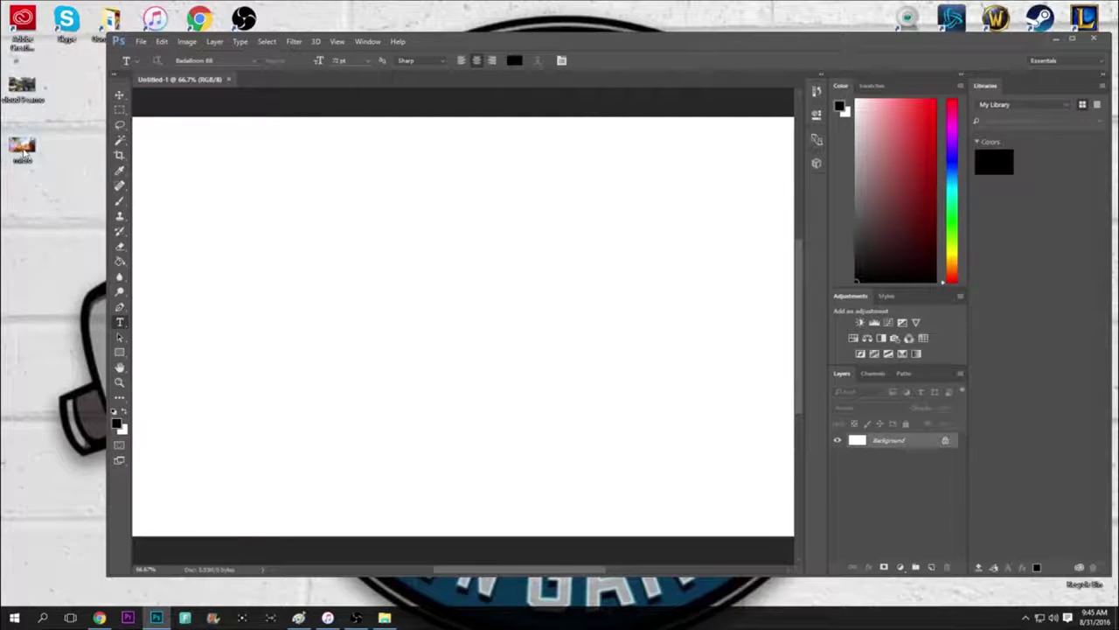
Place the micro picnic image from the desktop into the document, align it to fill the canvas, and commit it.
{"action": "left_click_drag", "start_coordinate": [22, 144], "coordinate": [507, 284]}
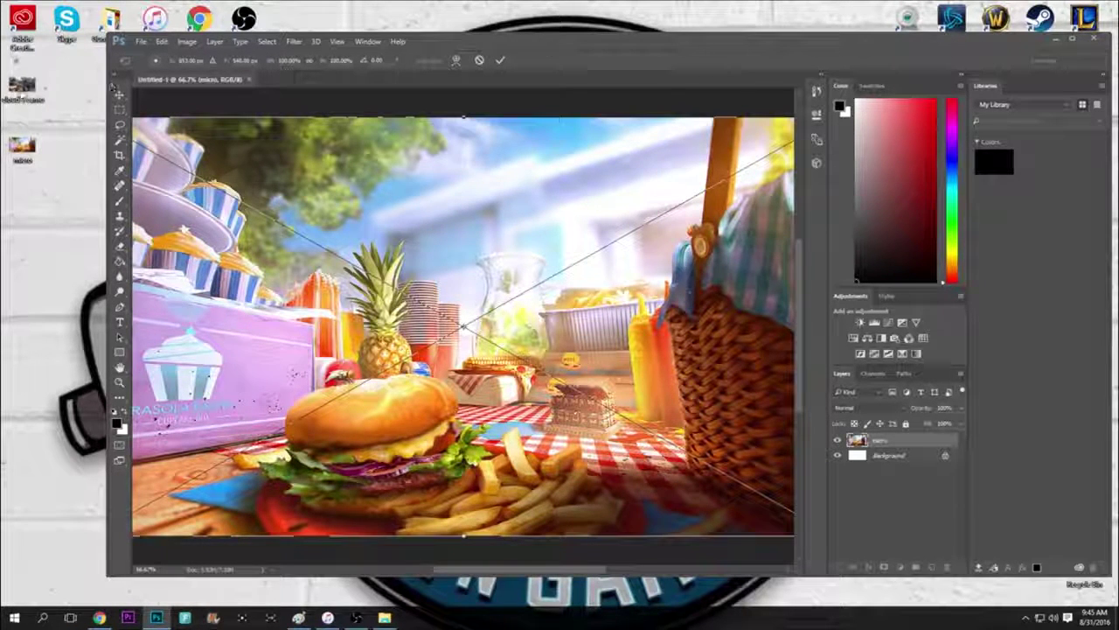
{"action": "left_click_drag", "start_coordinate": [22, 84], "coordinate": [27, 98]}
{"action": "left_click", "coordinate": [1071, 42]}
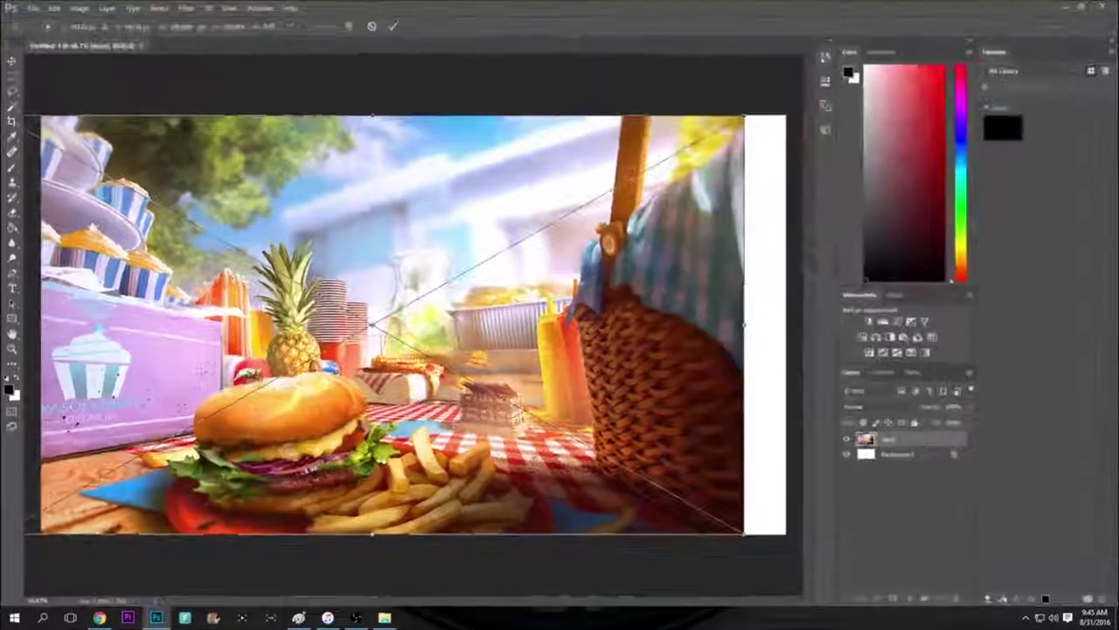
{"action": "left_click_drag", "start_coordinate": [638, 267], "coordinate": [682, 265]}
{"action": "key", "text": "Return"}
{"action": "key", "text": "t"}
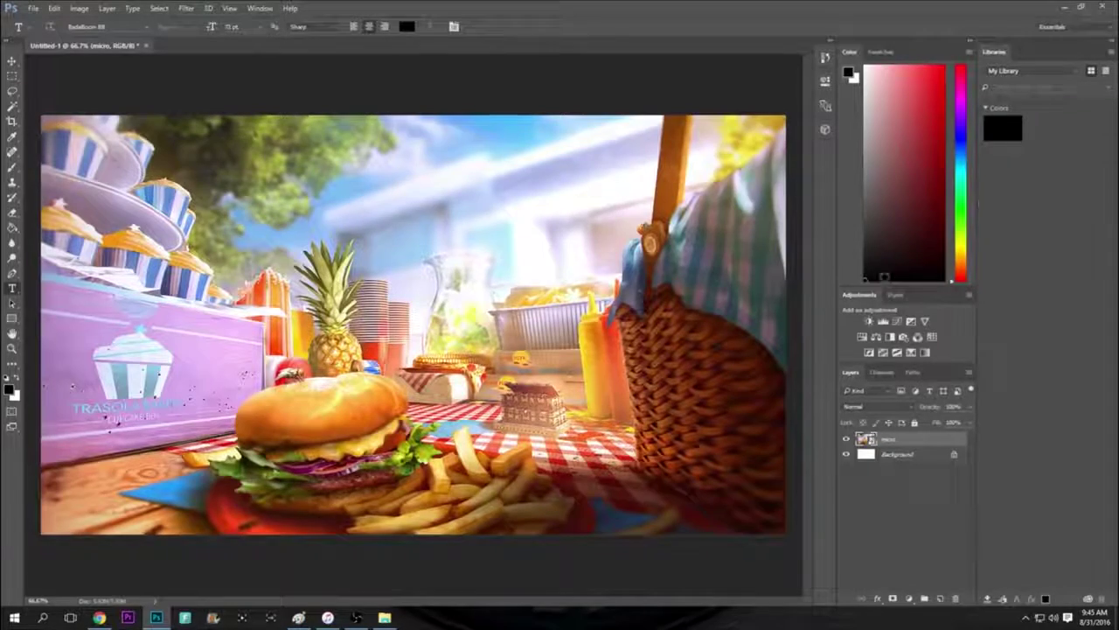
Place the cloud 9 camo screenshot from the desktop above the picnic image, enlarge it to nearly cover the canvas, and commit it.
{"action": "left_click", "coordinate": [1082, 10]}
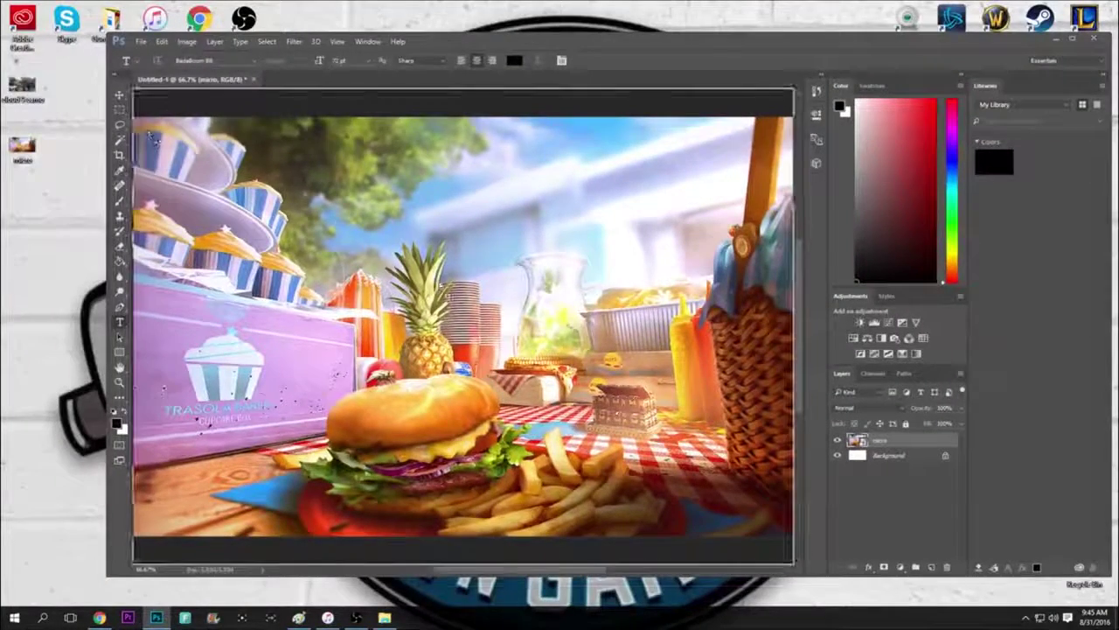
{"action": "left_click_drag", "start_coordinate": [153, 138], "coordinate": [368, 219]}
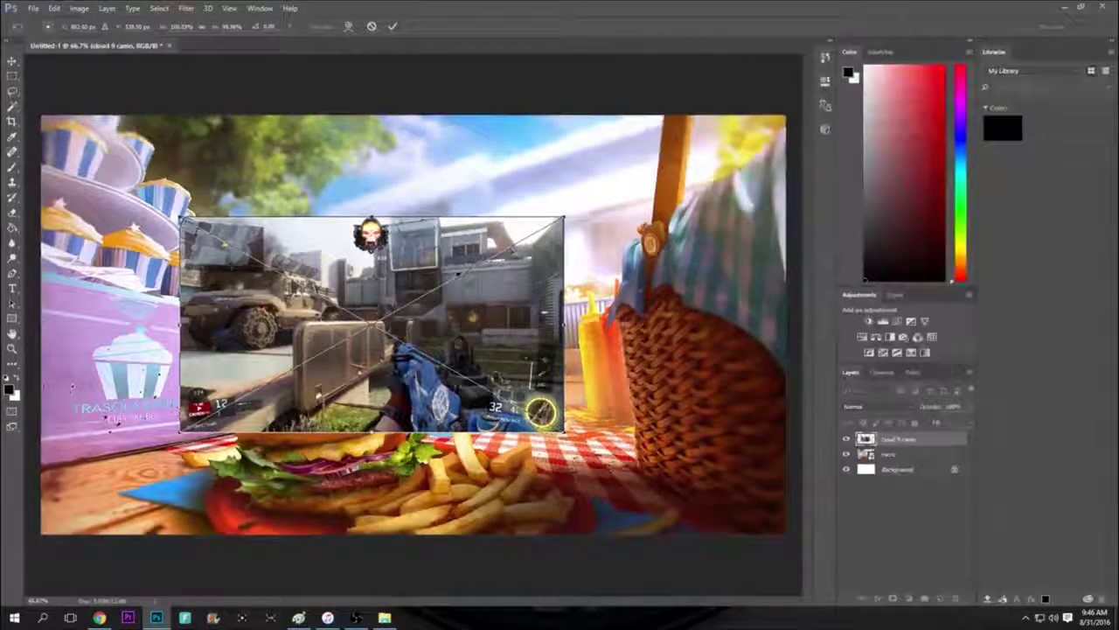
{"action": "left_click_drag", "start_coordinate": [225, 243], "coordinate": [221, 164]}
{"action": "left_click_drag", "start_coordinate": [560, 354], "coordinate": [772, 494]}
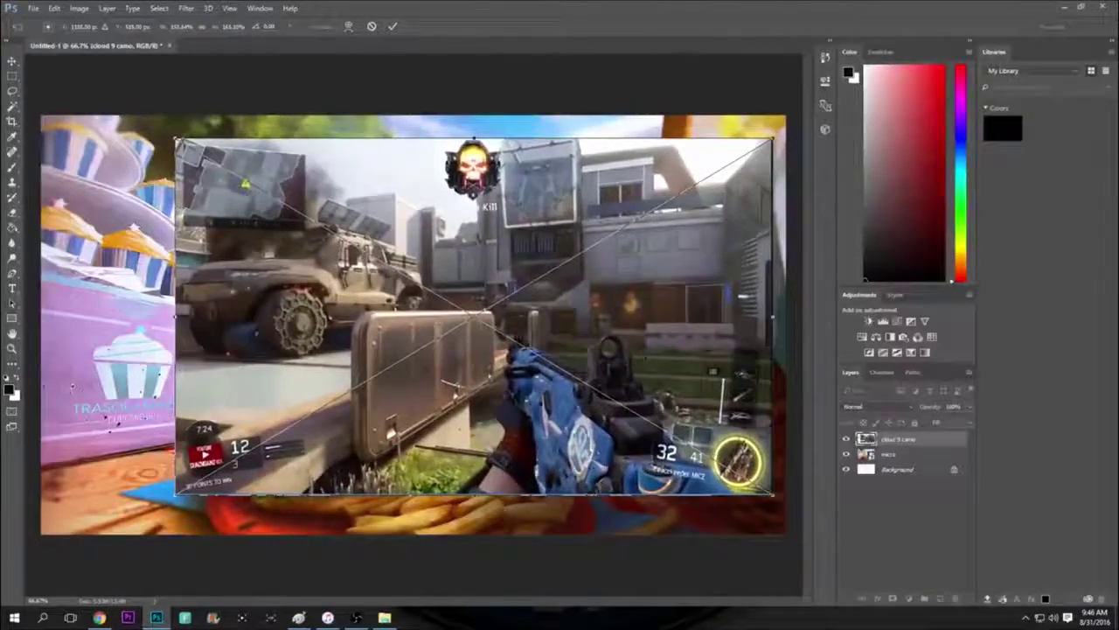
{"action": "left_click_drag", "start_coordinate": [612, 350], "coordinate": [533, 273]}
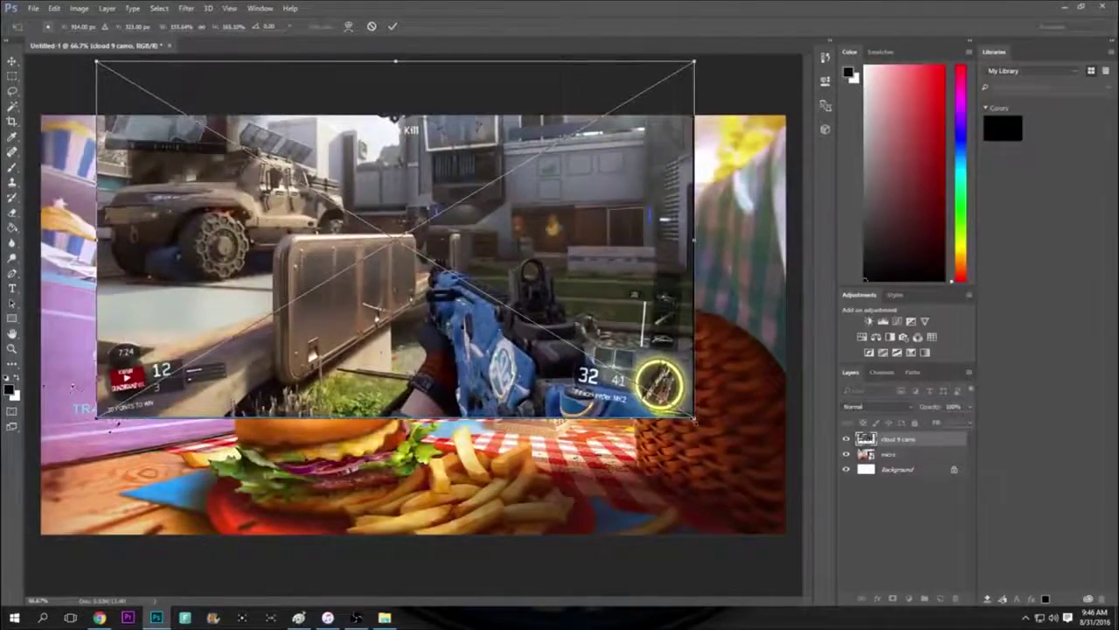
{"action": "left_click_drag", "start_coordinate": [693, 418], "coordinate": [793, 504]}
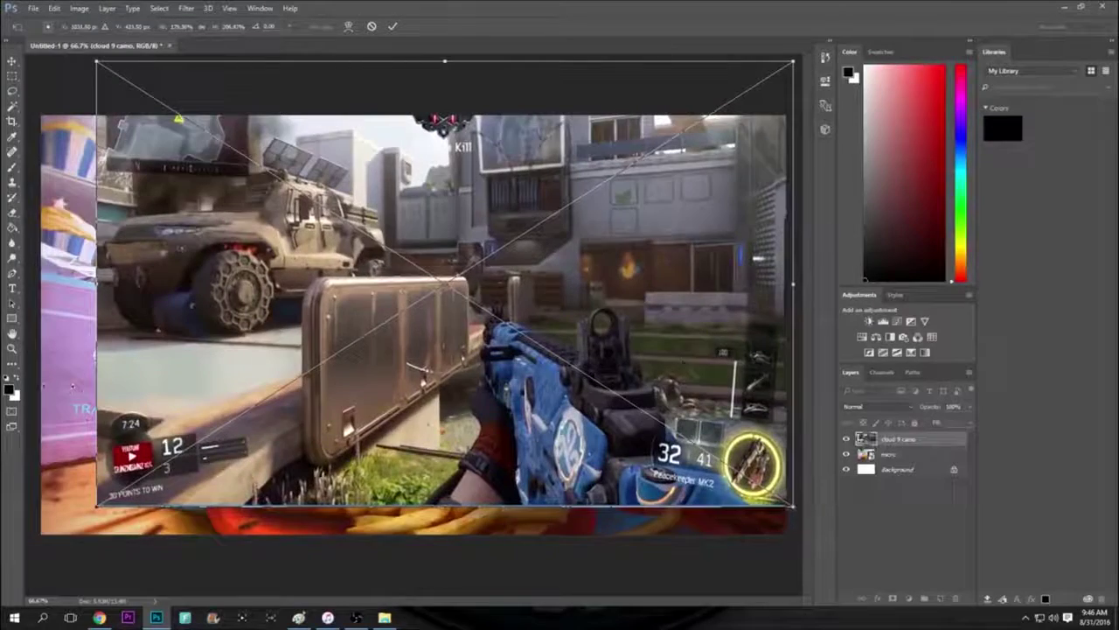
{"action": "left_click_drag", "start_coordinate": [630, 310], "coordinate": [613, 336]}
{"action": "key", "text": "Return"}
{"action": "key", "text": "t"}
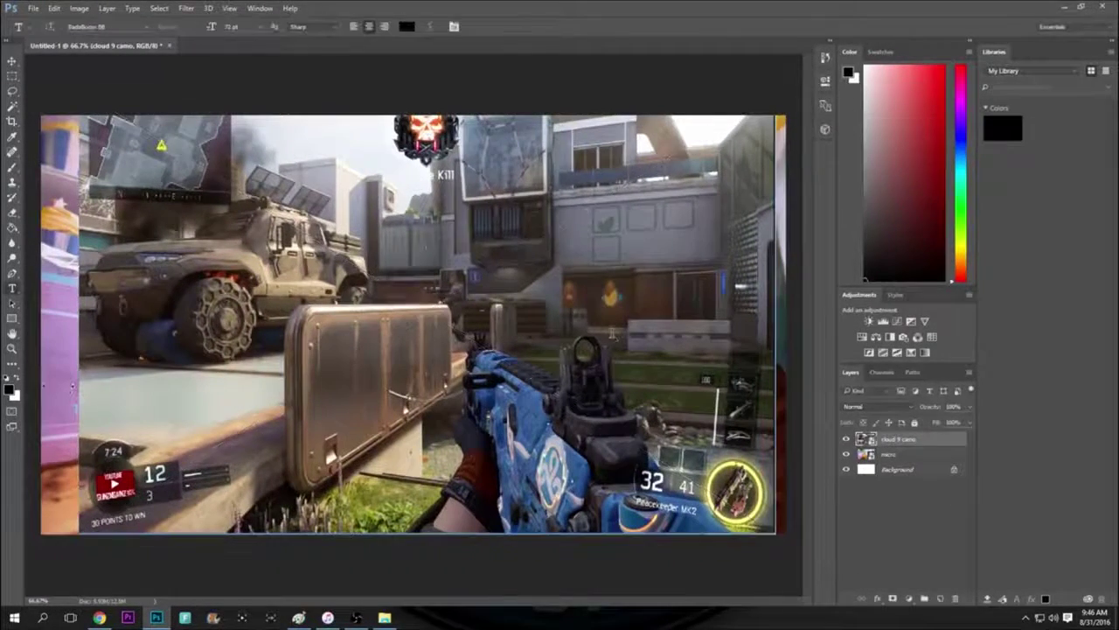
Toggle the cloud 9 camo layer's visibility to compare the gameplay screenshot with the picnic background, leaving the layer visible.
{"action": "left_click", "coordinate": [845, 440]}
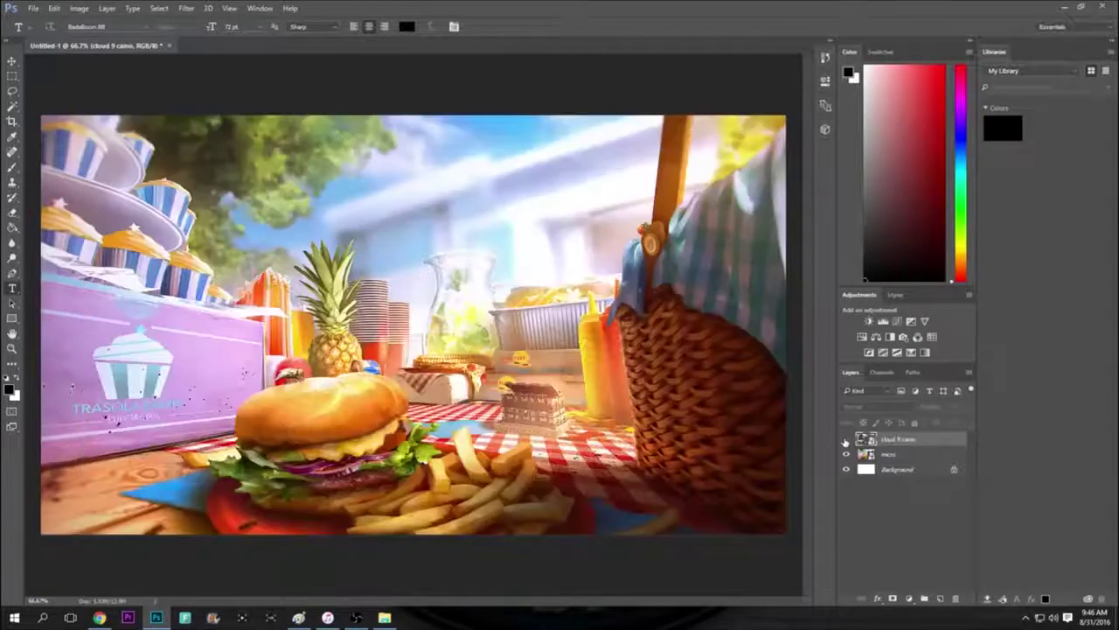
{"action": "left_click", "coordinate": [845, 441]}
{"action": "left_click", "coordinate": [846, 440]}
{"action": "left_click", "coordinate": [845, 440]}
{"action": "left_click", "coordinate": [845, 441]}
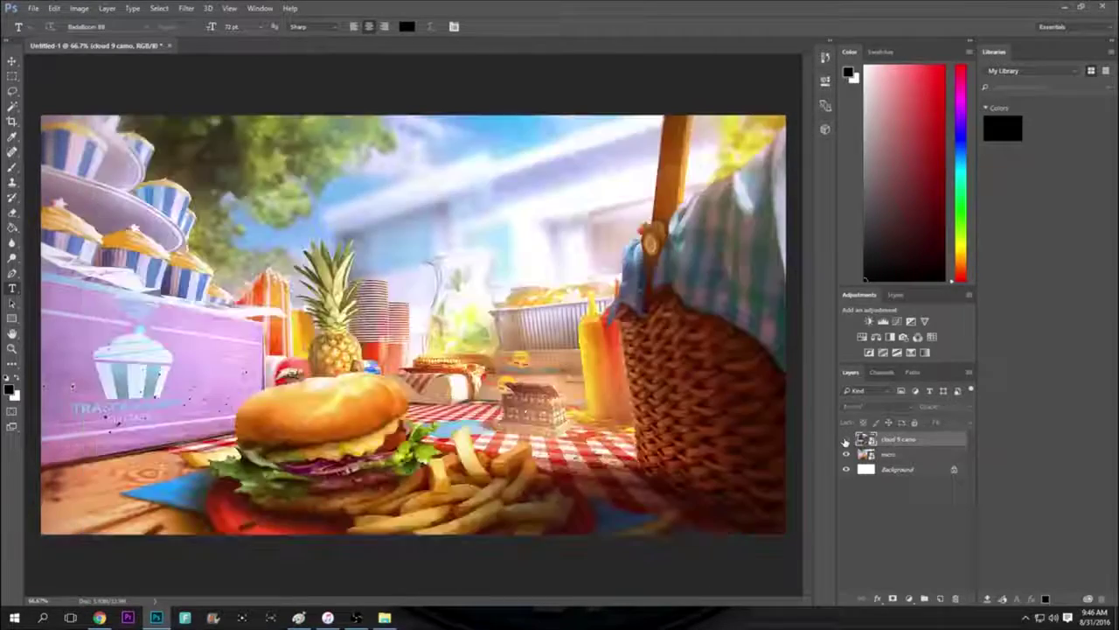
{"action": "left_click", "coordinate": [845, 440]}
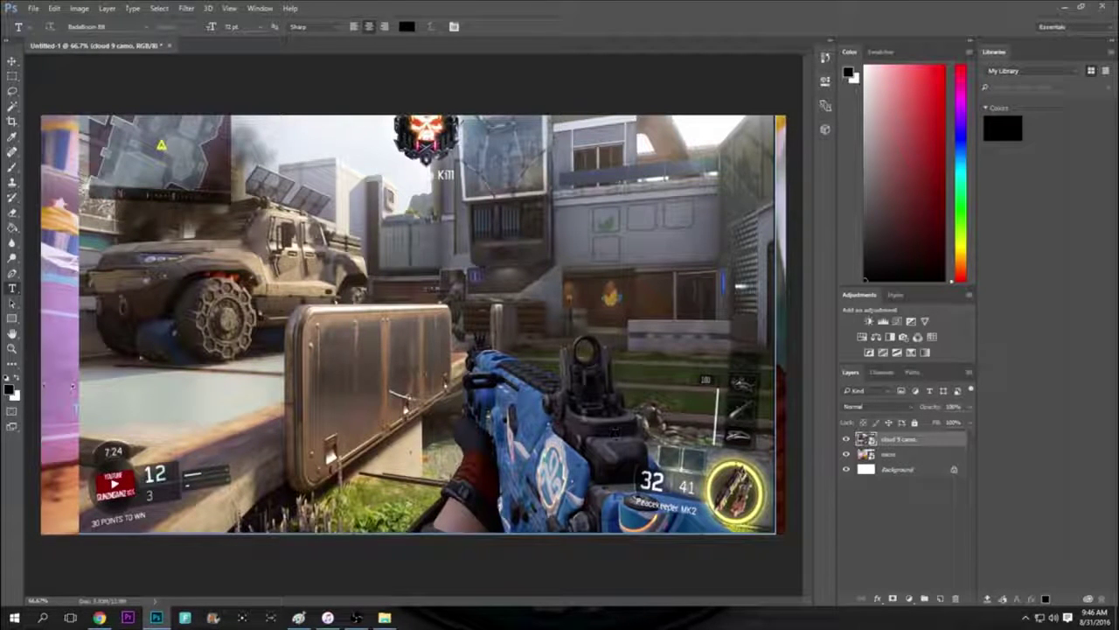
{"action": "left_click", "coordinate": [845, 440]}
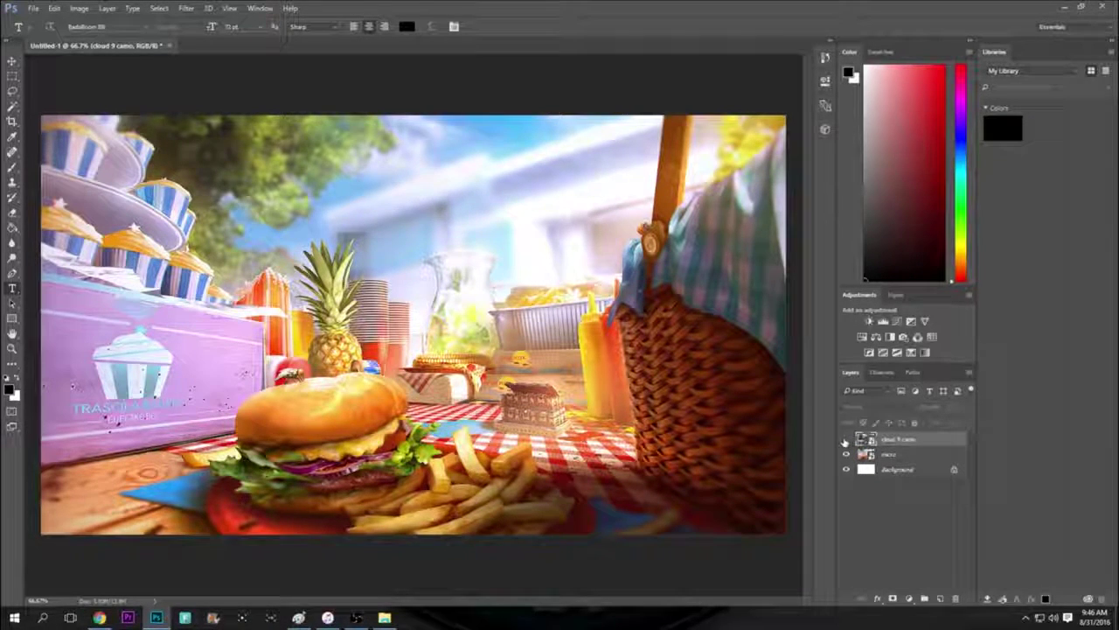
{"action": "left_click", "coordinate": [845, 440]}
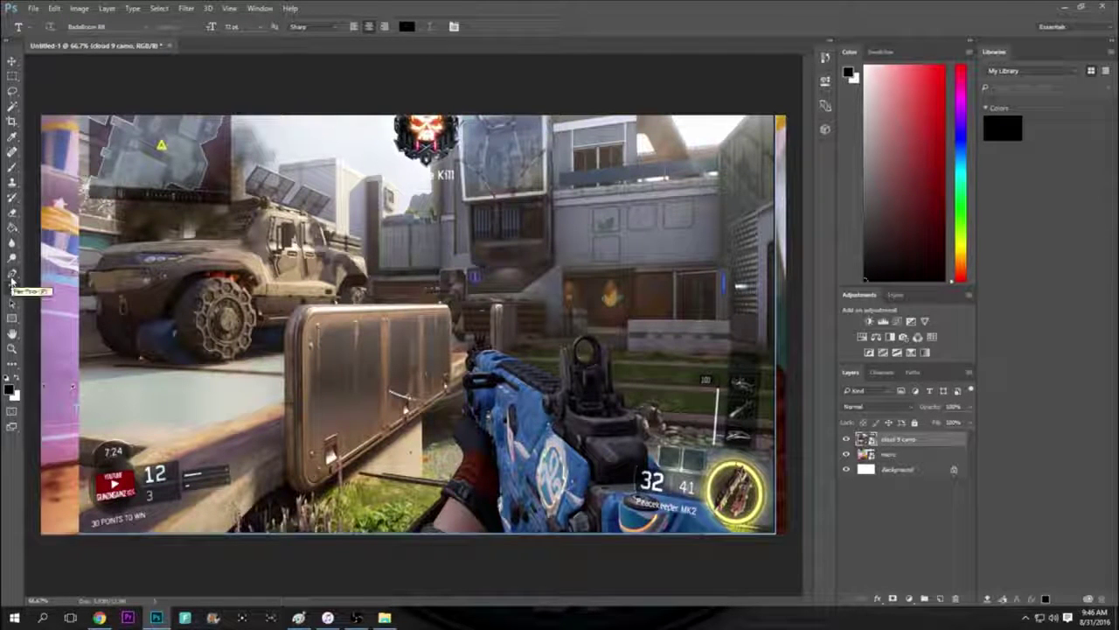
Start a Pen tool path at the screenshot's bottom edge beside the arm and trace up the forearm and gloved hand.
{"action": "left_click", "coordinate": [12, 276]}
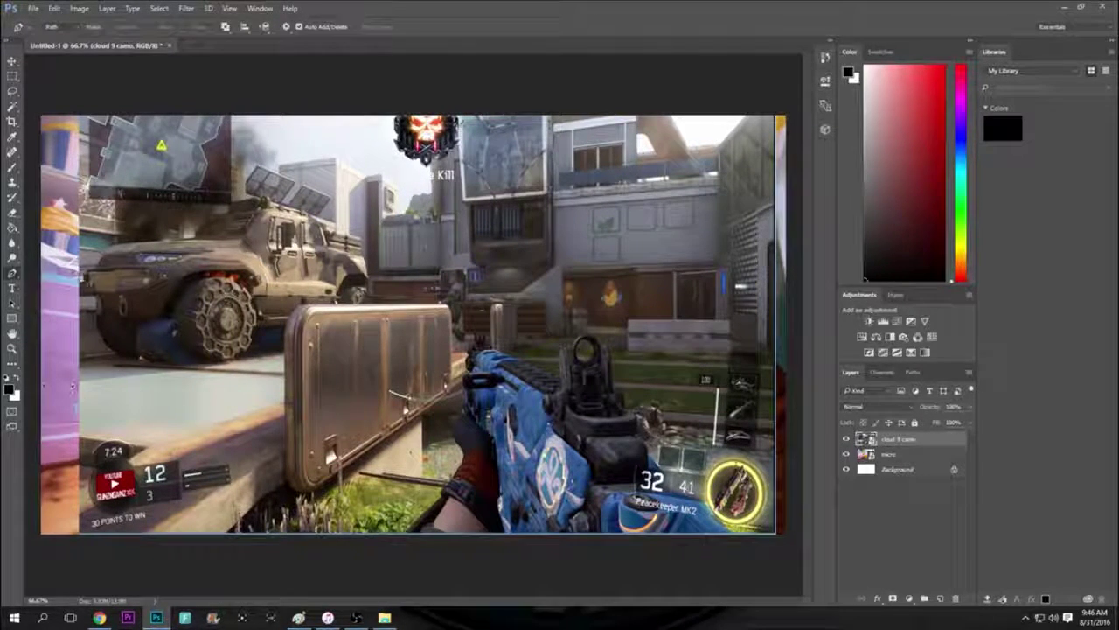
{"action": "left_click", "coordinate": [408, 536]}
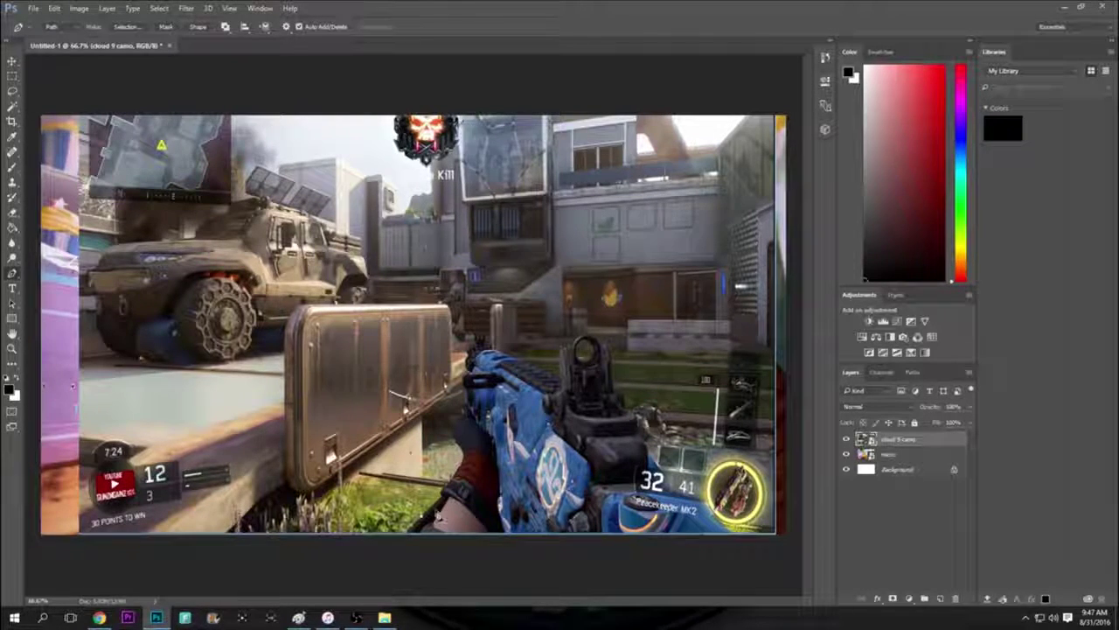
{"action": "scroll", "coordinate": [437, 514], "scroll_direction": "up", "scroll_amount": 5}
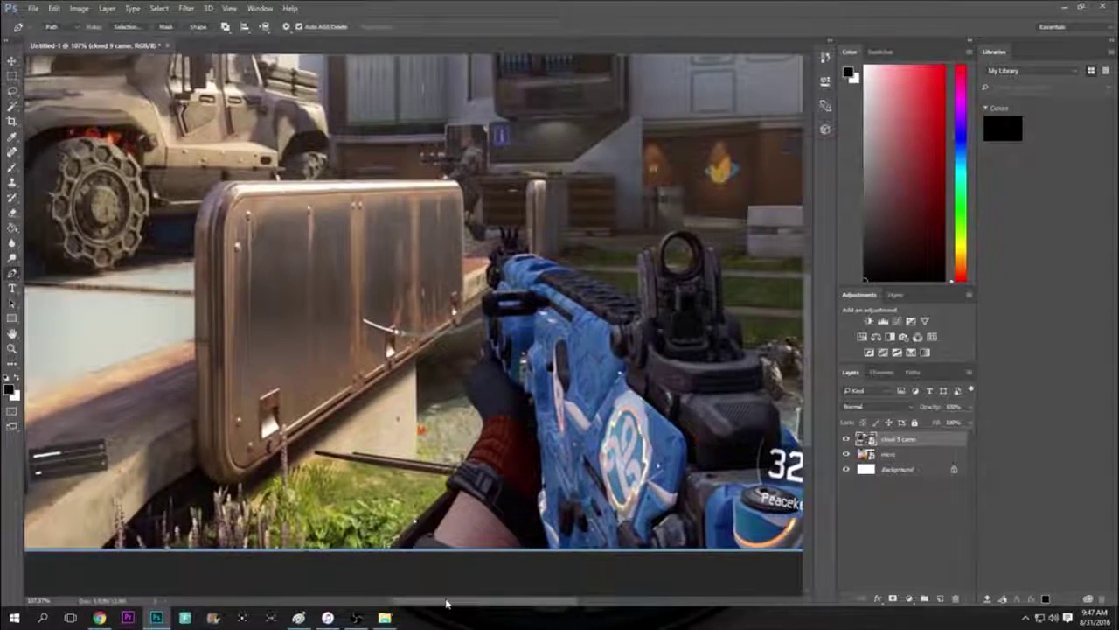
{"action": "left_click_drag", "start_coordinate": [449, 601], "coordinate": [481, 598]}
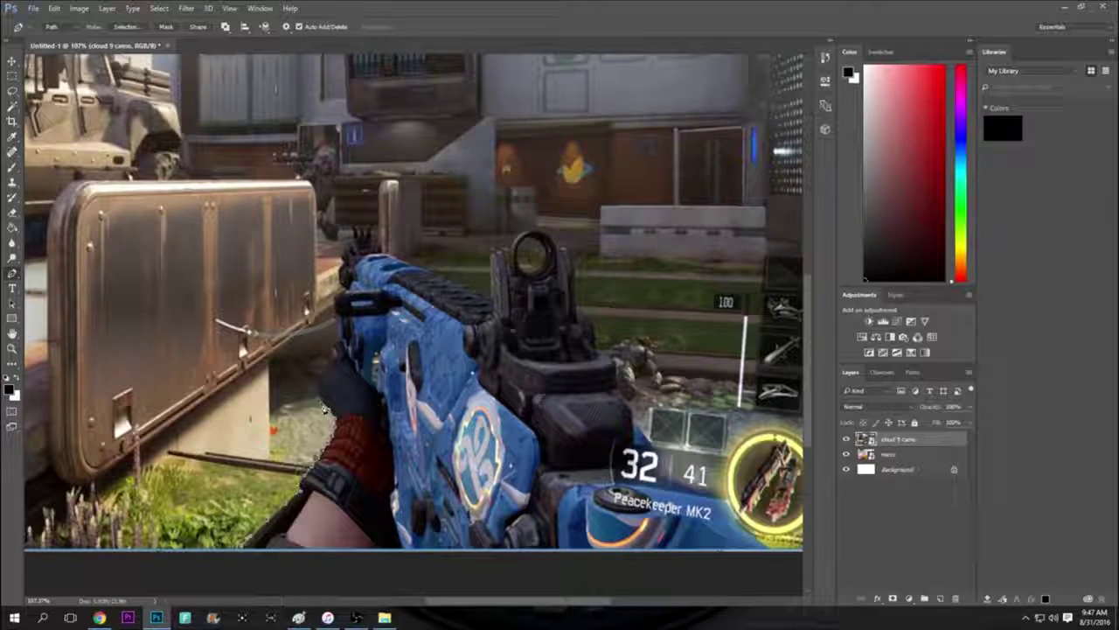
{"action": "left_click", "coordinate": [329, 374]}
{"action": "left_click", "coordinate": [335, 360]}
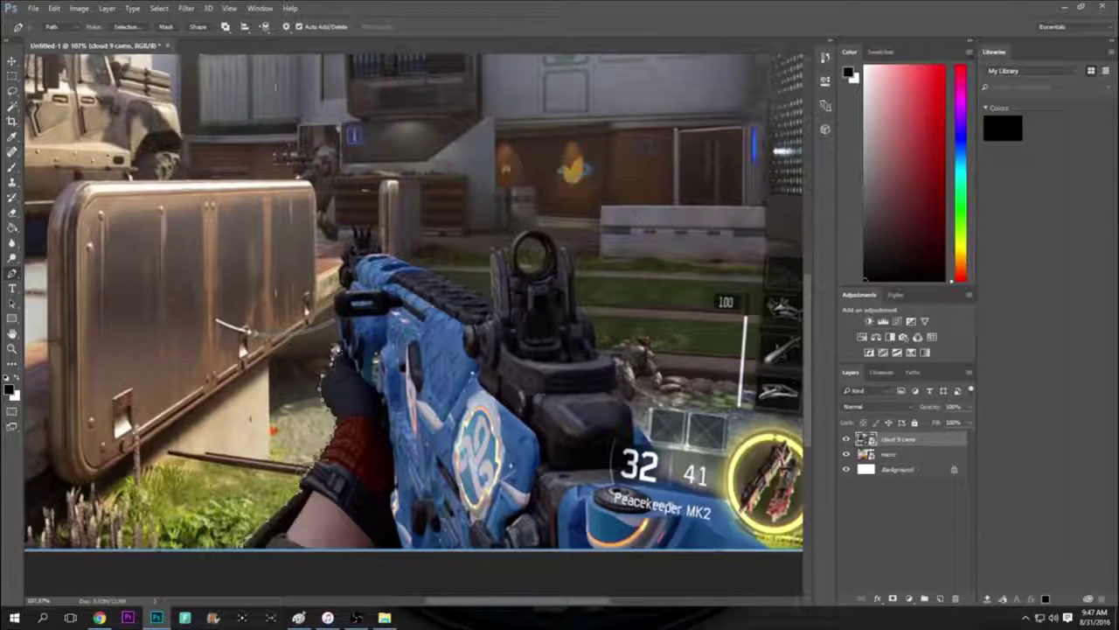
{"action": "left_click", "coordinate": [339, 348]}
Continue the path from the glove past the side handle and around the front end of the gun.
{"action": "scroll", "coordinate": [338, 342], "scroll_direction": "up", "scroll_amount": 3}
{"action": "left_click", "coordinate": [332, 285]}
{"action": "left_click", "coordinate": [338, 265]}
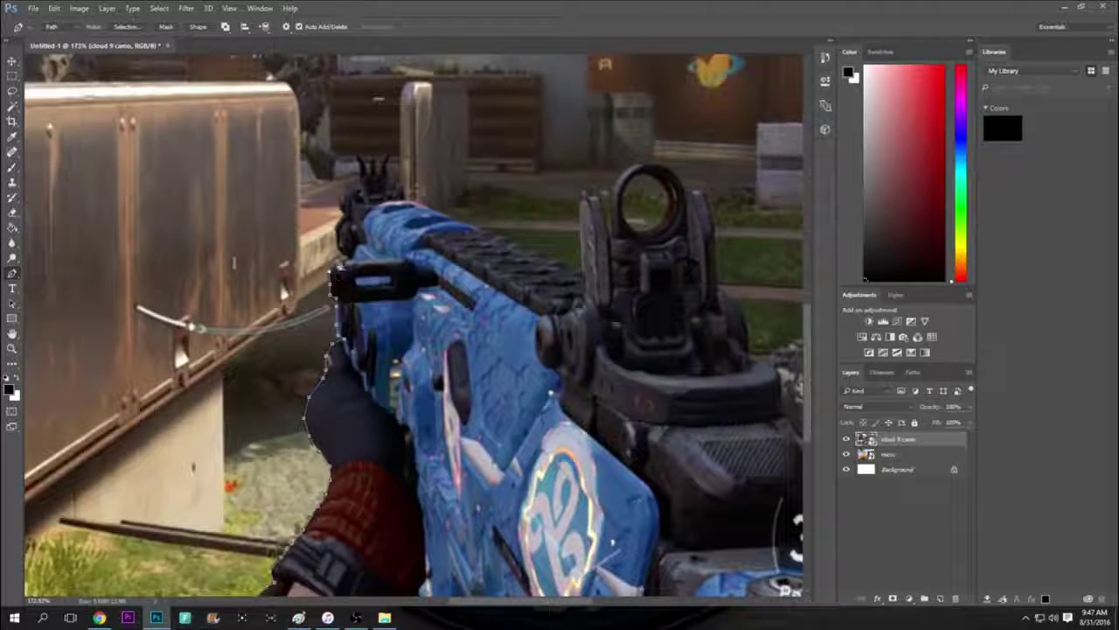
{"action": "left_click", "coordinate": [342, 246]}
{"action": "left_click", "coordinate": [342, 222]}
{"action": "scroll", "coordinate": [343, 219], "scroll_direction": "up", "scroll_amount": 3}
{"action": "left_click", "coordinate": [346, 179]}
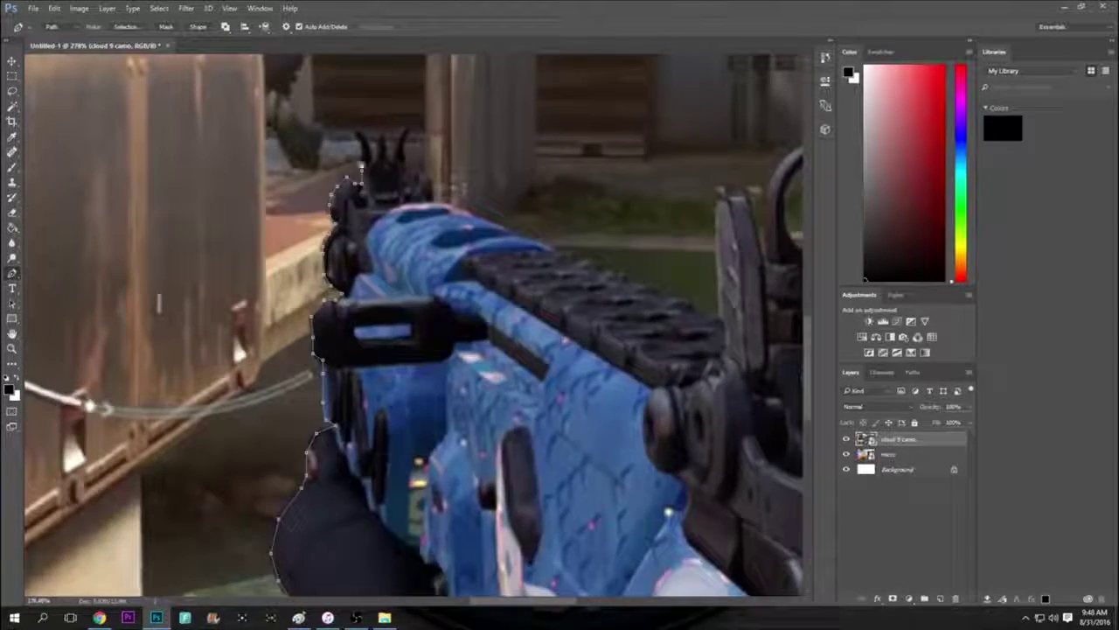
Trace the path around the prongs of the gun's front sight.
{"action": "left_click", "coordinate": [358, 154]}
{"action": "left_click", "coordinate": [356, 133]}
{"action": "left_click", "coordinate": [363, 154]}
{"action": "left_click", "coordinate": [370, 139]}
{"action": "left_click", "coordinate": [383, 147]}
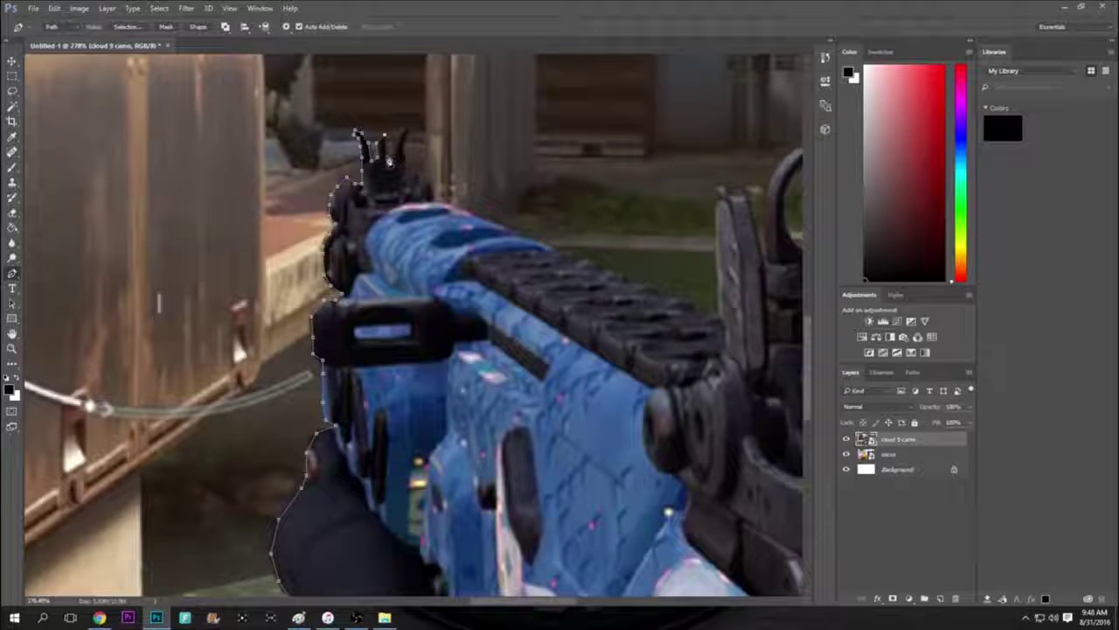
{"action": "left_click", "coordinate": [395, 140]}
{"action": "left_click", "coordinate": [405, 128]}
{"action": "left_click", "coordinate": [408, 159]}
Extend the path along the gun's upper rail from the front sight to the base of the rear sight.
{"action": "scroll", "coordinate": [407, 159], "scroll_direction": "down", "scroll_amount": 2}
{"action": "left_click", "coordinate": [435, 194]}
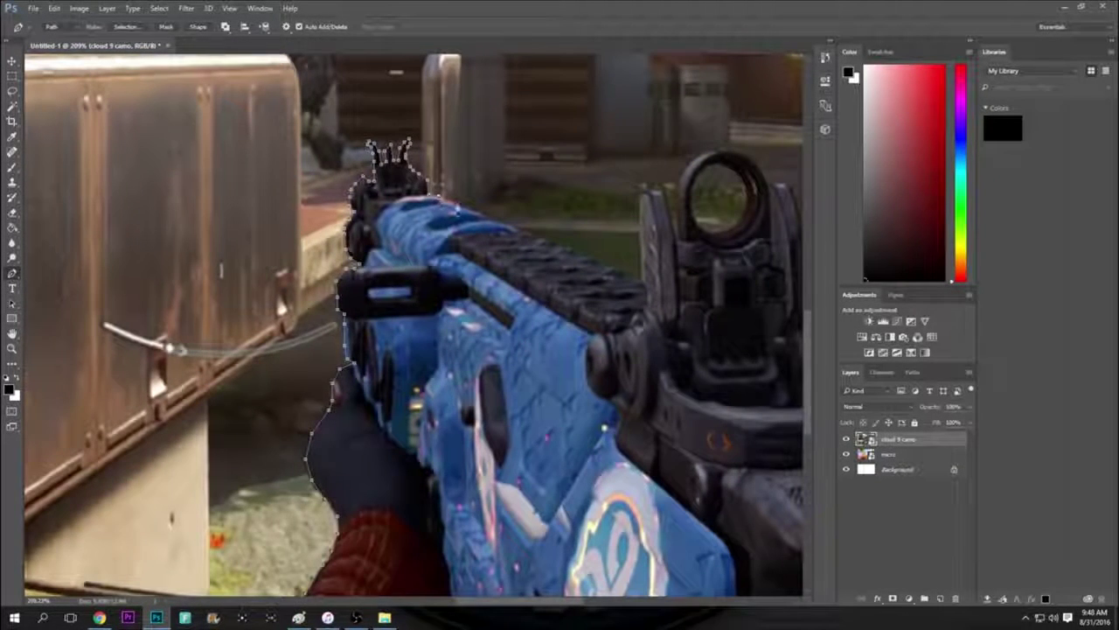
{"action": "left_click", "coordinate": [490, 217]}
{"action": "left_click", "coordinate": [531, 236]}
{"action": "left_click", "coordinate": [577, 255]}
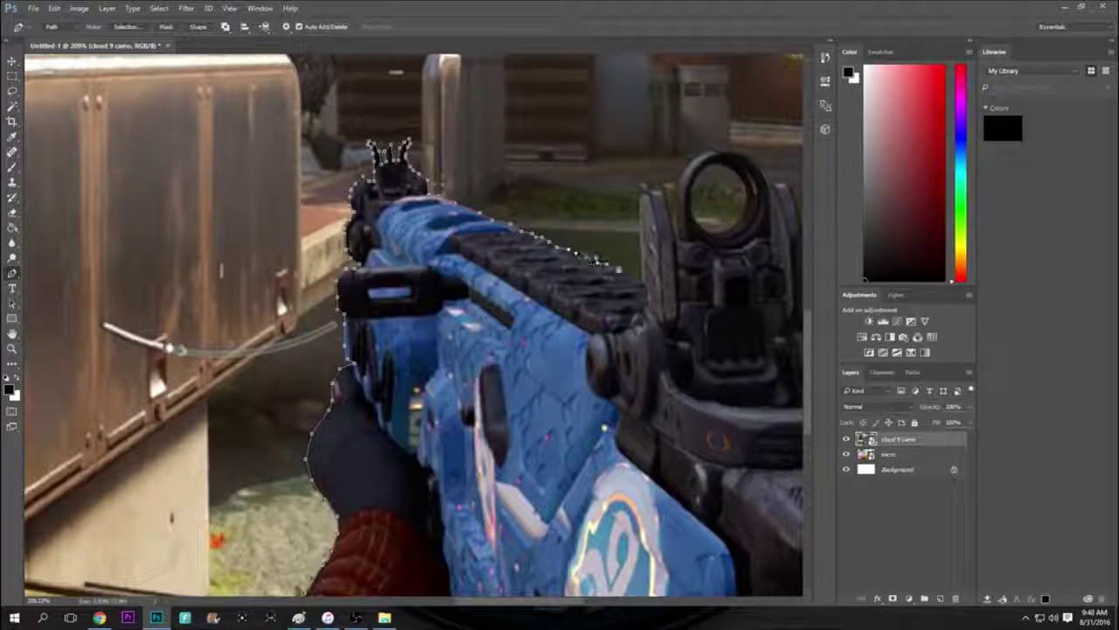
{"action": "left_click", "coordinate": [624, 278]}
Trace the path up the rear sight's left post and over its ring to the right post.
{"action": "left_click", "coordinate": [643, 190]}
{"action": "left_click", "coordinate": [675, 206]}
{"action": "left_click", "coordinate": [688, 173]}
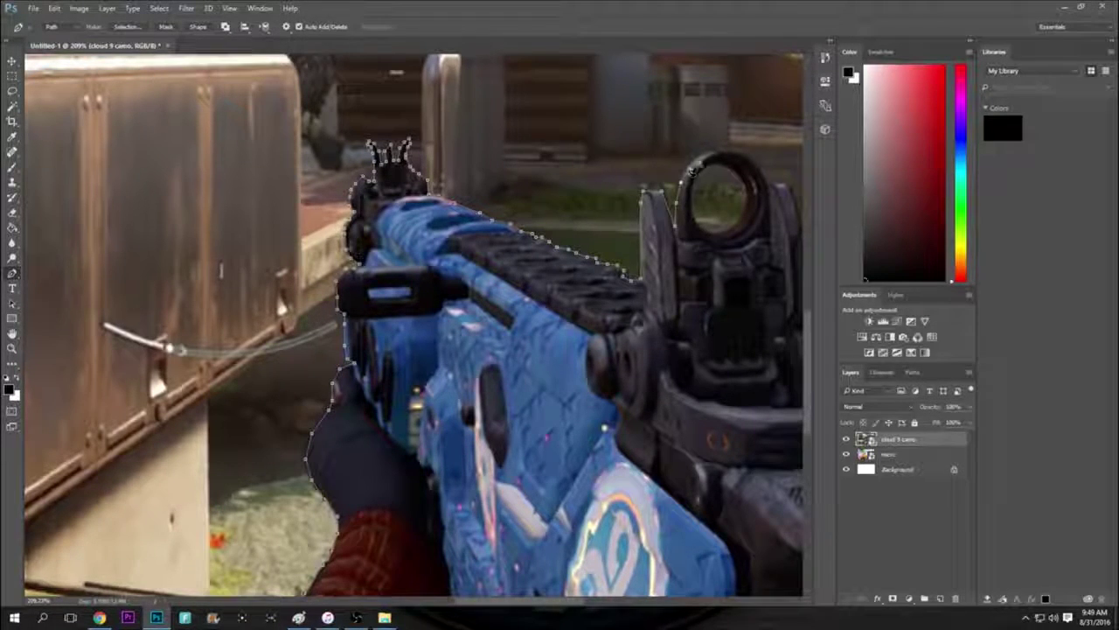
{"action": "left_click", "coordinate": [710, 154]}
{"action": "left_click", "coordinate": [749, 162]}
{"action": "left_click", "coordinate": [769, 183]}
{"action": "left_click", "coordinate": [792, 189]}
Continue the path down the right side of the rear sight and around the gun's black rear body.
{"action": "scroll", "coordinate": [792, 188], "scroll_direction": "down", "scroll_amount": 6}
{"action": "left_click_drag", "start_coordinate": [792, 188], "coordinate": [486, 181]}
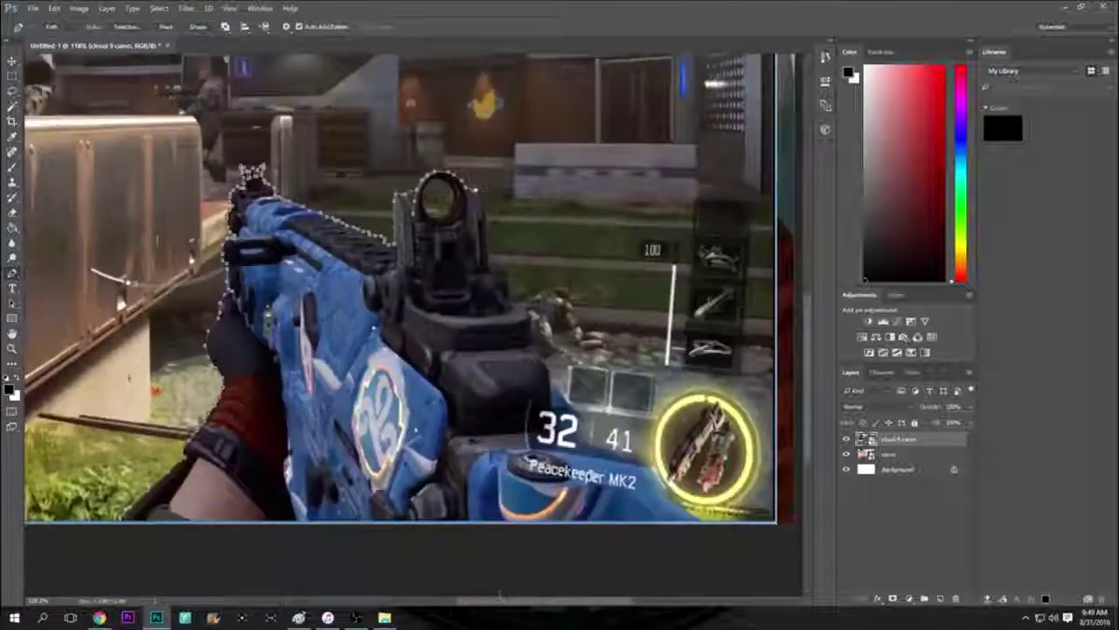
{"action": "scroll", "coordinate": [486, 181], "scroll_direction": "up", "scroll_amount": 5}
{"action": "left_click", "coordinate": [462, 207]}
{"action": "left_click", "coordinate": [468, 279]}
{"action": "left_click", "coordinate": [492, 302]}
{"action": "left_click", "coordinate": [541, 422]}
Carry the path down to the screenshot's bottom edge and back to its starting point to close the gun outline.
{"action": "scroll", "coordinate": [551, 413], "scroll_direction": "down", "scroll_amount": 5}
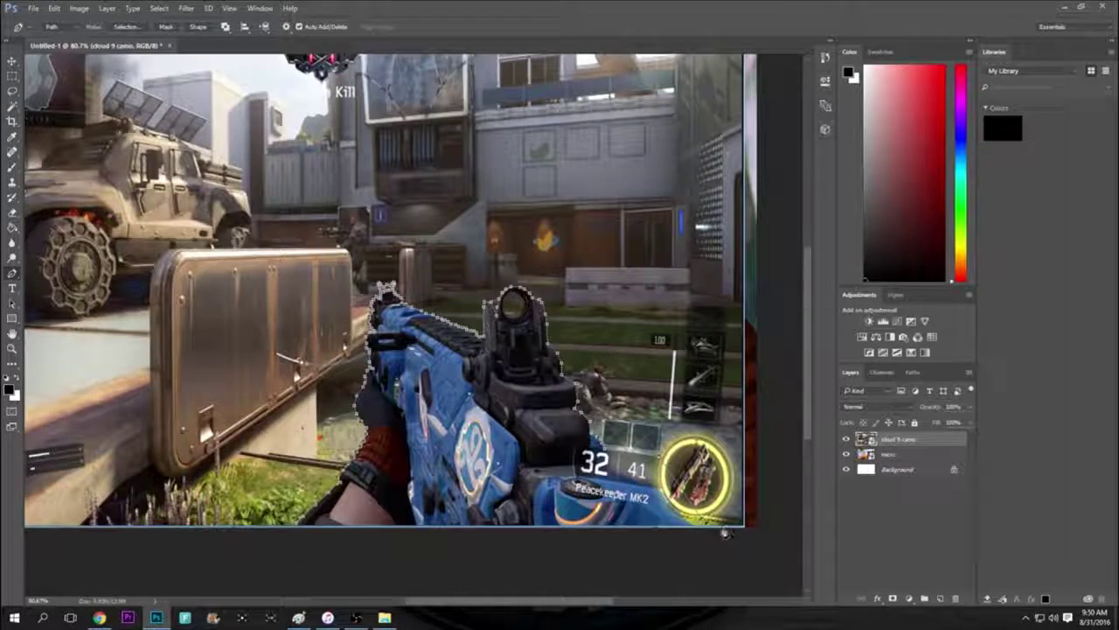
{"action": "scroll", "coordinate": [725, 532], "scroll_direction": "up", "scroll_amount": 3}
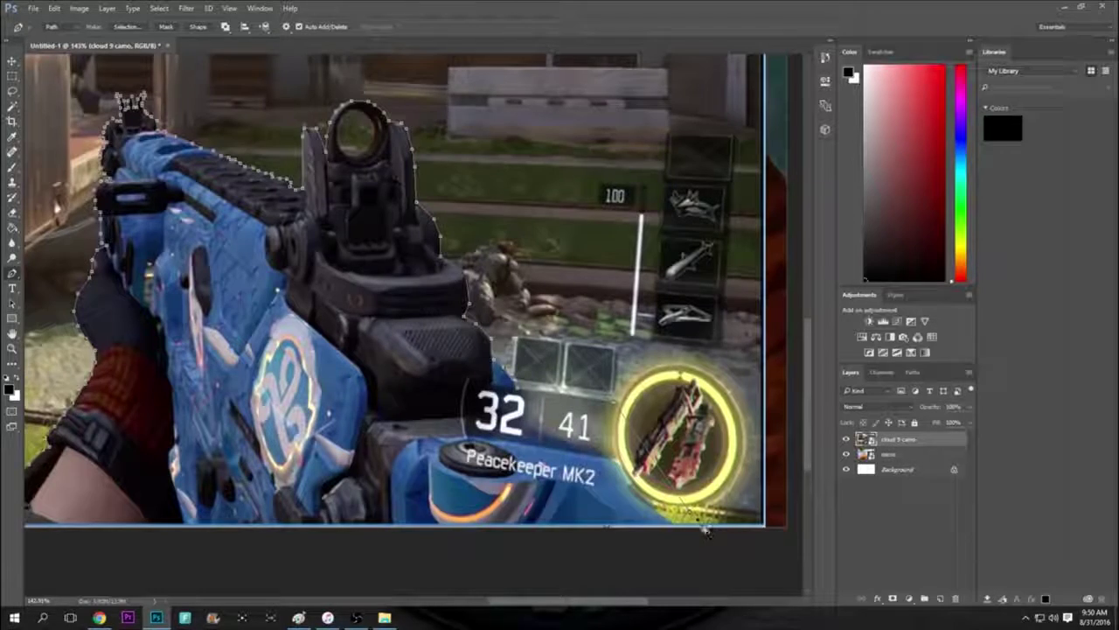
{"action": "scroll", "coordinate": [291, 537], "scroll_direction": "down", "scroll_amount": 3}
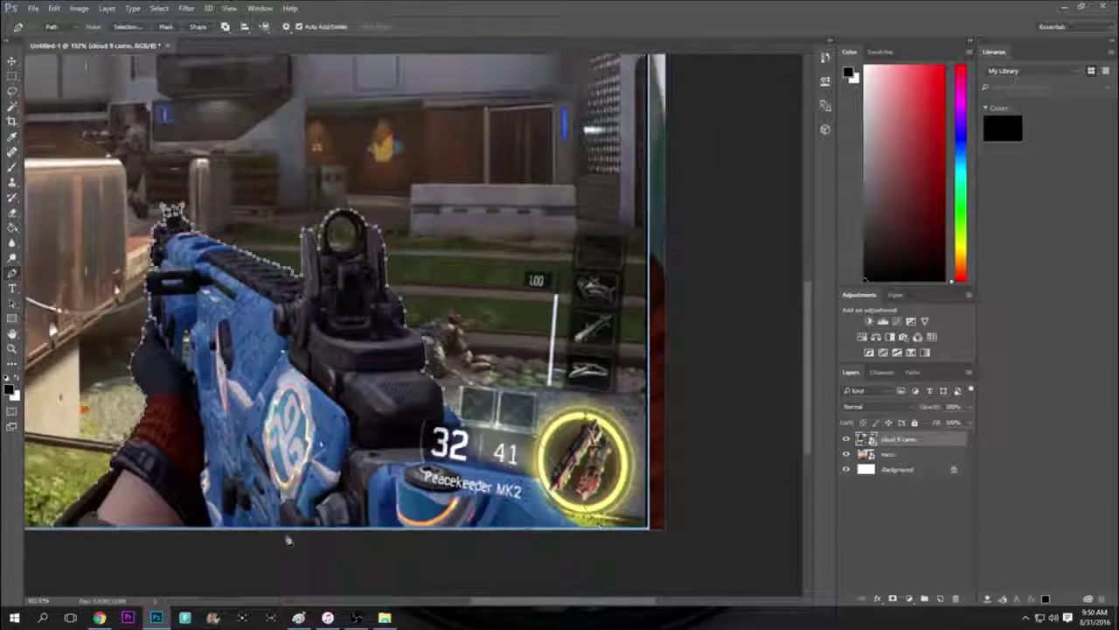
{"action": "scroll", "coordinate": [511, 597], "scroll_direction": "up", "scroll_amount": 2}
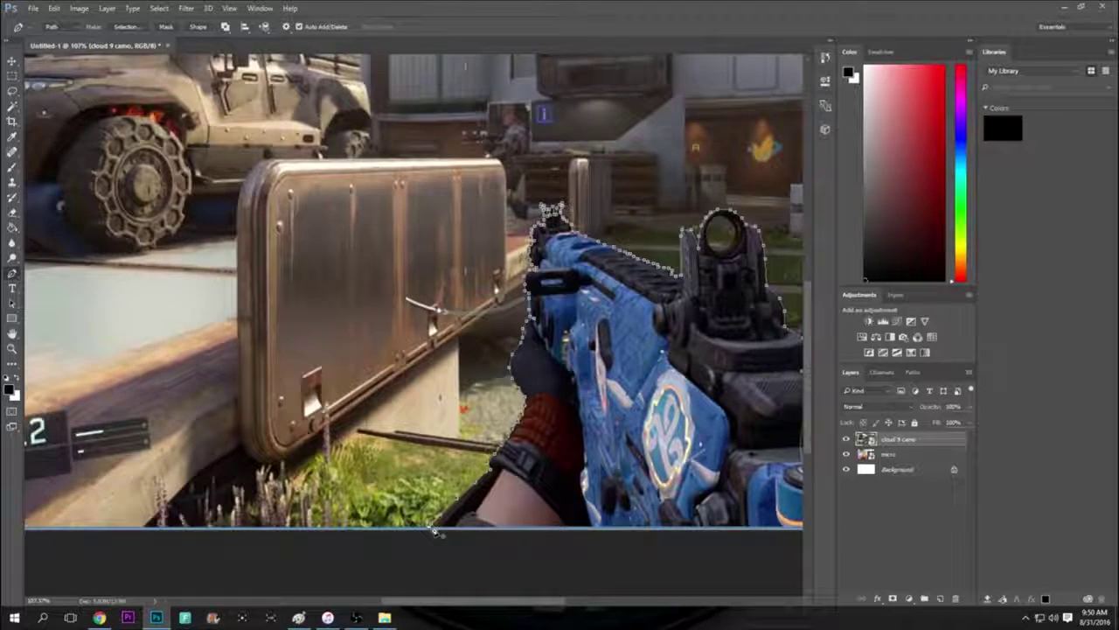
{"action": "left_click_drag", "start_coordinate": [455, 606], "coordinate": [511, 604]}
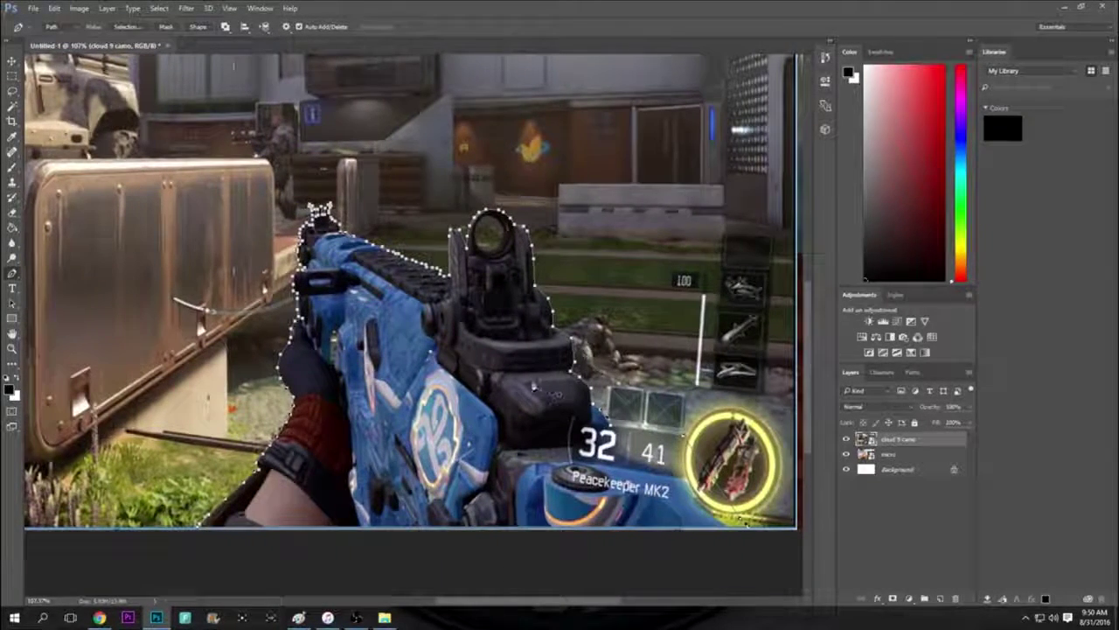
Convert the closed gun path into a new anti-aliased selection and switch to the Lasso tool.
{"action": "right_click", "coordinate": [398, 324]}
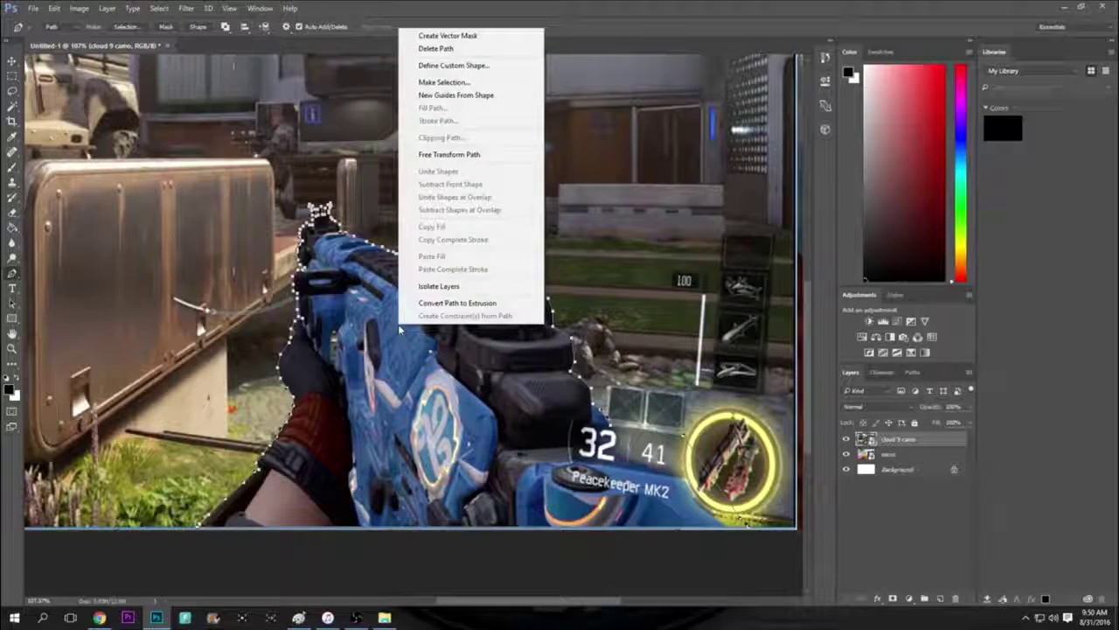
{"action": "left_click", "coordinate": [462, 82]}
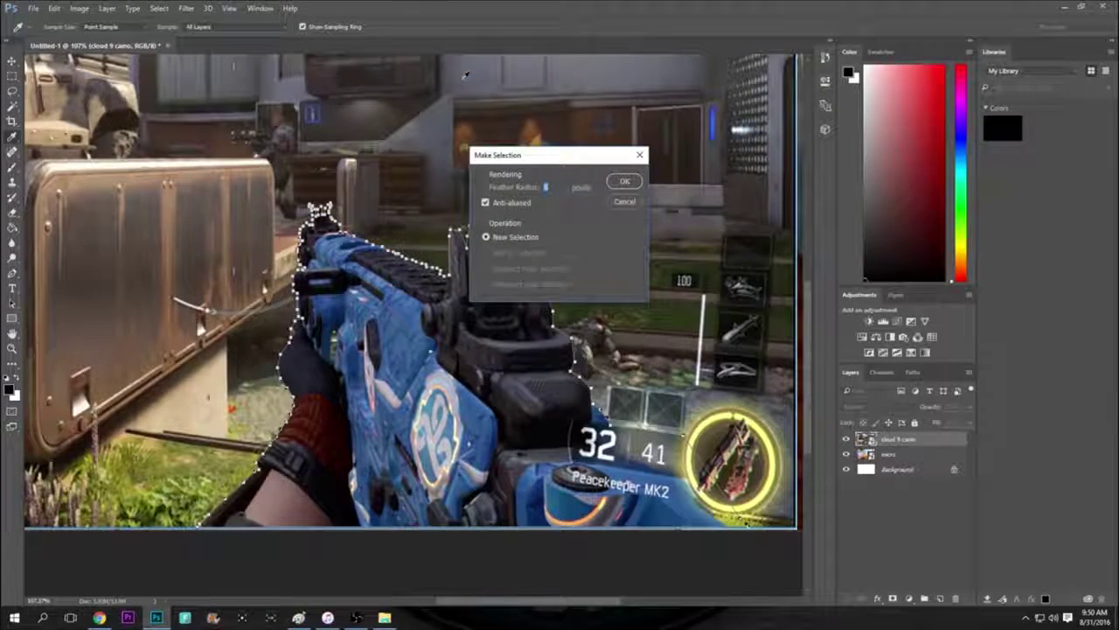
{"action": "left_click", "coordinate": [623, 182]}
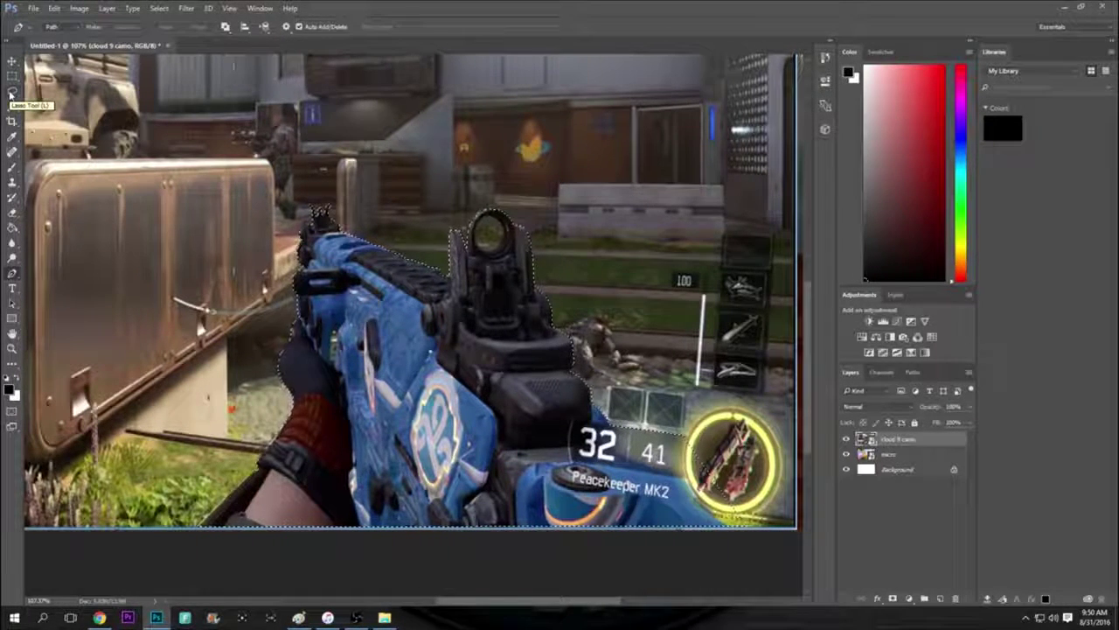
{"action": "left_click", "coordinate": [11, 91]}
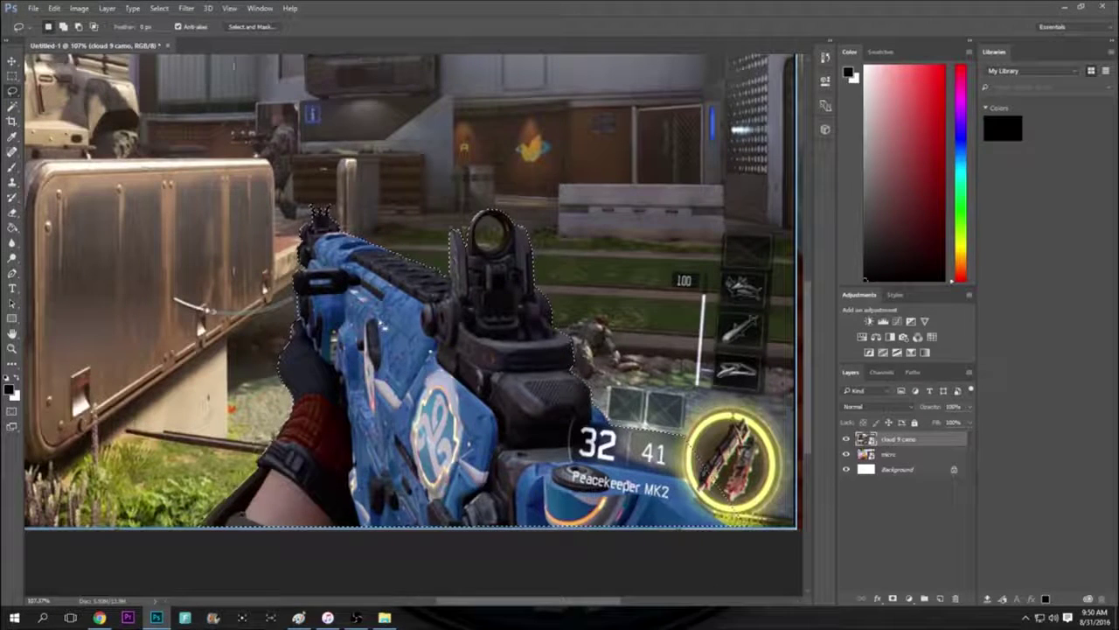
Copy the selected gun and arm onto a new layer and hide the cloud 9 camo screenshot layer.
{"action": "right_click", "coordinate": [379, 321]}
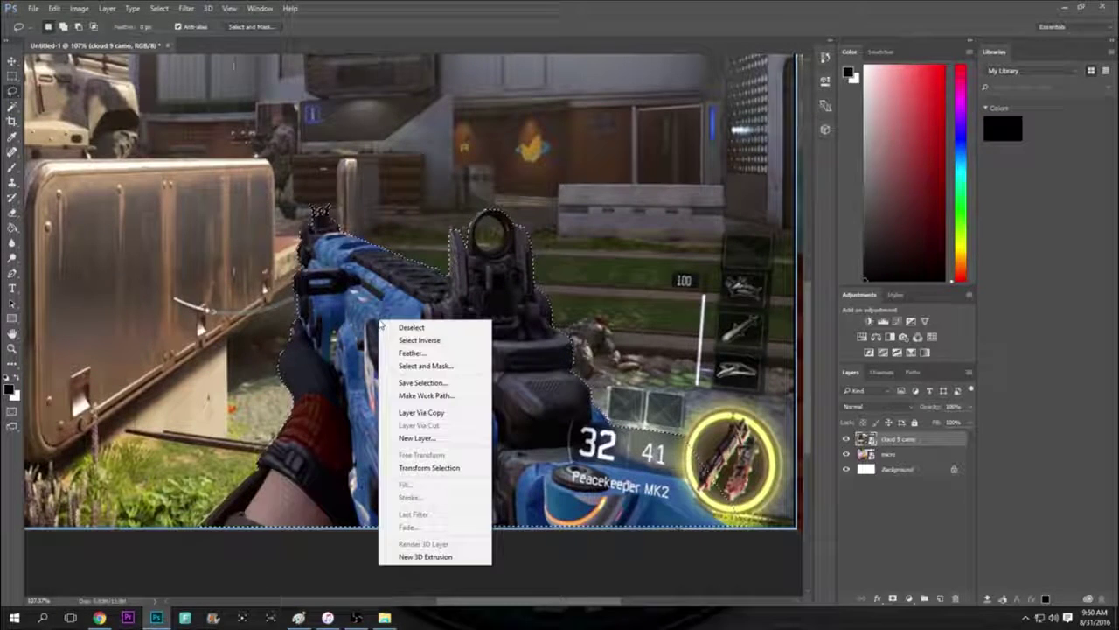
{"action": "left_click", "coordinate": [420, 412]}
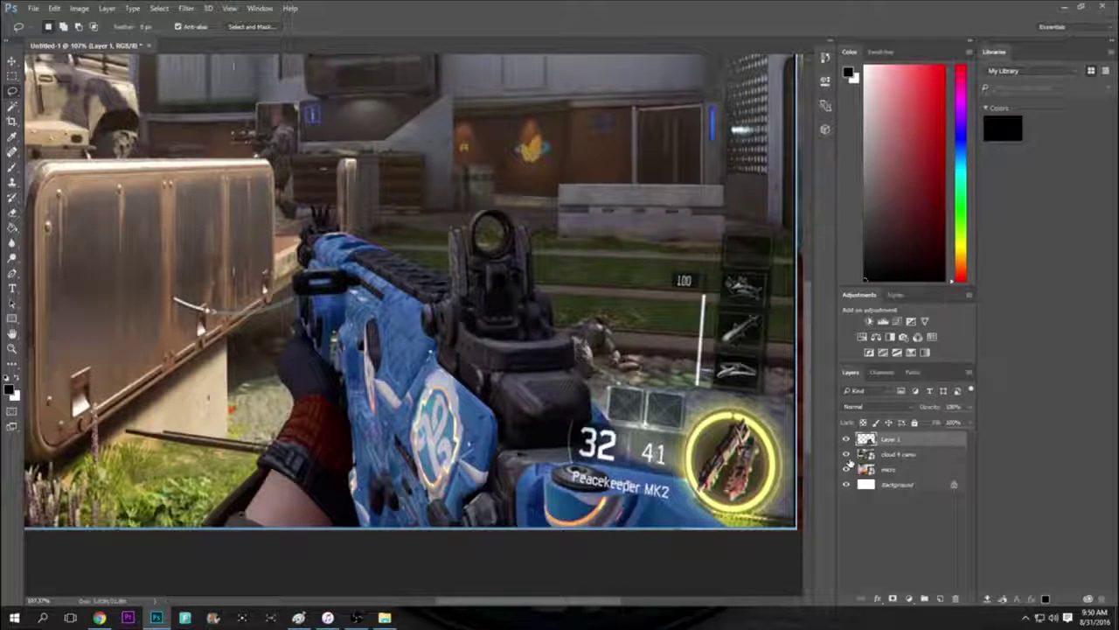
{"action": "key", "text": "Return"}
{"action": "left_click", "coordinate": [846, 455]}
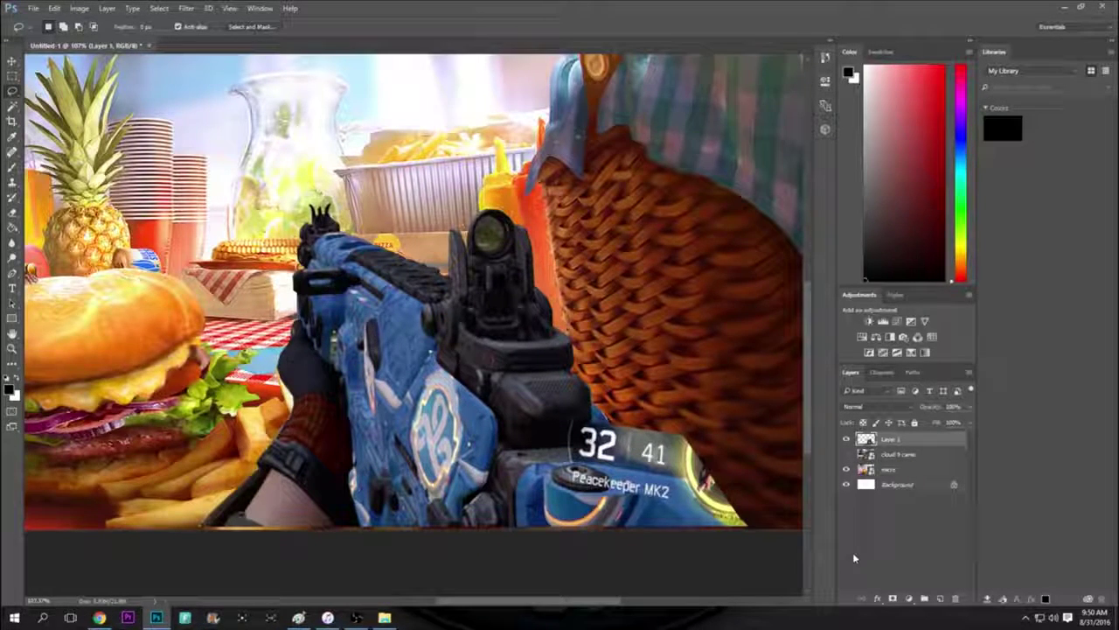
Move the gun cutout to the right along the picnic image's bottom edge with the Move tool.
{"action": "scroll", "coordinate": [697, 443], "scroll_direction": "down", "scroll_amount": 2}
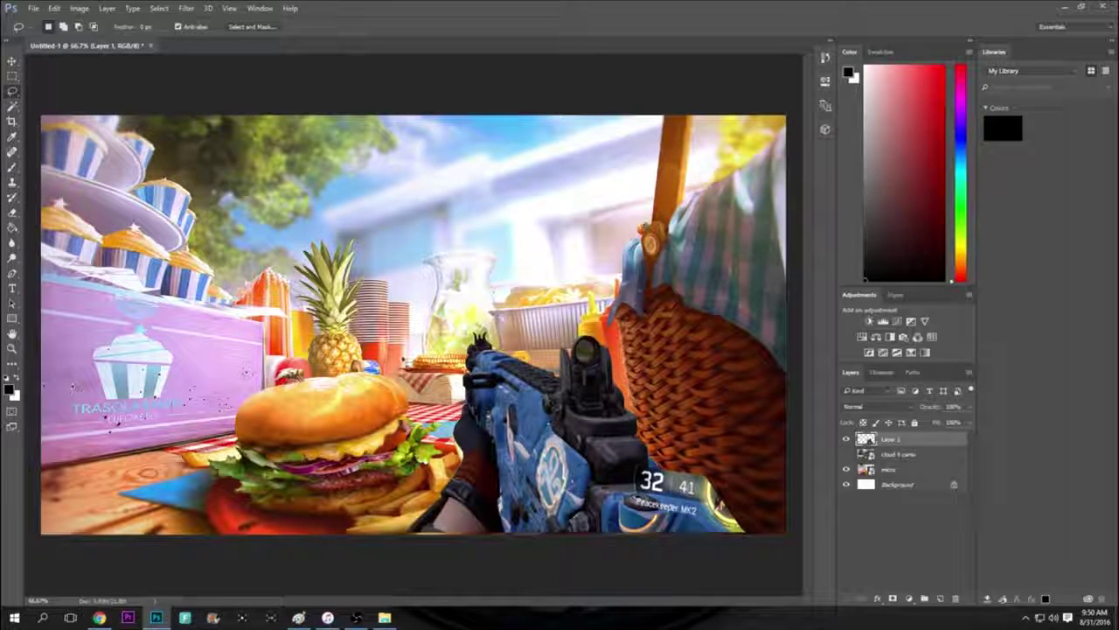
{"action": "left_click", "coordinate": [11, 61]}
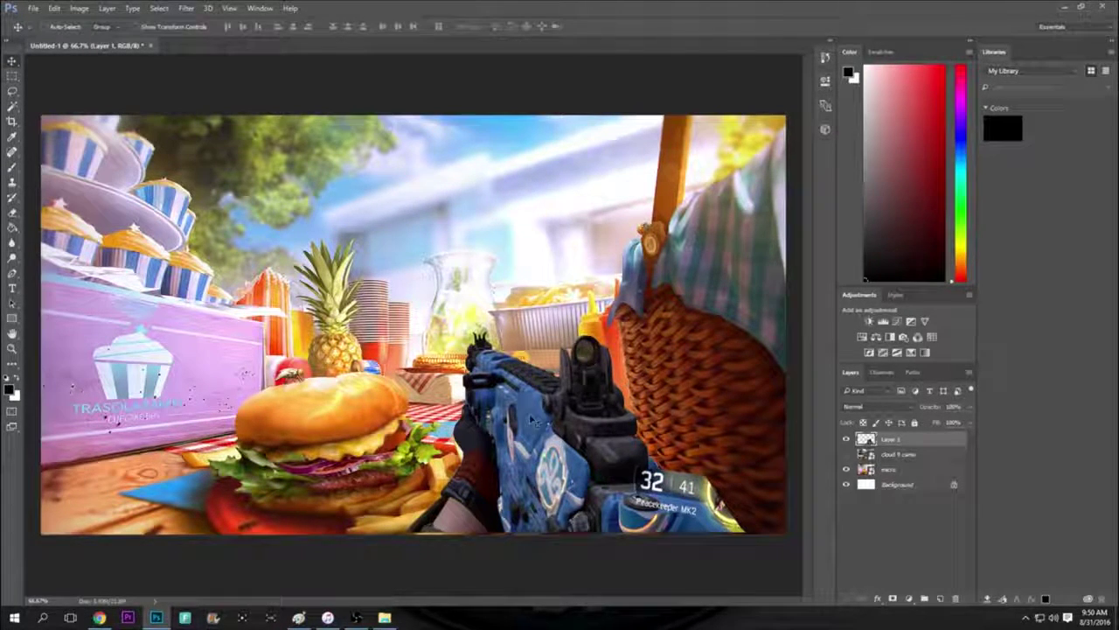
{"action": "left_click_drag", "start_coordinate": [531, 425], "coordinate": [566, 422]}
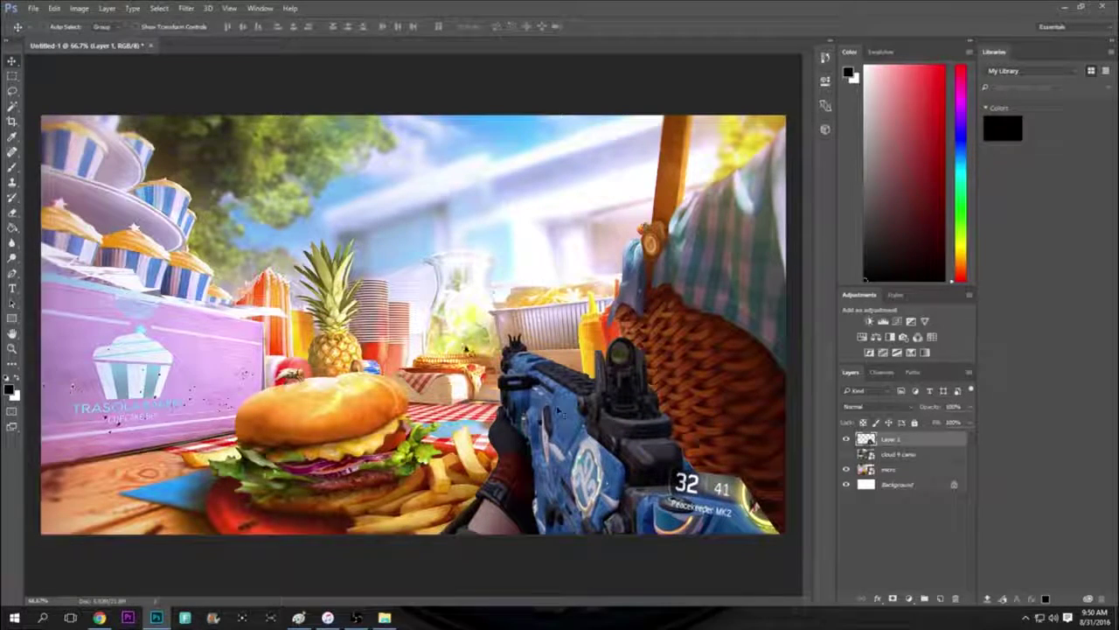
Free-transform the gun cutout, enlarging it up and to the left and rotating it about 3 degrees clockwise.
{"action": "left_click", "coordinate": [53, 8]}
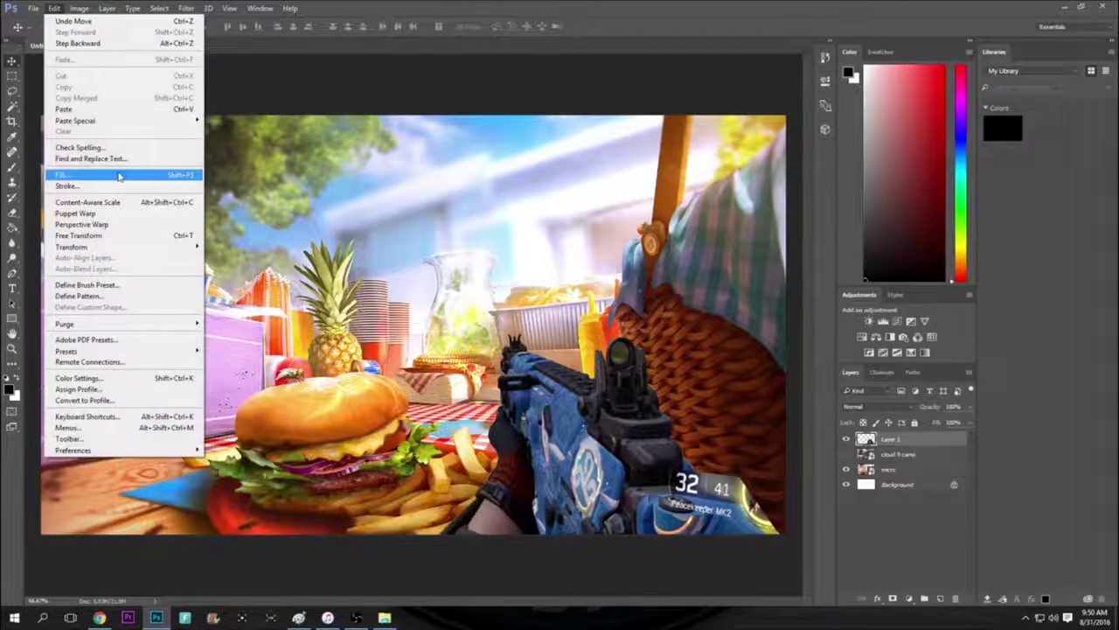
{"action": "left_click", "coordinate": [52, 9]}
{"action": "left_click", "coordinate": [52, 10]}
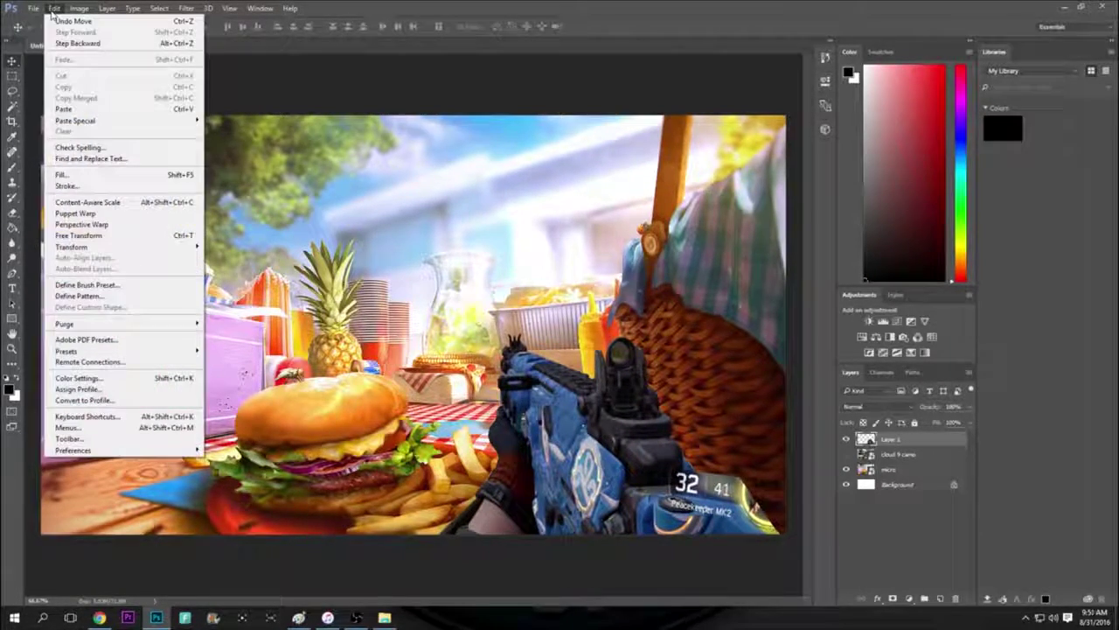
{"action": "left_click", "coordinate": [126, 236]}
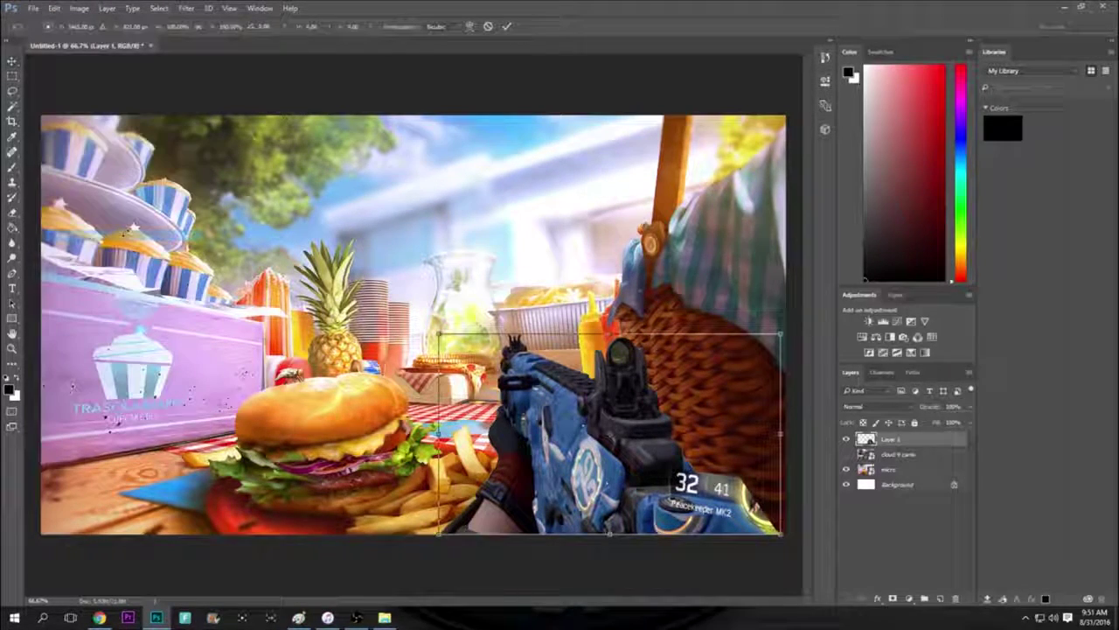
{"action": "left_click_drag", "start_coordinate": [438, 333], "coordinate": [353, 308]}
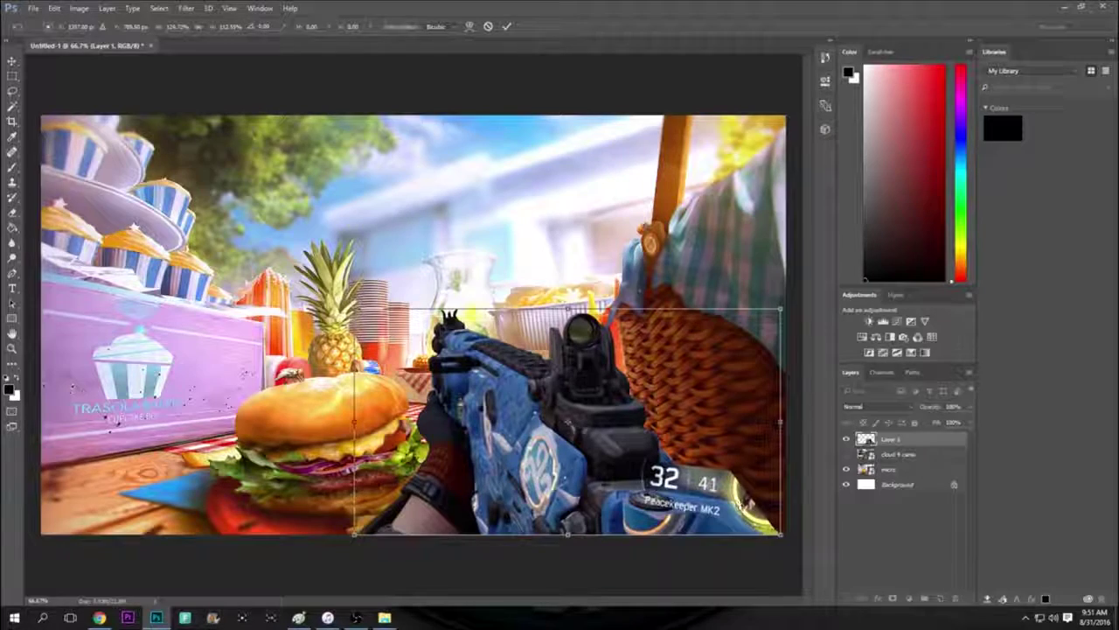
{"action": "left_click_drag", "start_coordinate": [786, 537], "coordinate": [787, 551]}
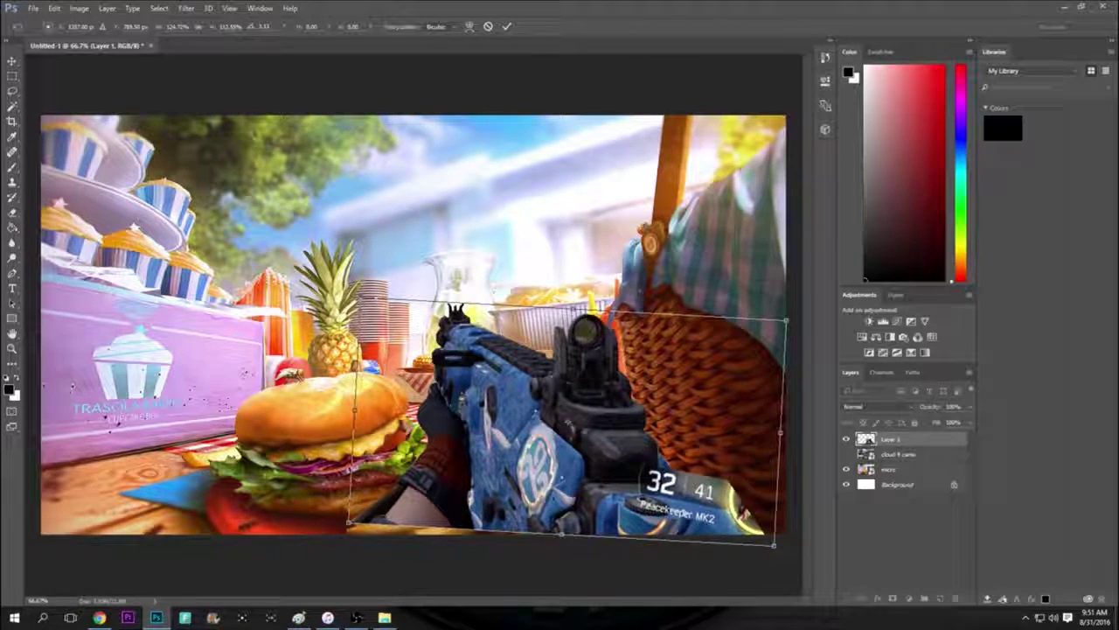
Shift the gun cutout partly past the canvas's right edge, enlarge it further toward the burger, and apply the transform.
{"action": "left_click_drag", "start_coordinate": [569, 406], "coordinate": [689, 420]}
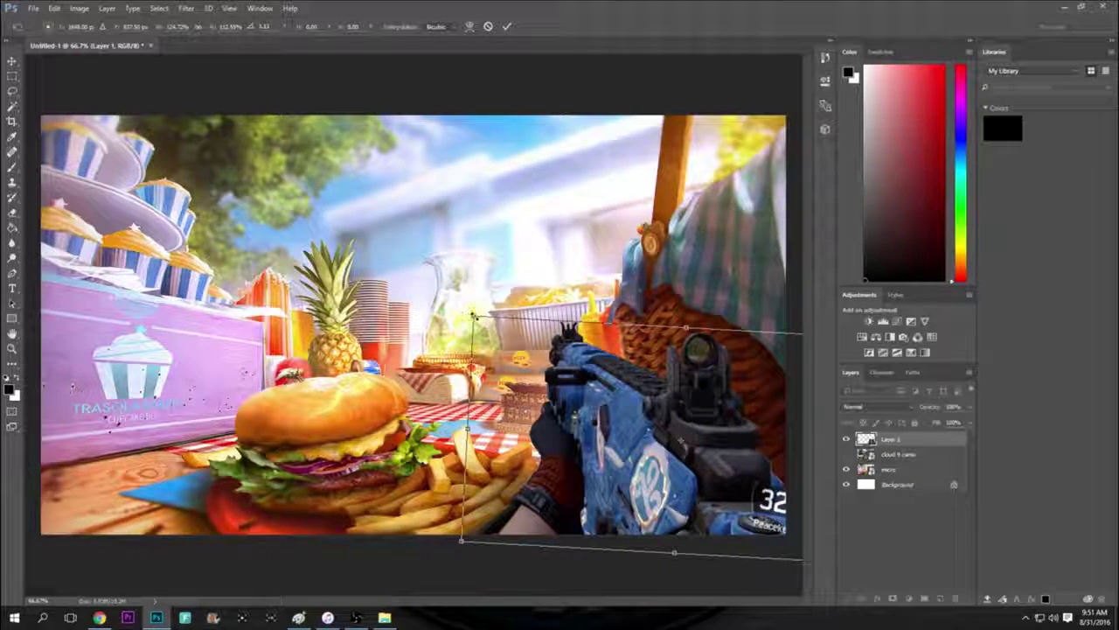
{"action": "left_click_drag", "start_coordinate": [472, 314], "coordinate": [392, 289]}
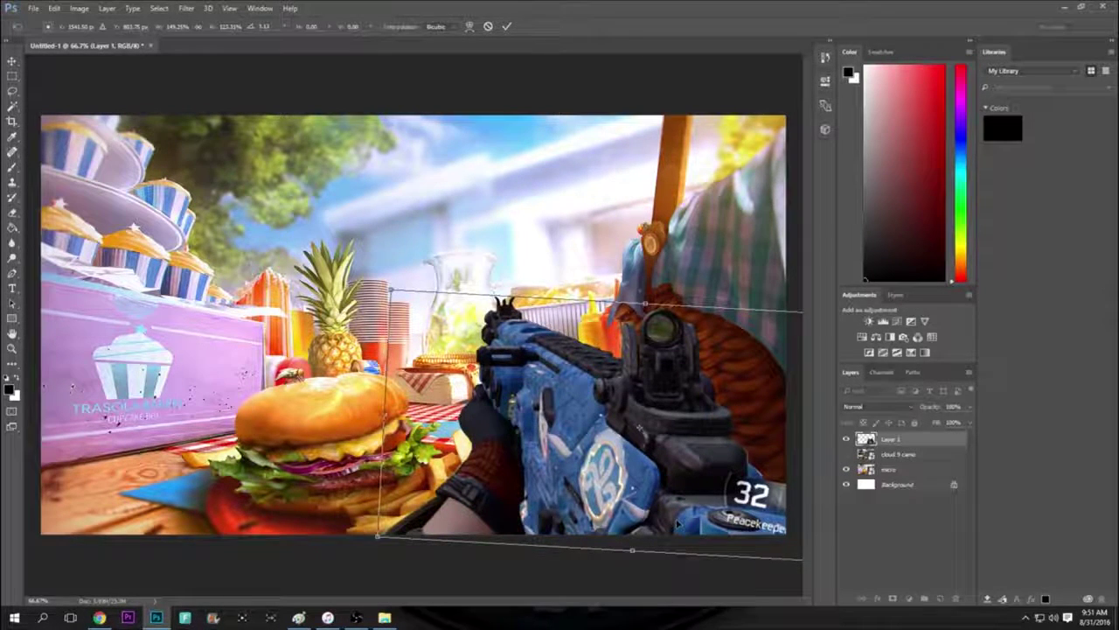
{"action": "key", "text": "Return"}
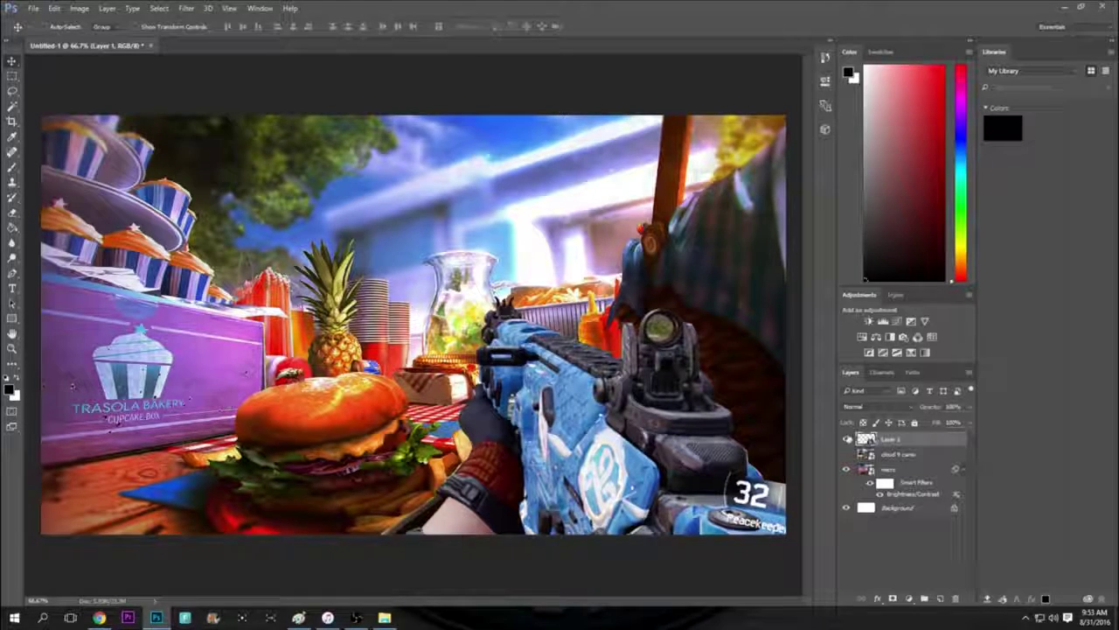
Enable an Outer Glow layer style on the gun cutout layer and bring up its settings clear of the gun.
{"action": "right_click", "coordinate": [915, 444]}
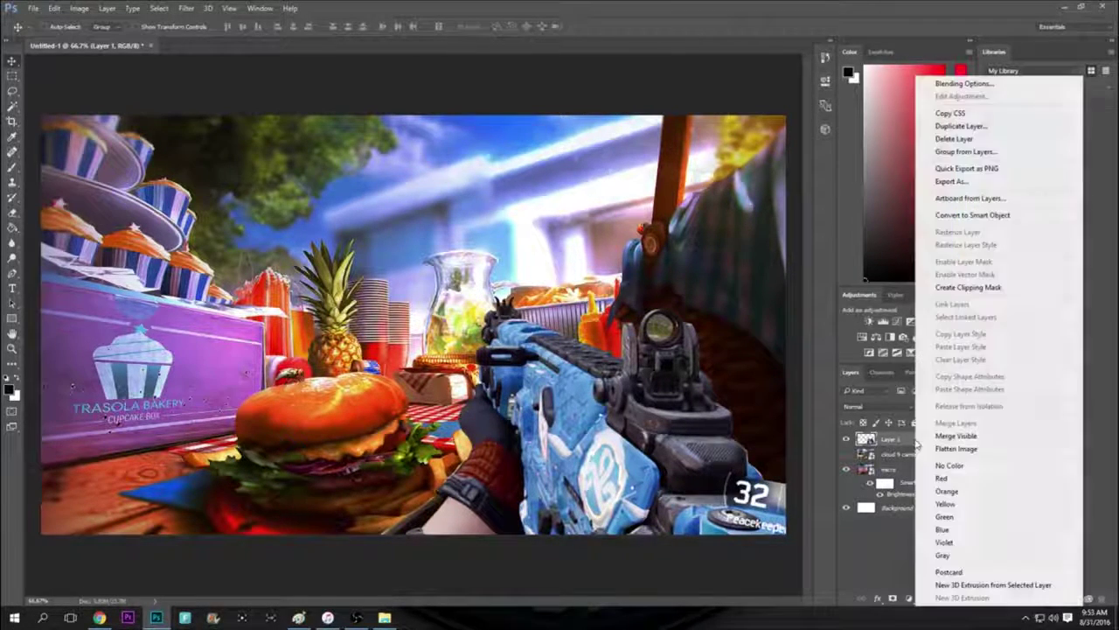
{"action": "left_click", "coordinate": [959, 83]}
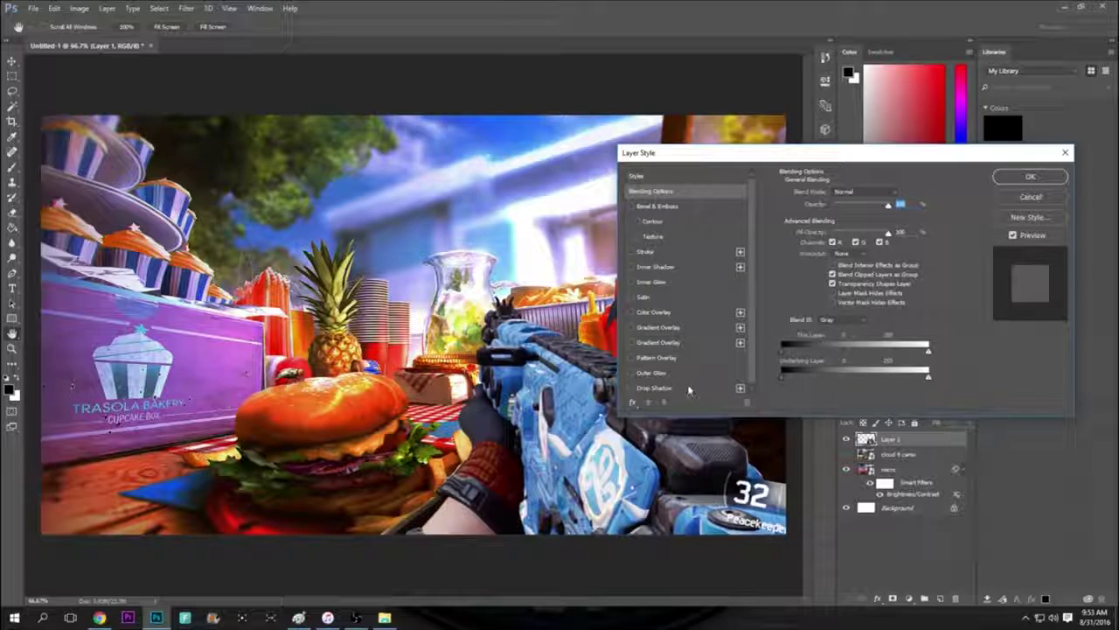
{"action": "left_click", "coordinate": [631, 373]}
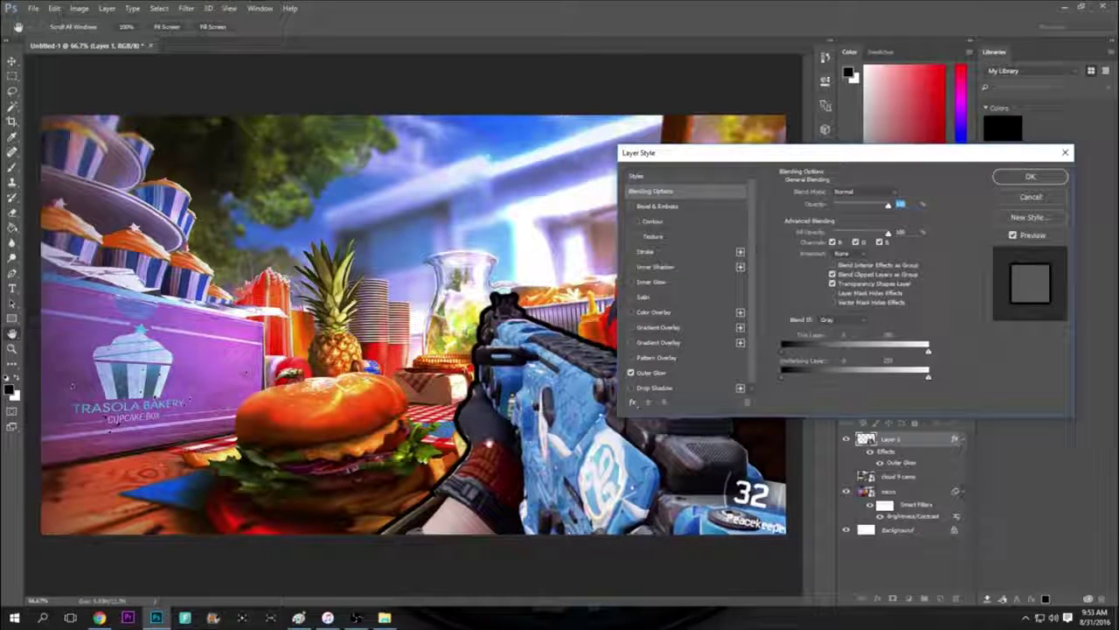
{"action": "left_click_drag", "start_coordinate": [806, 156], "coordinate": [776, 33]}
{"action": "left_click", "coordinate": [633, 254]}
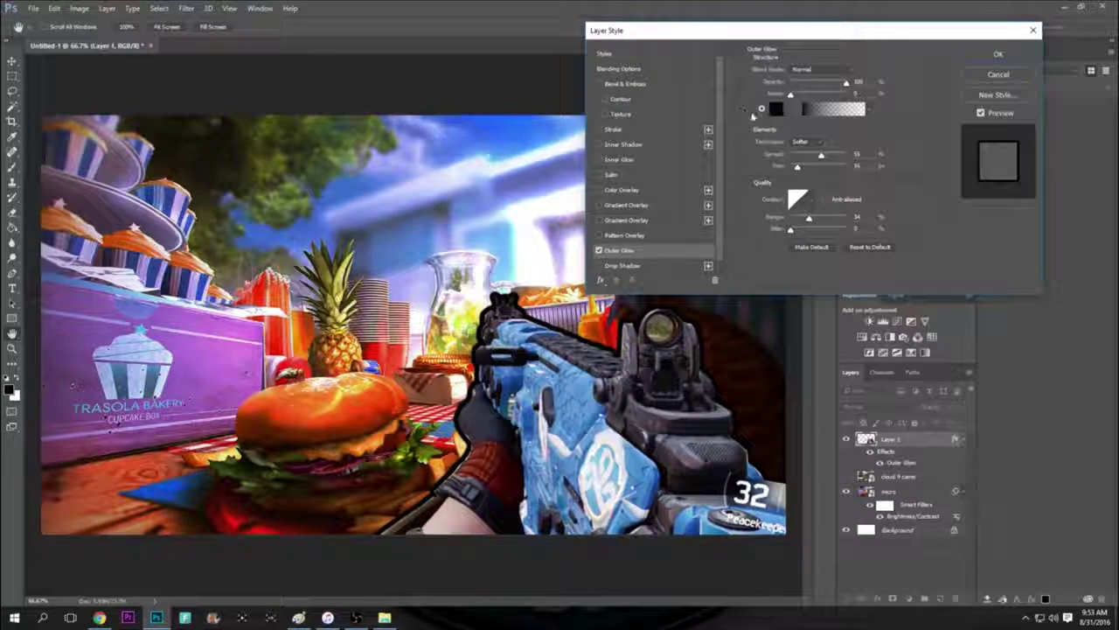
Try yellow-green and magenta as the outer glow colour, then set it to white.
{"action": "left_click", "coordinate": [776, 109]}
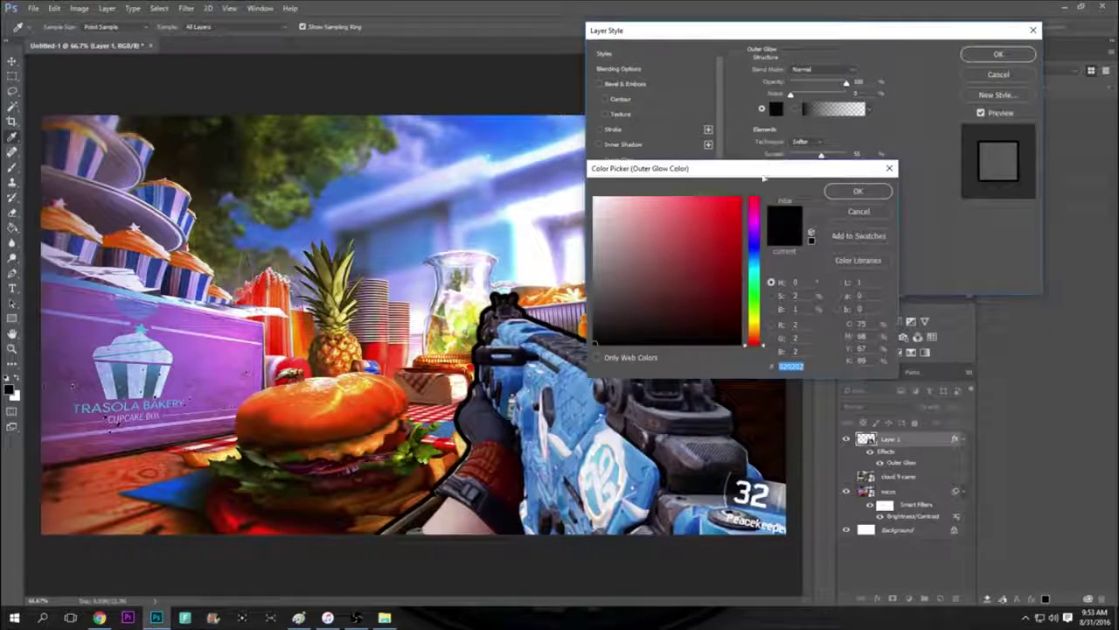
{"action": "left_click_drag", "start_coordinate": [750, 305], "coordinate": [753, 317]}
{"action": "left_click", "coordinate": [721, 209]}
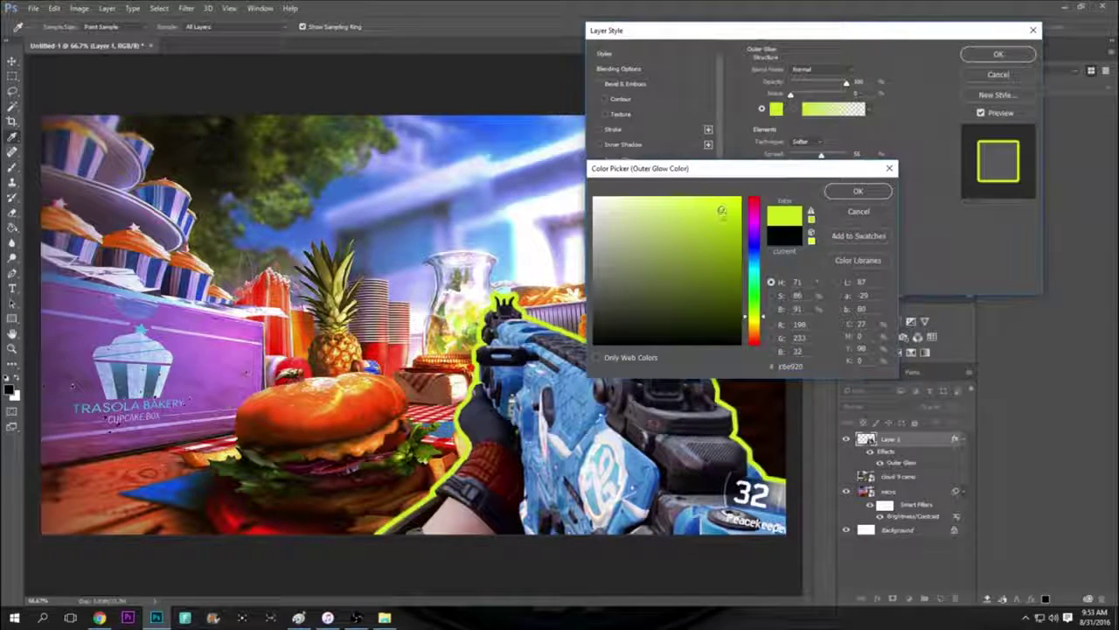
{"action": "left_click_drag", "start_coordinate": [720, 209], "coordinate": [737, 201]}
{"action": "left_click", "coordinate": [593, 200]}
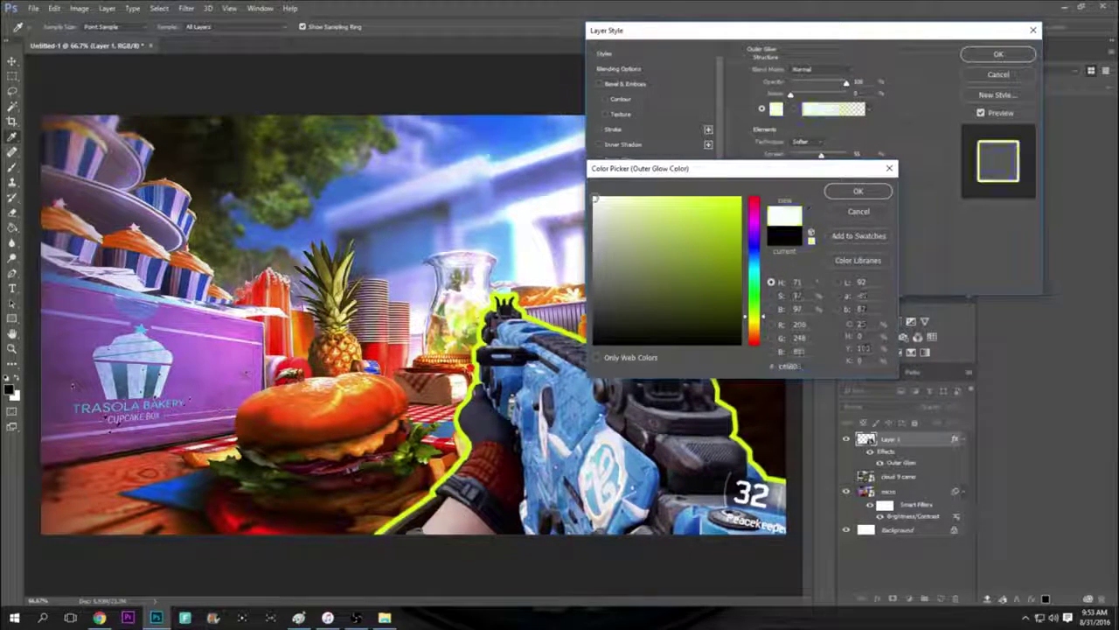
{"action": "left_click", "coordinate": [755, 218]}
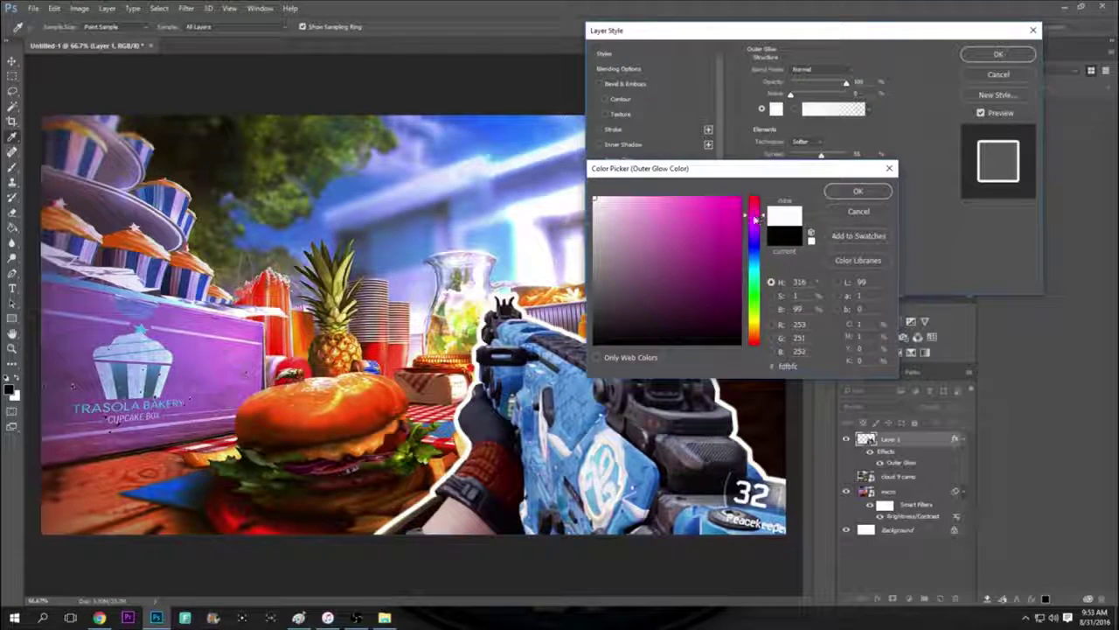
{"action": "left_click", "coordinate": [728, 209]}
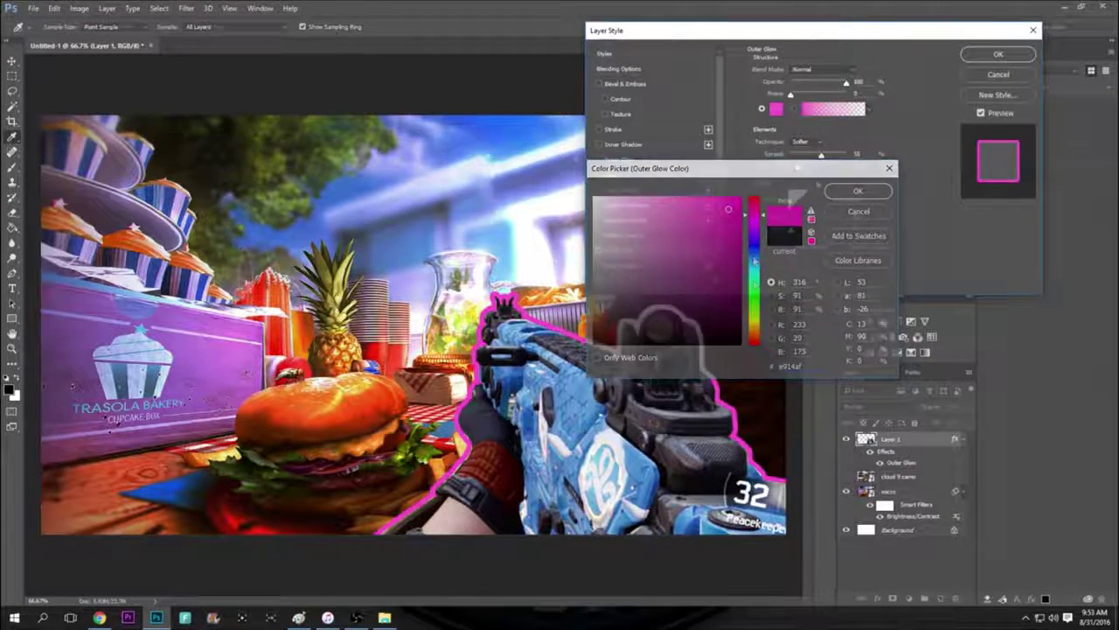
{"action": "left_click", "coordinate": [595, 197]}
{"action": "left_click", "coordinate": [858, 190]}
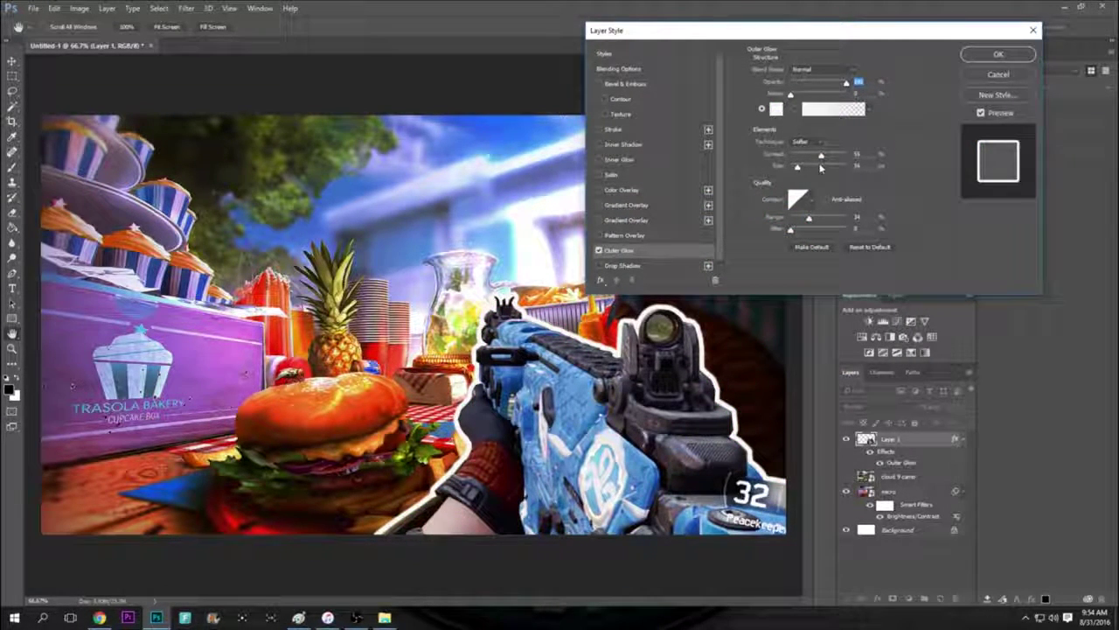
Fine-tune the size and spread of the white outer glow around the gun.
{"action": "left_click_drag", "start_coordinate": [797, 166], "coordinate": [821, 161]}
{"action": "left_click", "coordinate": [797, 167]}
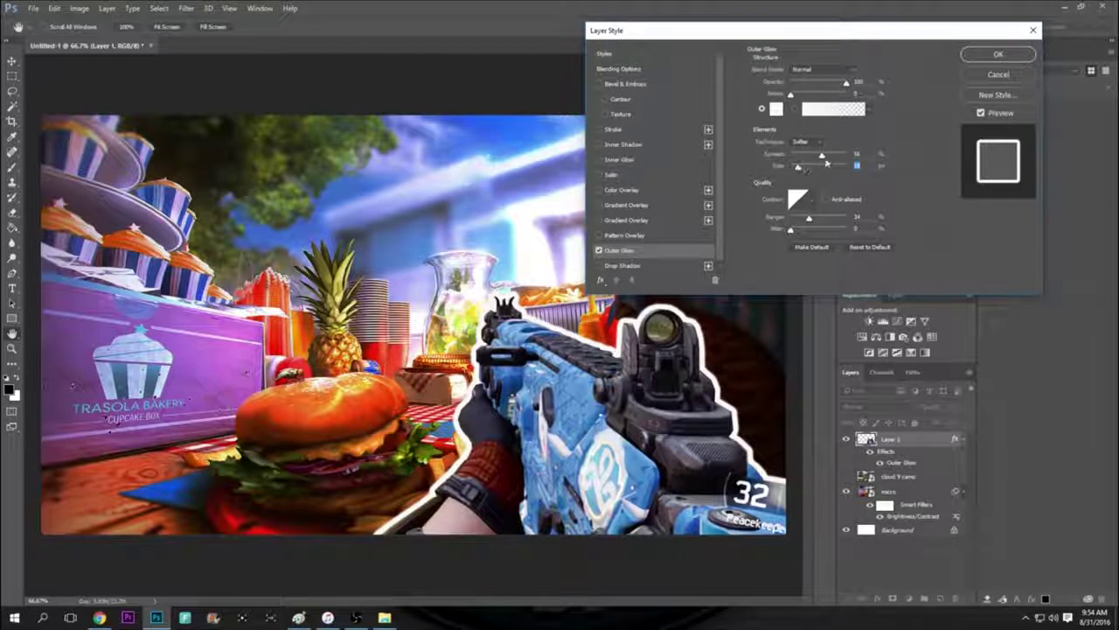
{"action": "left_click", "coordinate": [823, 159]}
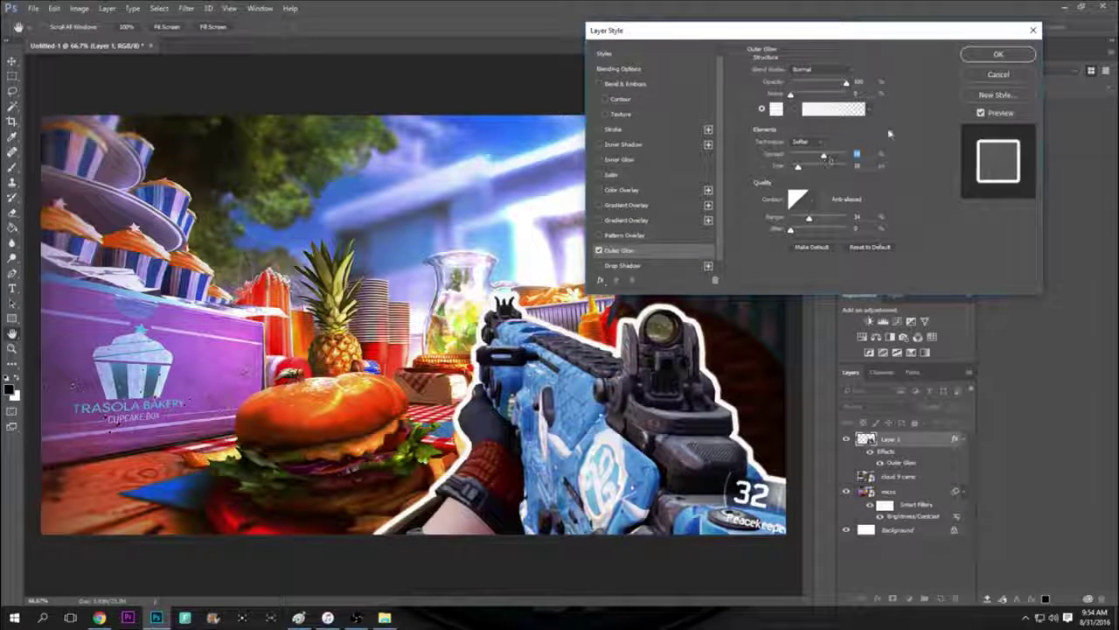
Set the outer glow colour to yellow-green #dff808, reduce its spread to about 41%, and apply the layer style.
{"action": "left_click", "coordinate": [777, 108]}
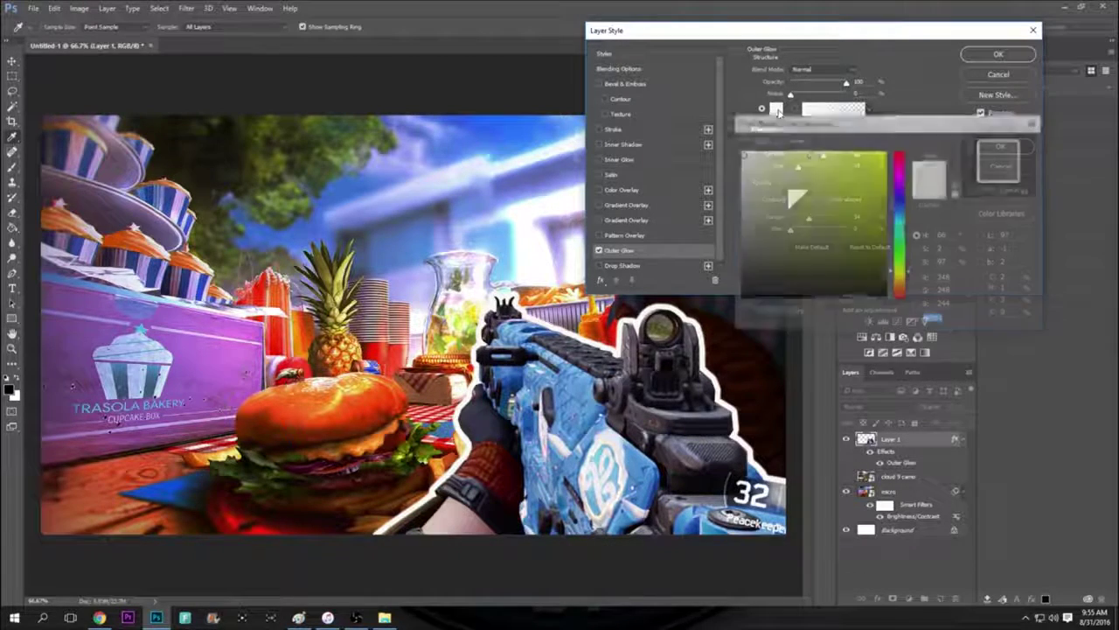
{"action": "left_click", "coordinate": [882, 154]}
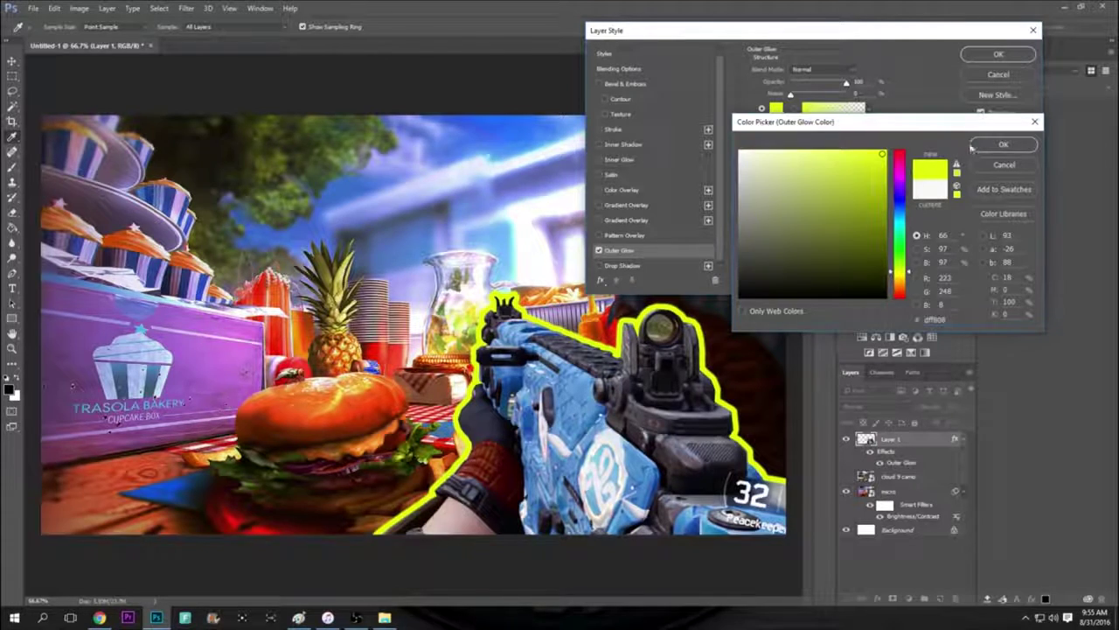
{"action": "left_click", "coordinate": [996, 144]}
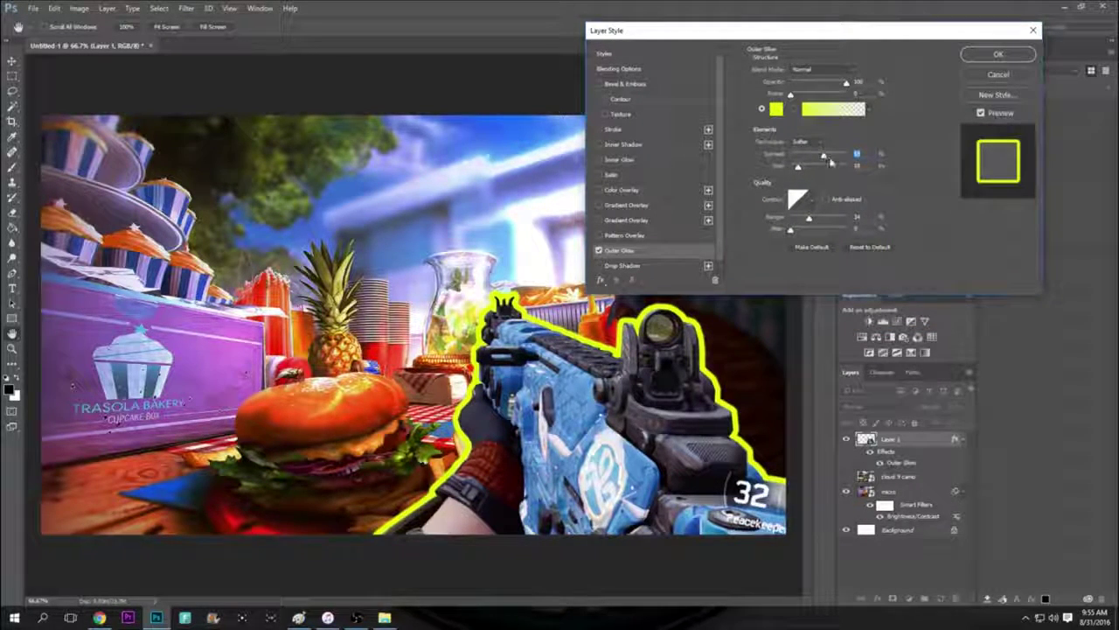
{"action": "left_click_drag", "start_coordinate": [826, 160], "coordinate": [798, 168]}
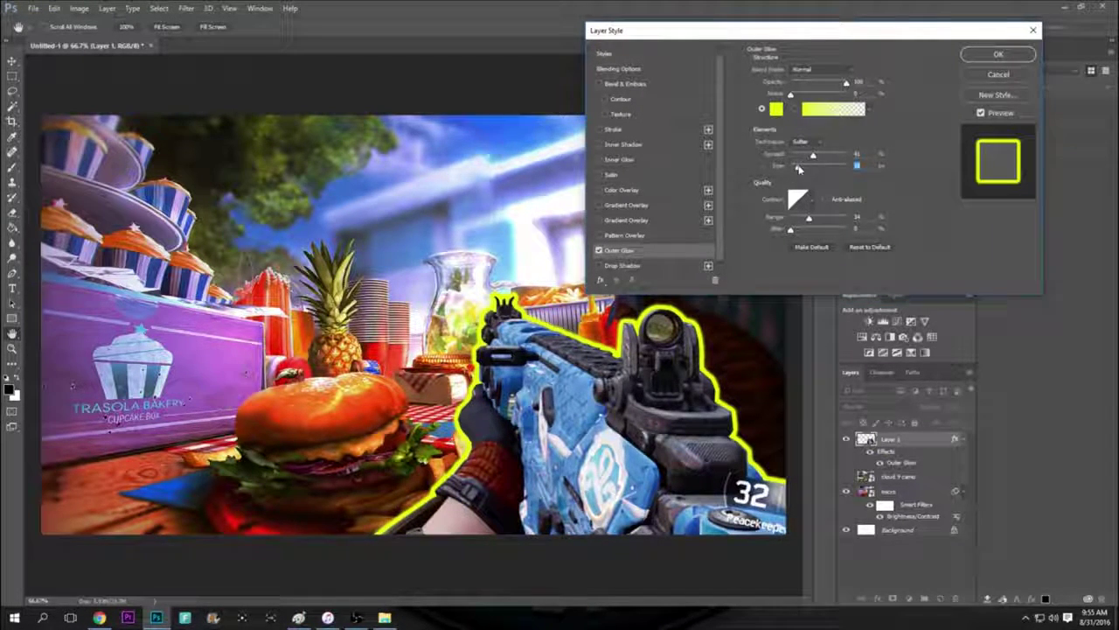
{"action": "left_click", "coordinate": [984, 56]}
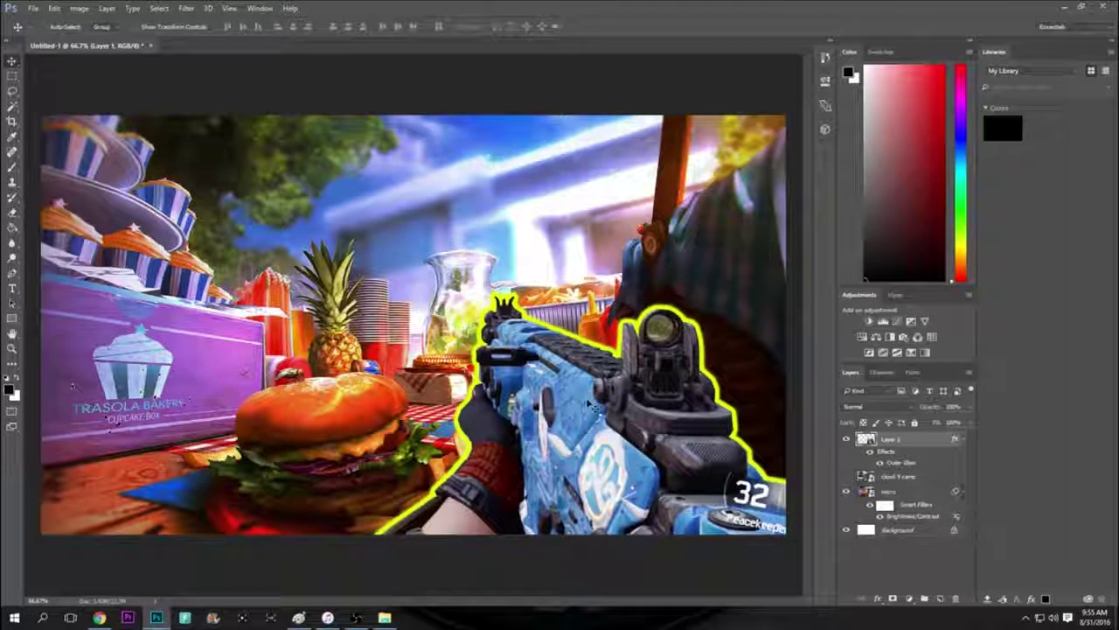
Apply a Black & White adjustment with the Default preset to the micro background layer.
{"action": "left_click", "coordinate": [904, 492]}
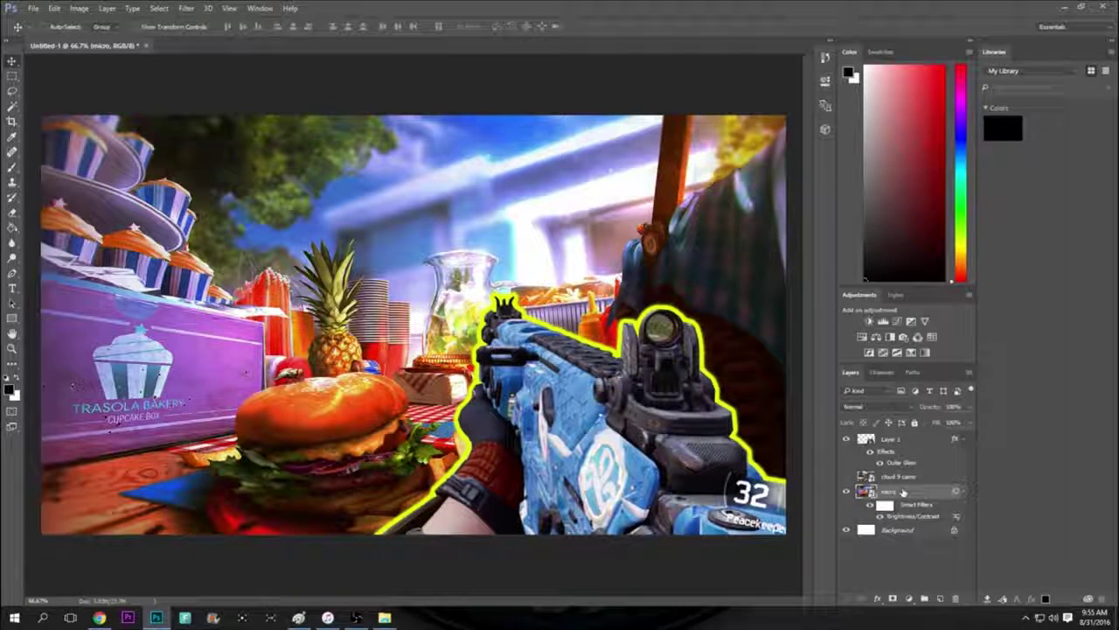
{"action": "left_click", "coordinate": [77, 10]}
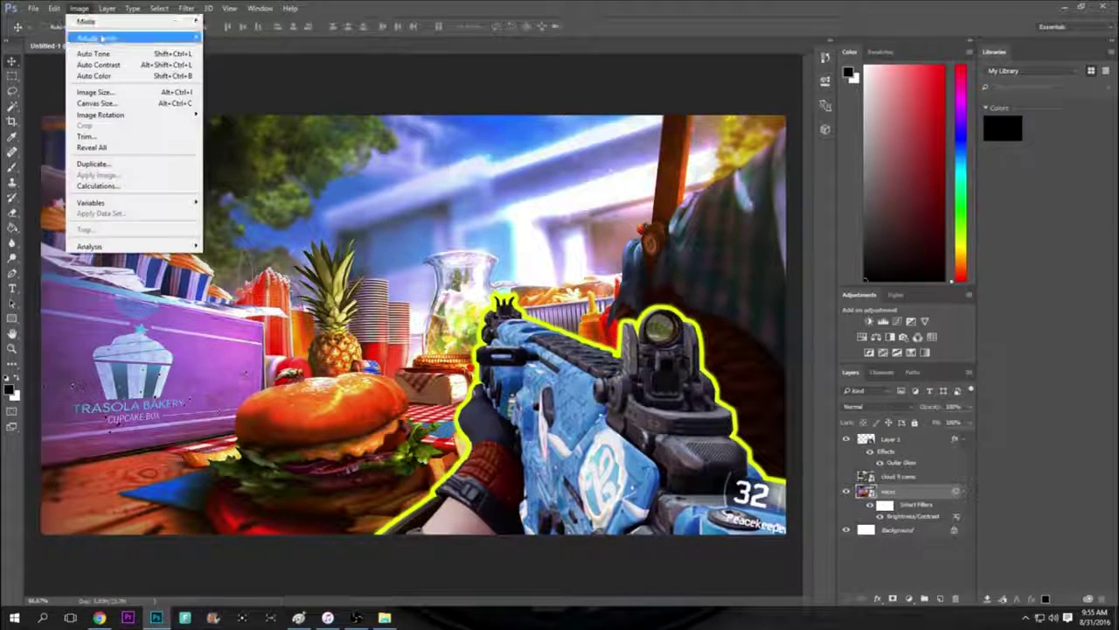
{"action": "mouse_move", "coordinate": [101, 38]}
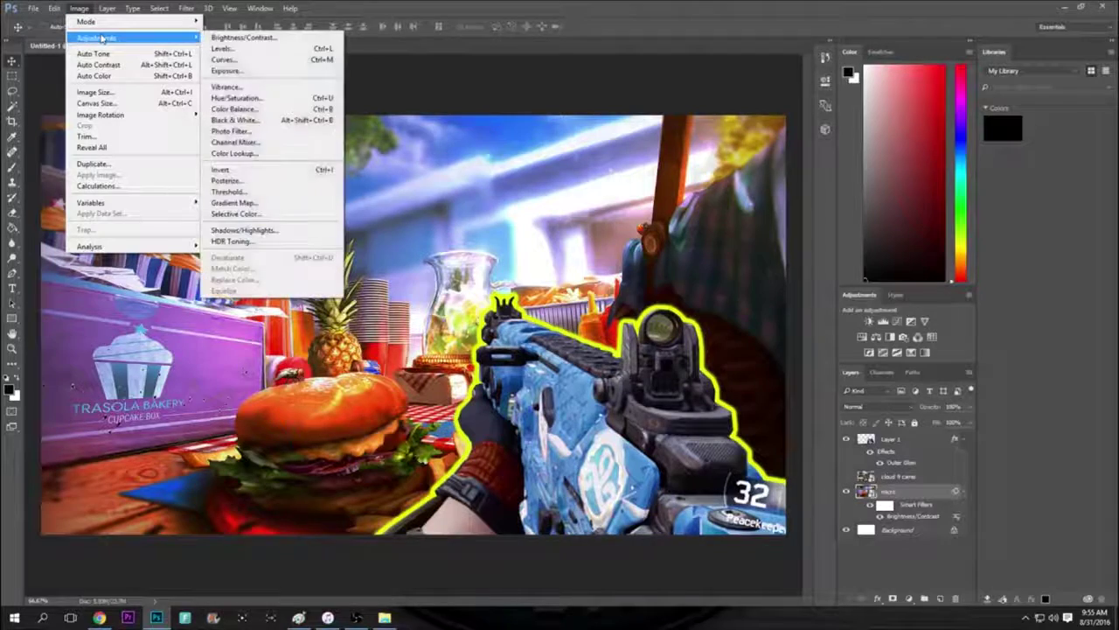
{"action": "left_click", "coordinate": [278, 121]}
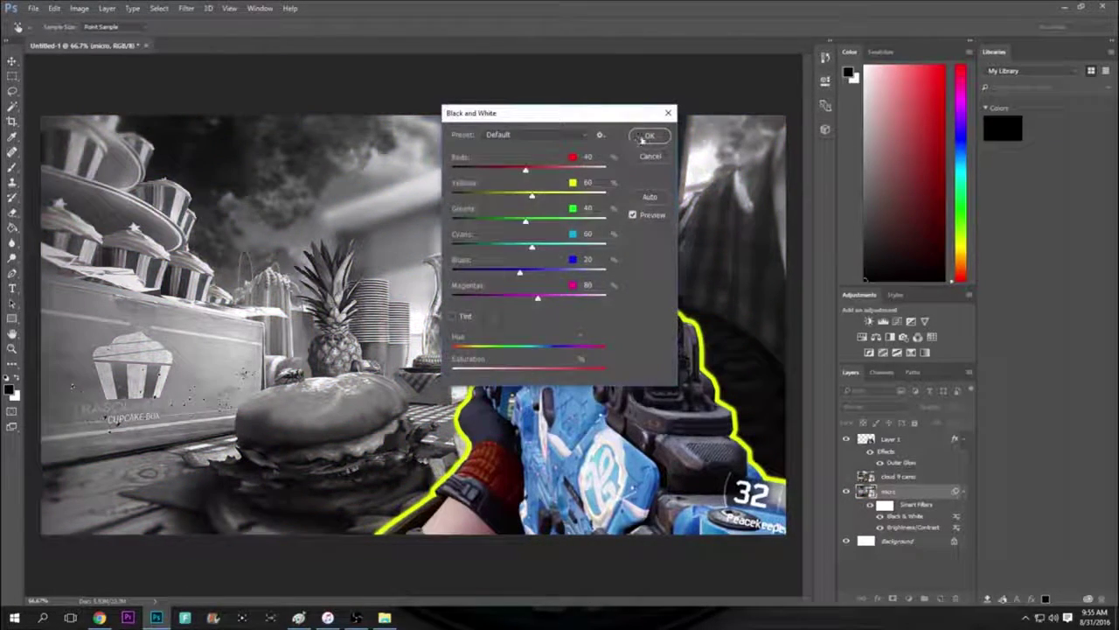
{"action": "left_click", "coordinate": [653, 138]}
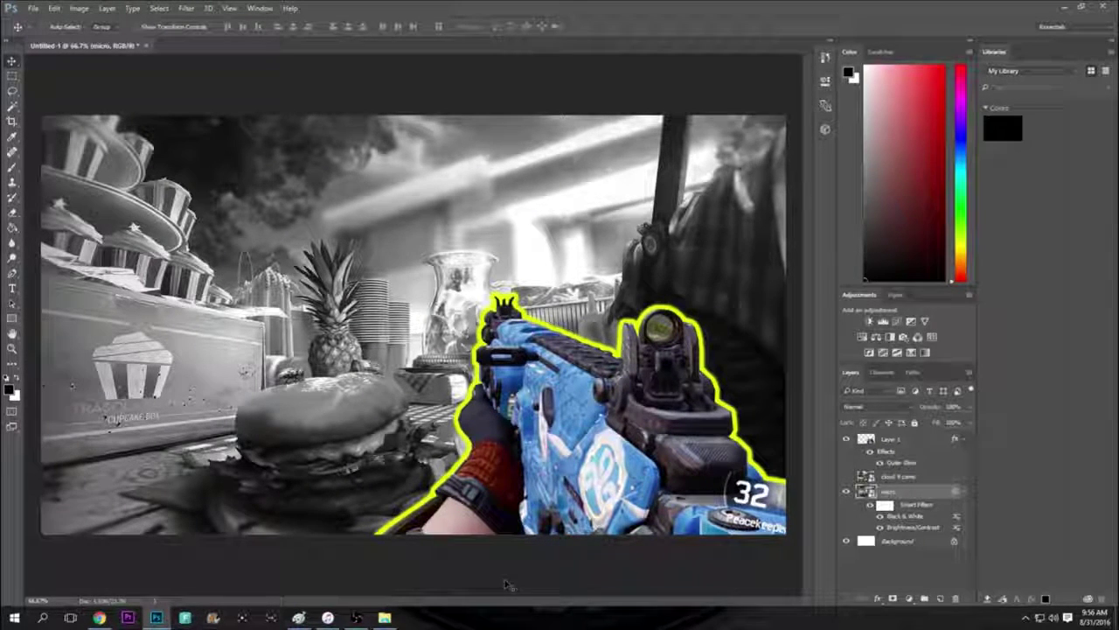
Add another Brightness/Contrast adjustment to the black-and-white micro layer, raising its slider slightly.
{"action": "left_click", "coordinate": [79, 8]}
{"action": "mouse_move", "coordinate": [92, 39]}
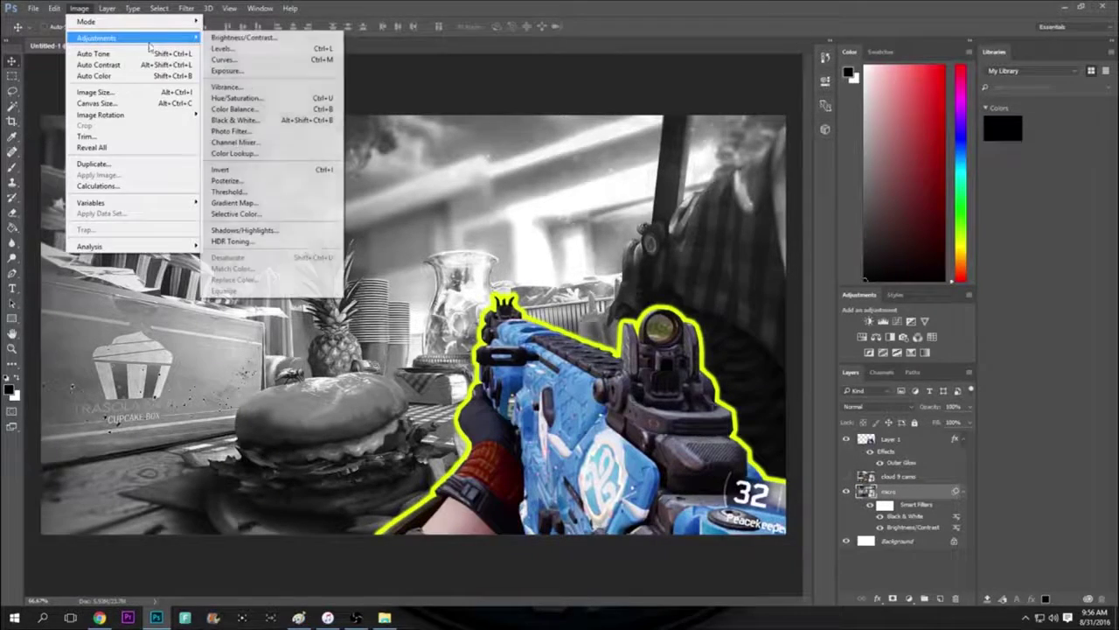
{"action": "left_click", "coordinate": [249, 37]}
{"action": "left_click_drag", "start_coordinate": [538, 204], "coordinate": [549, 206]}
{"action": "left_click", "coordinate": [629, 192]}
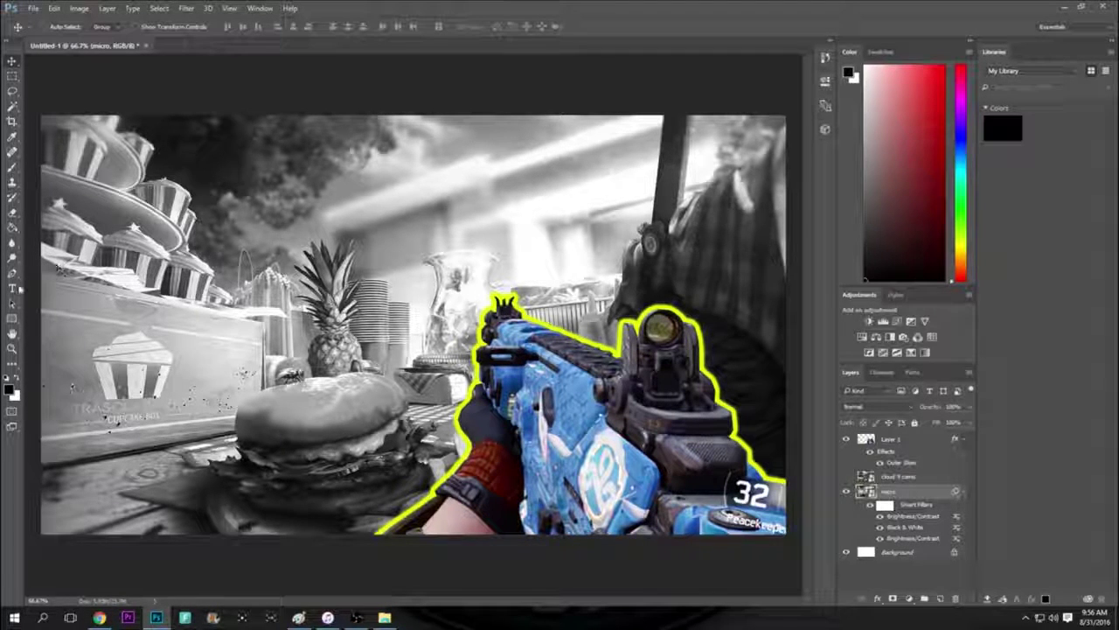
Add the black title text "MICRO DLC 4 map" over the cupcakes in the upper-left part of the image.
{"action": "left_click", "coordinate": [13, 289]}
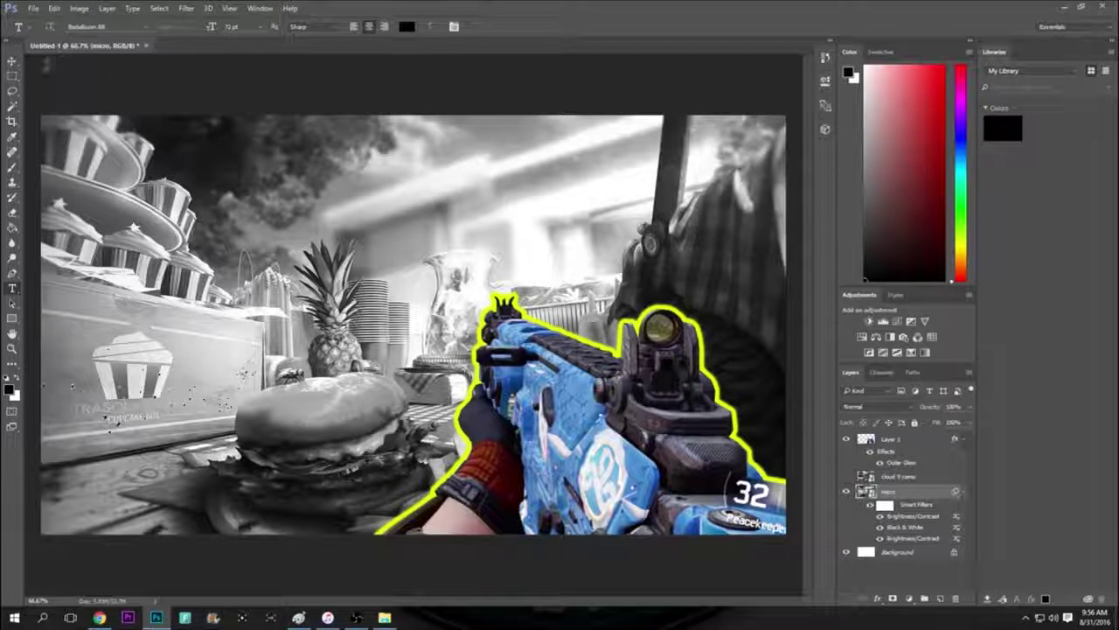
{"action": "left_click", "coordinate": [183, 172]}
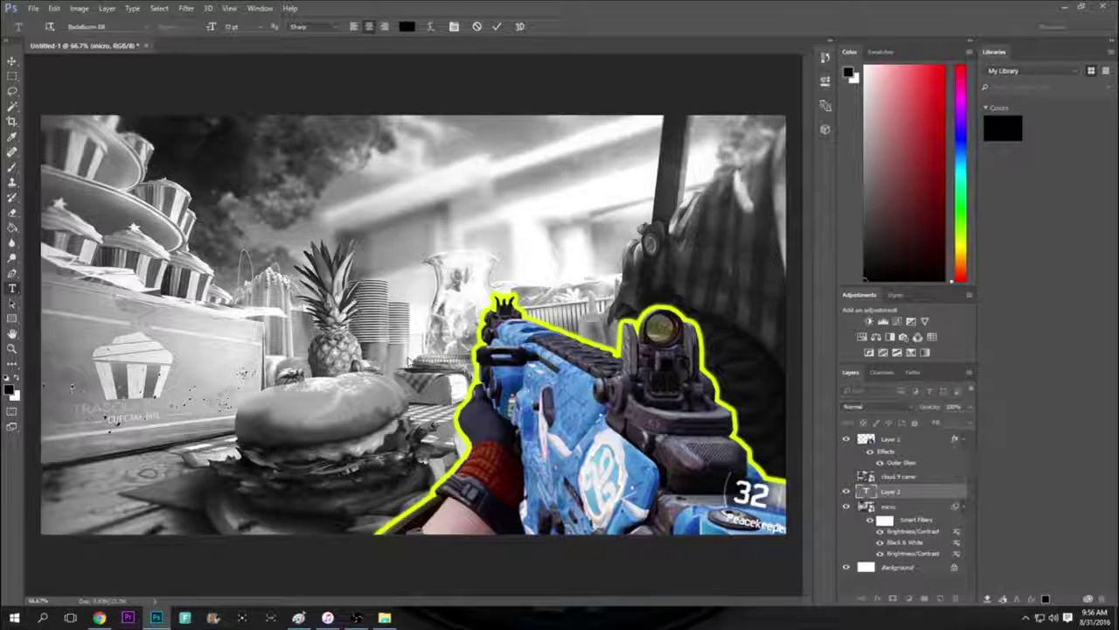
{"action": "type", "text": "MICR"}
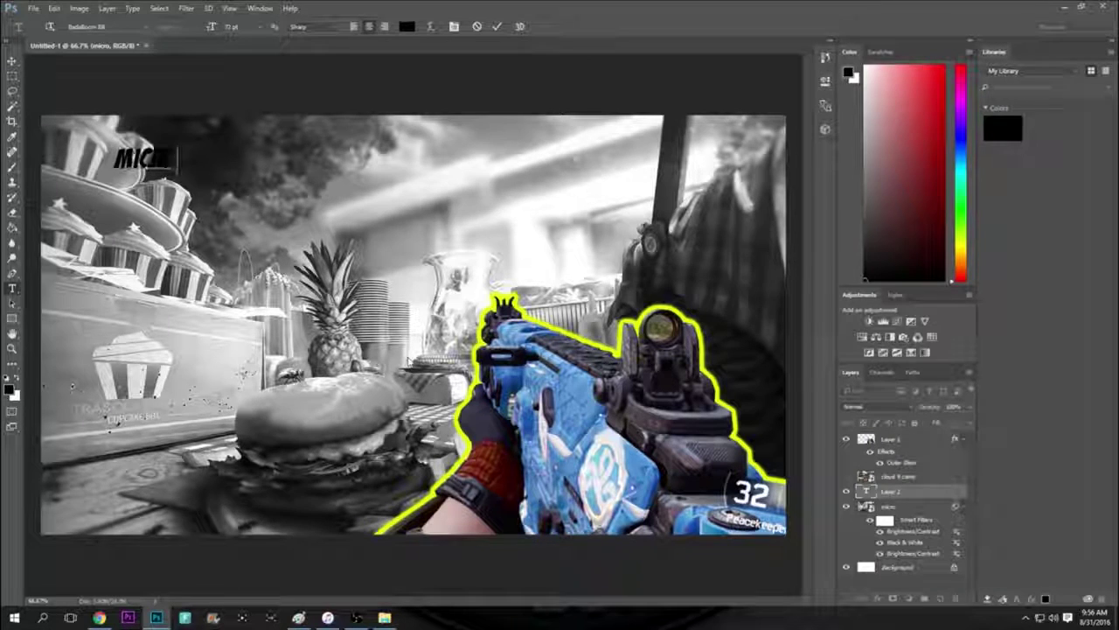
{"action": "type", "text": "O DL"}
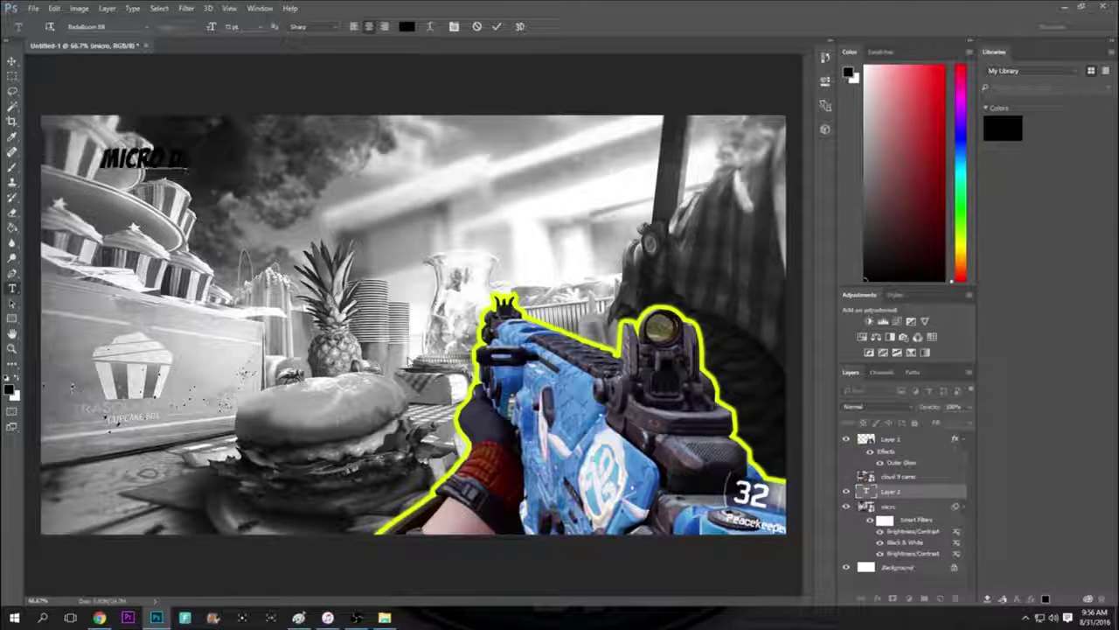
{"action": "type", "text": "C 4 BEL"}
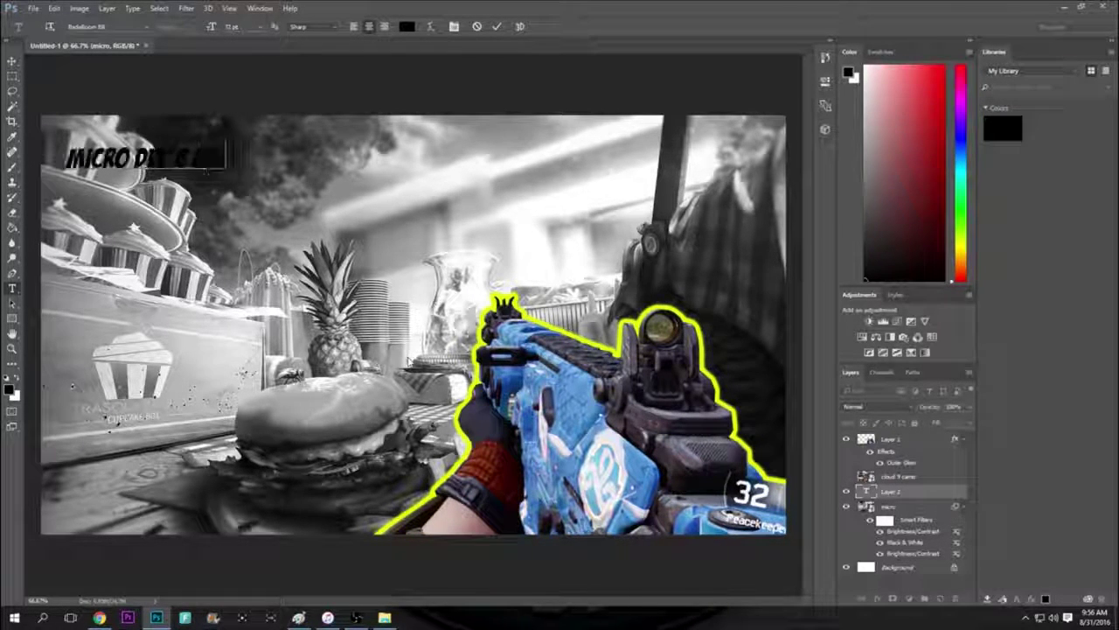
{"action": "key", "text": "BackSpace"}
{"action": "key", "text": "BackSpace"}
{"action": "key", "text": "BackSpace"}
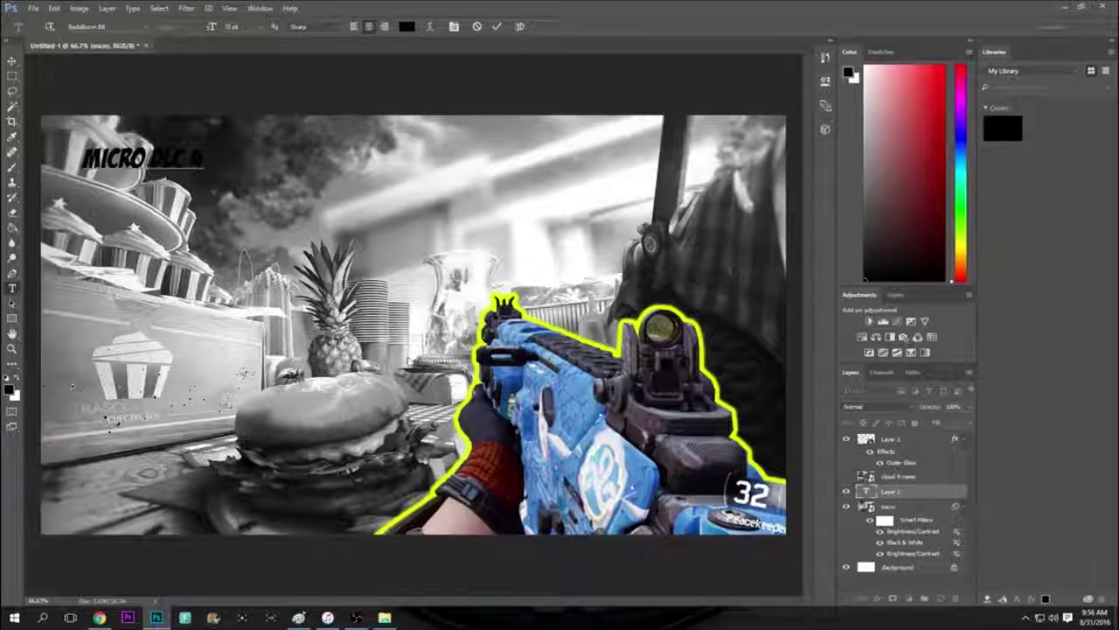
{"action": "type", "text": "MAN"}
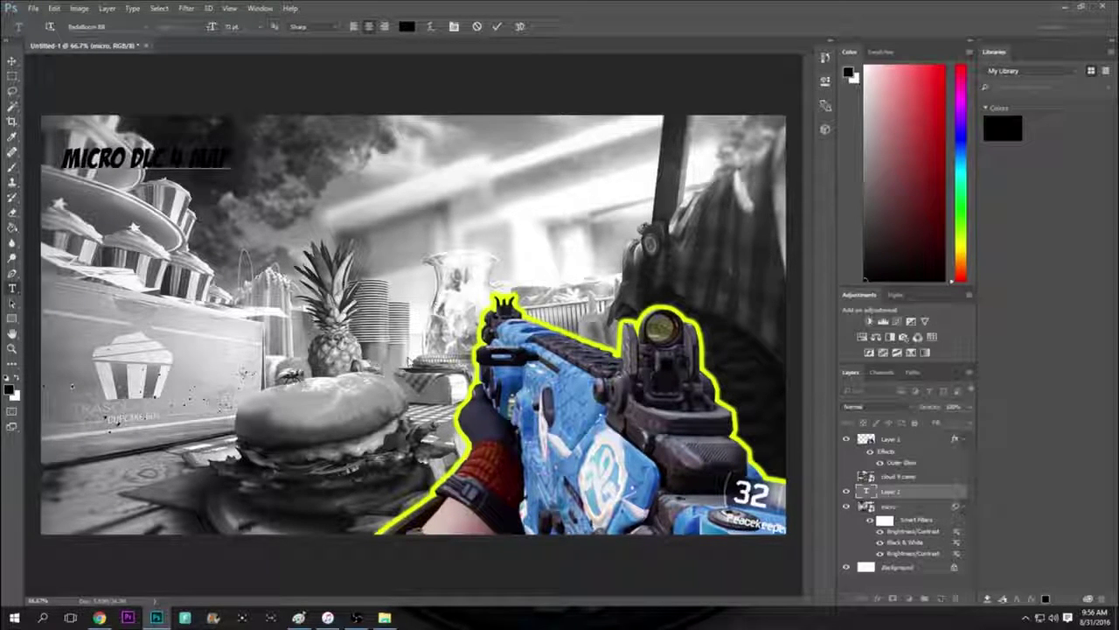
{"action": "key", "text": "BackSpace"}
{"action": "type", "text": "p"}
{"action": "key", "text": "ctrl+Return"}
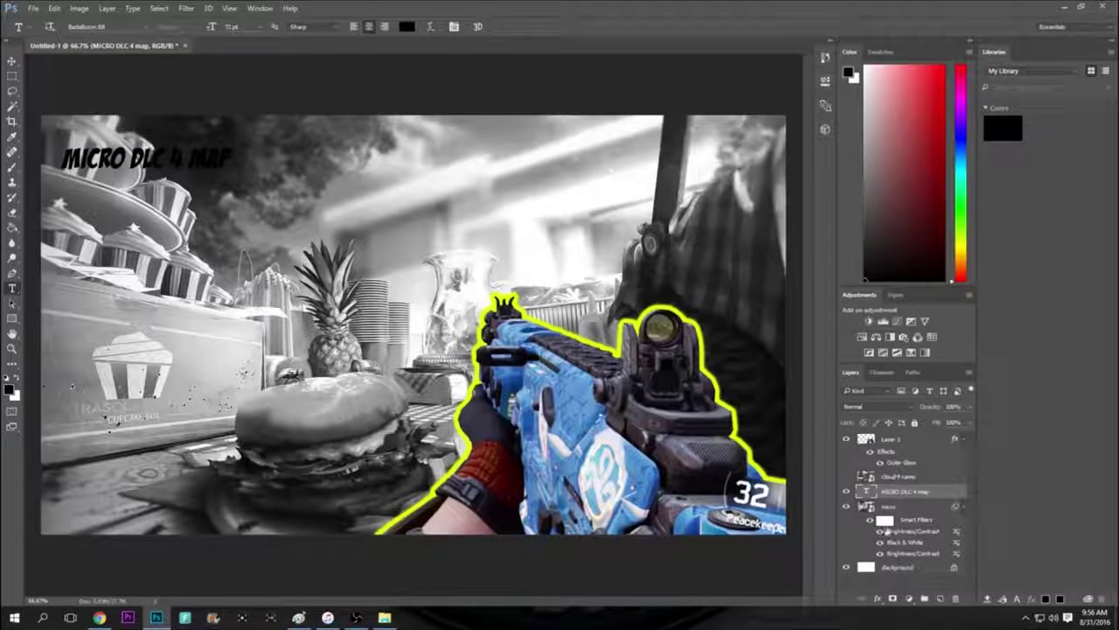
Add a Gradient Overlay layer style to the title text, keeping the linear orange-yellow-orange gradient.
{"action": "right_click", "coordinate": [892, 493]}
{"action": "left_click", "coordinate": [713, 106]}
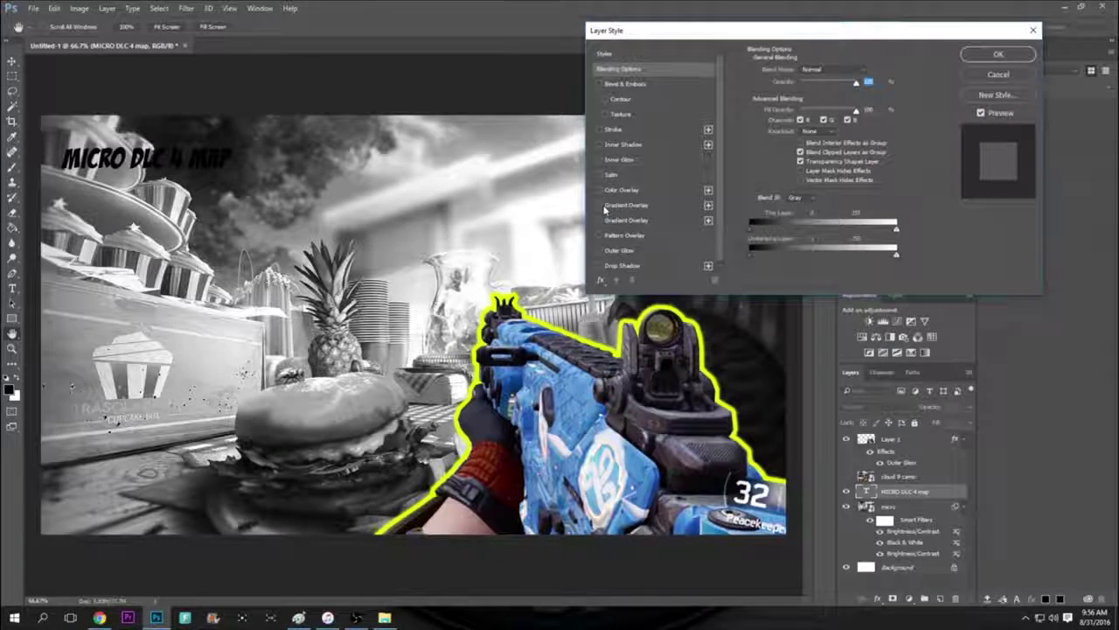
{"action": "left_click", "coordinate": [630, 203]}
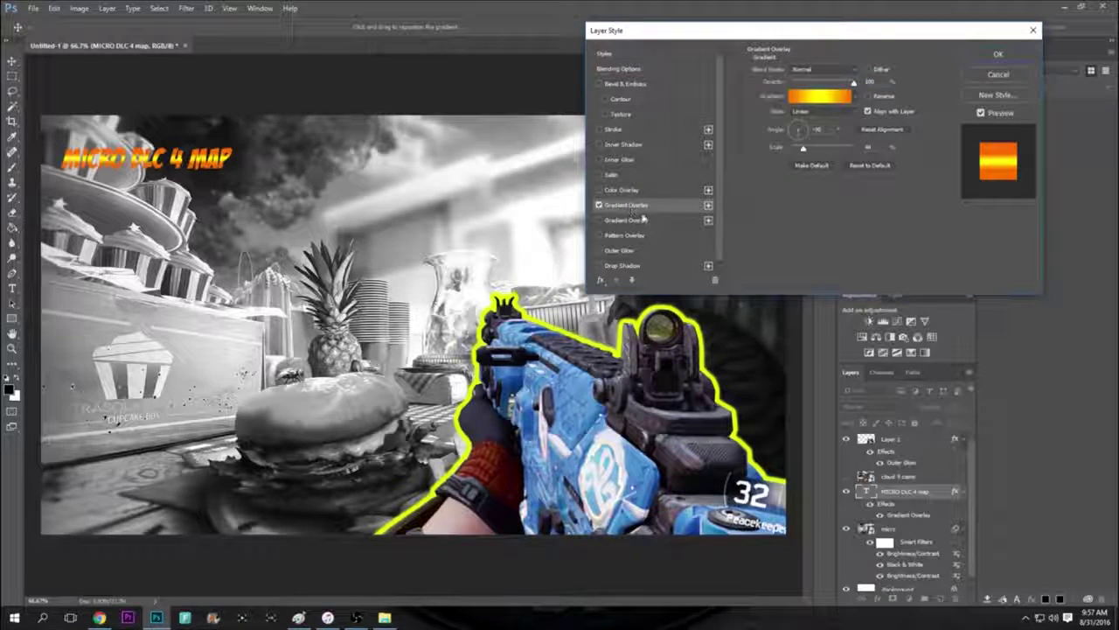
{"action": "left_click", "coordinate": [829, 97]}
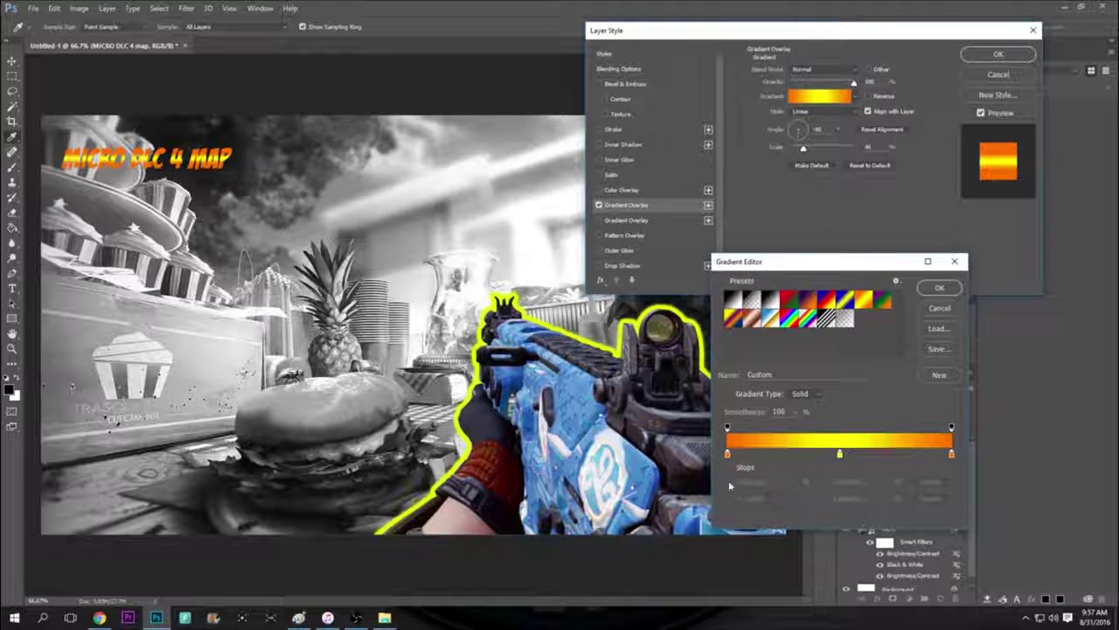
{"action": "left_click", "coordinate": [730, 454]}
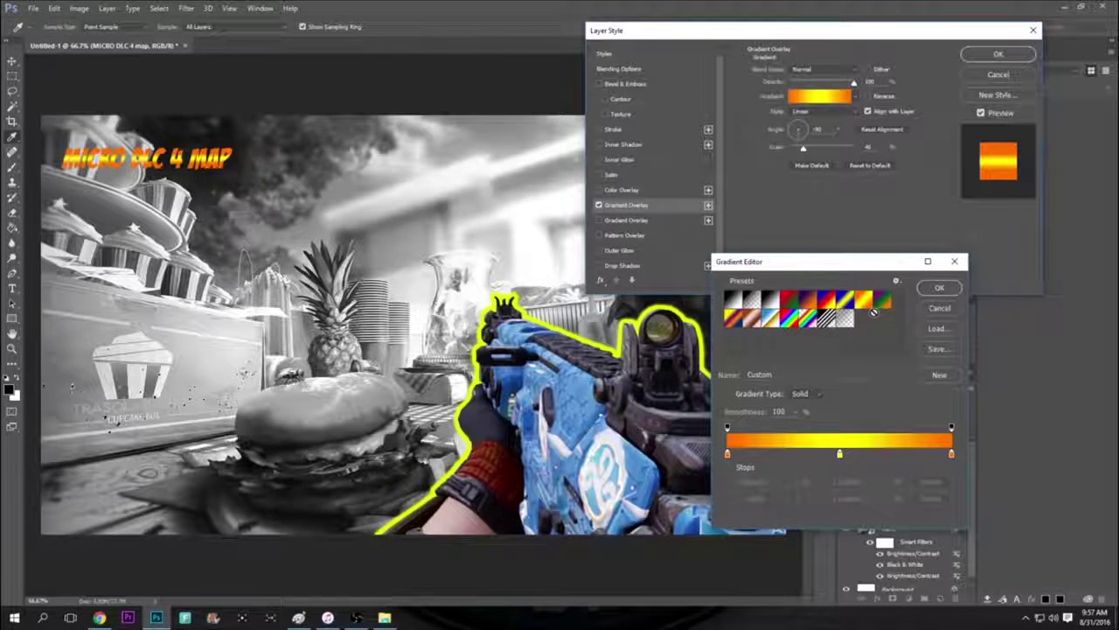
{"action": "left_click", "coordinate": [927, 289]}
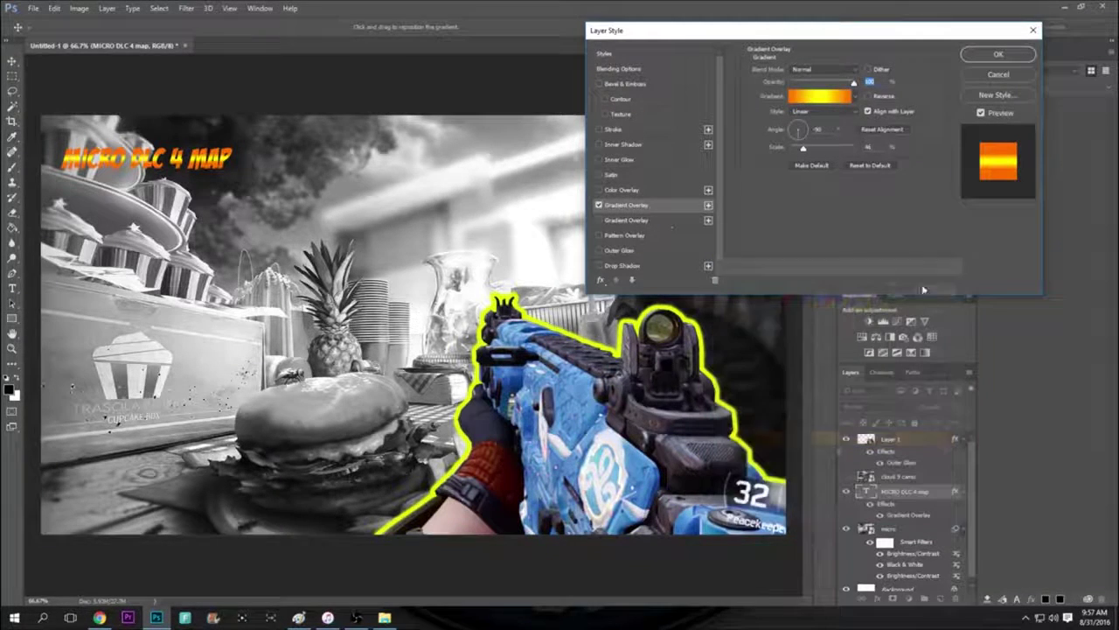
Enable an Outer Glow on the title text and set its colour to black.
{"action": "left_click", "coordinate": [599, 251]}
{"action": "left_click", "coordinate": [623, 251]}
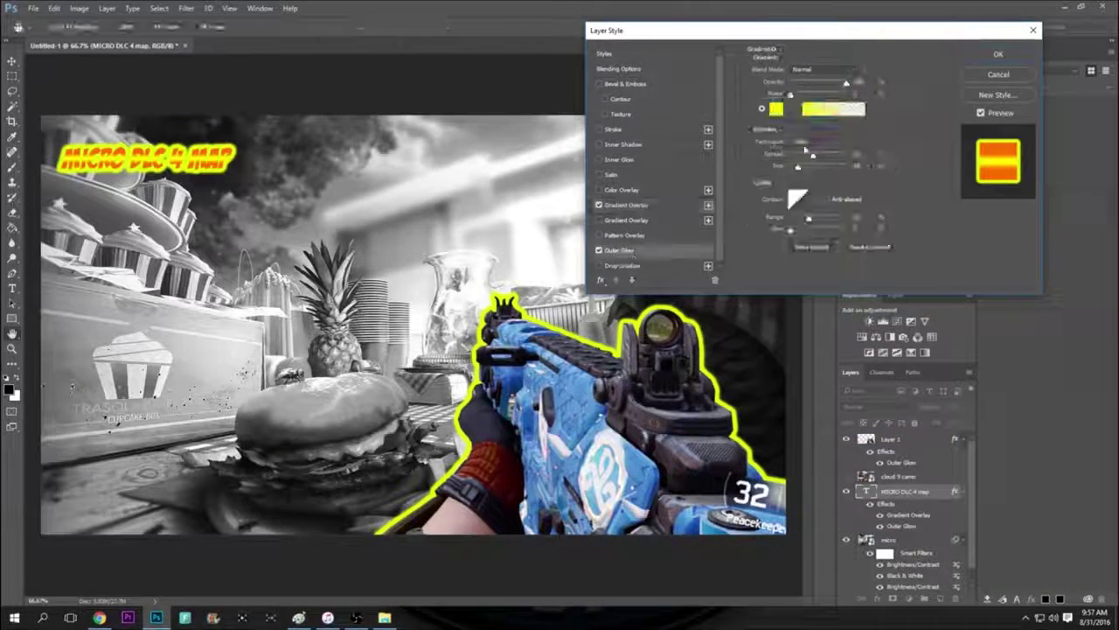
{"action": "left_click", "coordinate": [777, 108]}
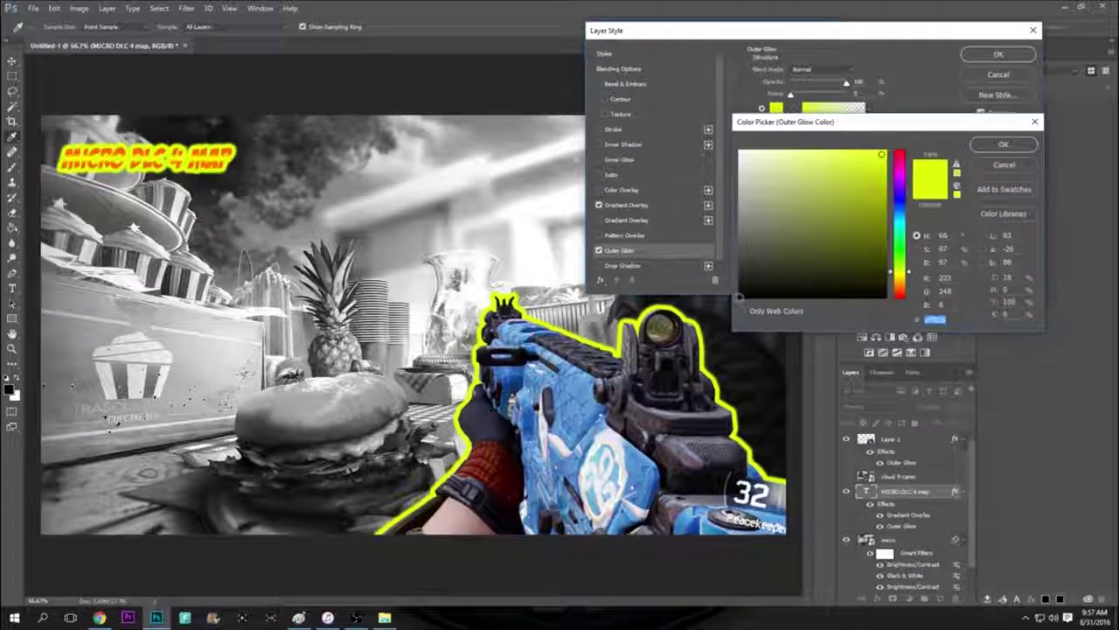
{"action": "left_click", "coordinate": [741, 297]}
{"action": "left_click", "coordinate": [997, 146]}
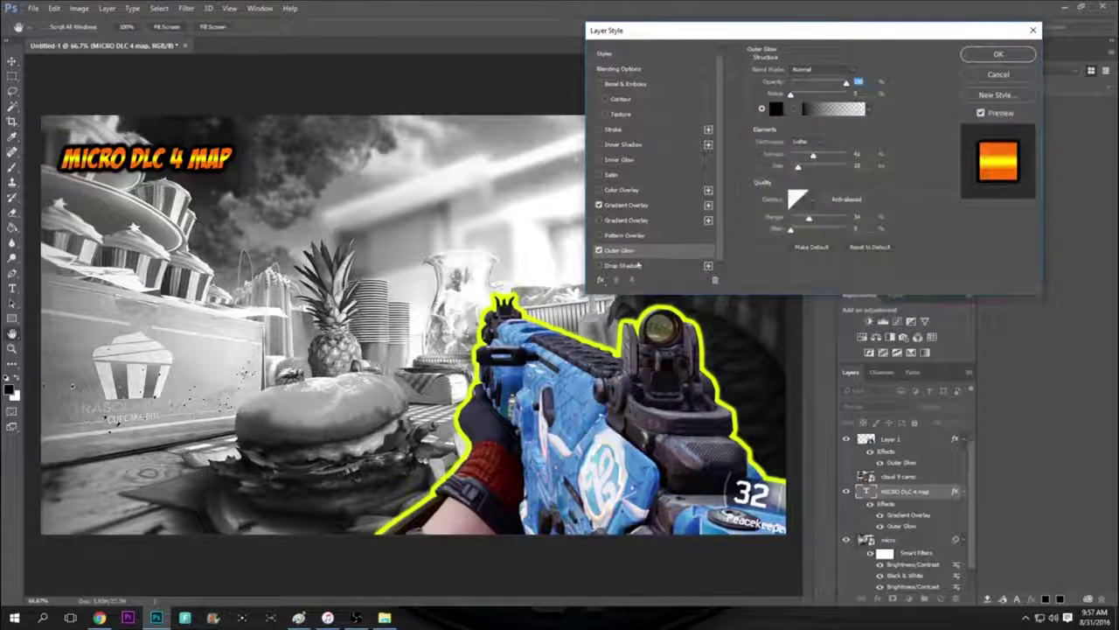
Add a black drop shadow to the title at 45°, distance 15 px, spread 30% and size about 18 px, and apply the style.
{"action": "left_click", "coordinate": [621, 265]}
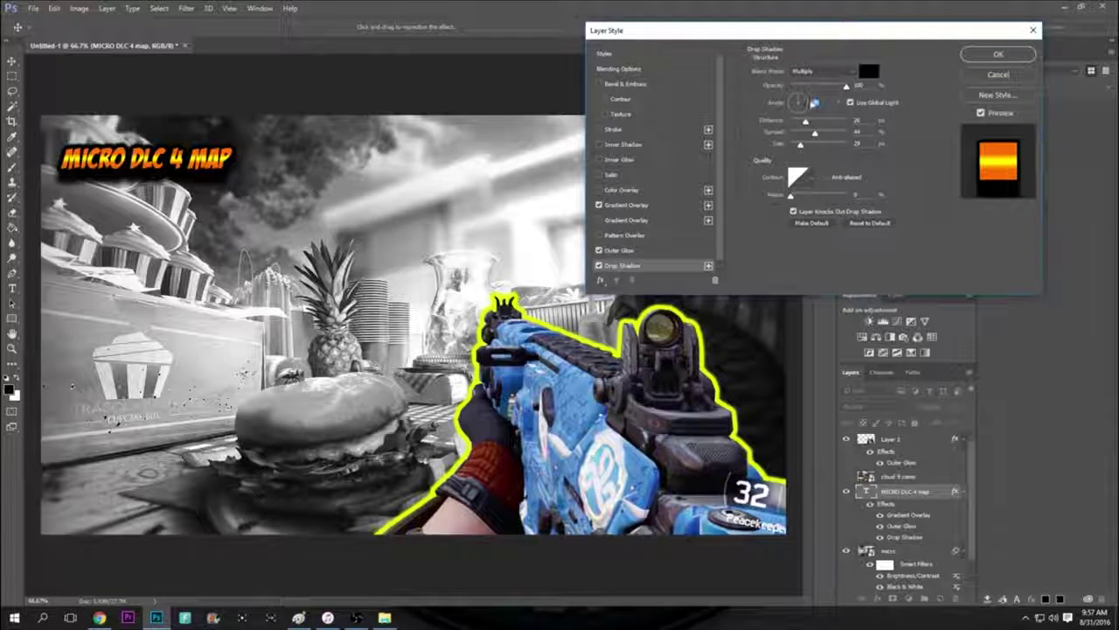
{"action": "left_click", "coordinate": [803, 98]}
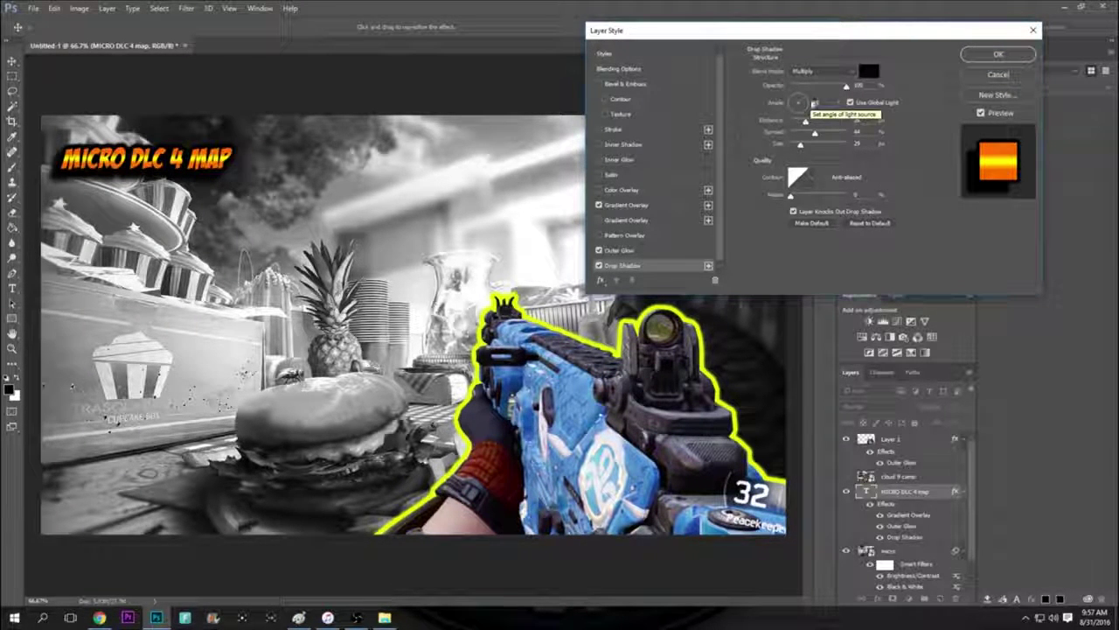
{"action": "mouse_move", "coordinate": [815, 133]}
{"action": "left_mouse_down"}
{"action": "mouse_move", "coordinate": [791, 146]}
{"action": "mouse_move", "coordinate": [800, 124]}
{"action": "mouse_move", "coordinate": [799, 147]}
{"action": "left_mouse_up"}
{"action": "left_click", "coordinate": [804, 146]}
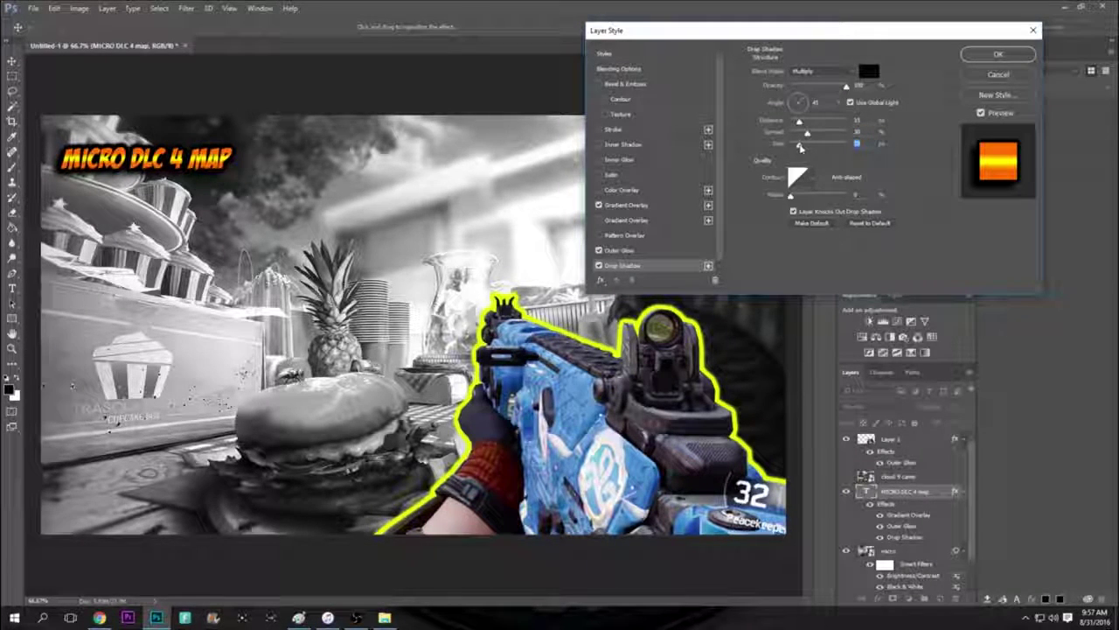
{"action": "left_click", "coordinate": [998, 53]}
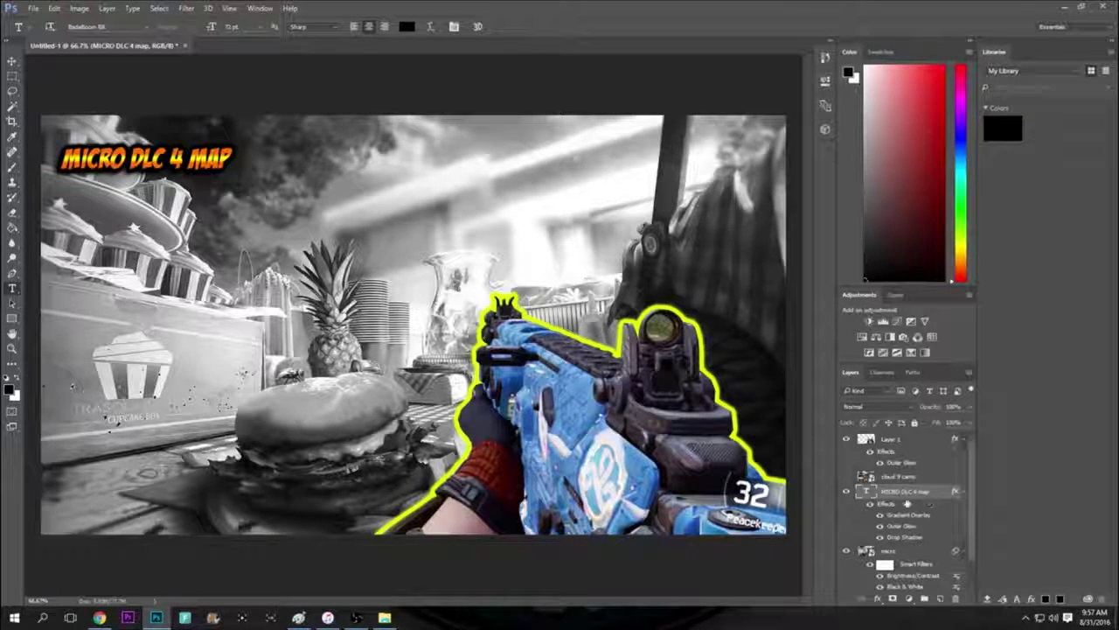
Enlarge the title text with Free Transform so it spans nearly the full width along the top of the image.
{"action": "left_click", "coordinate": [55, 8]}
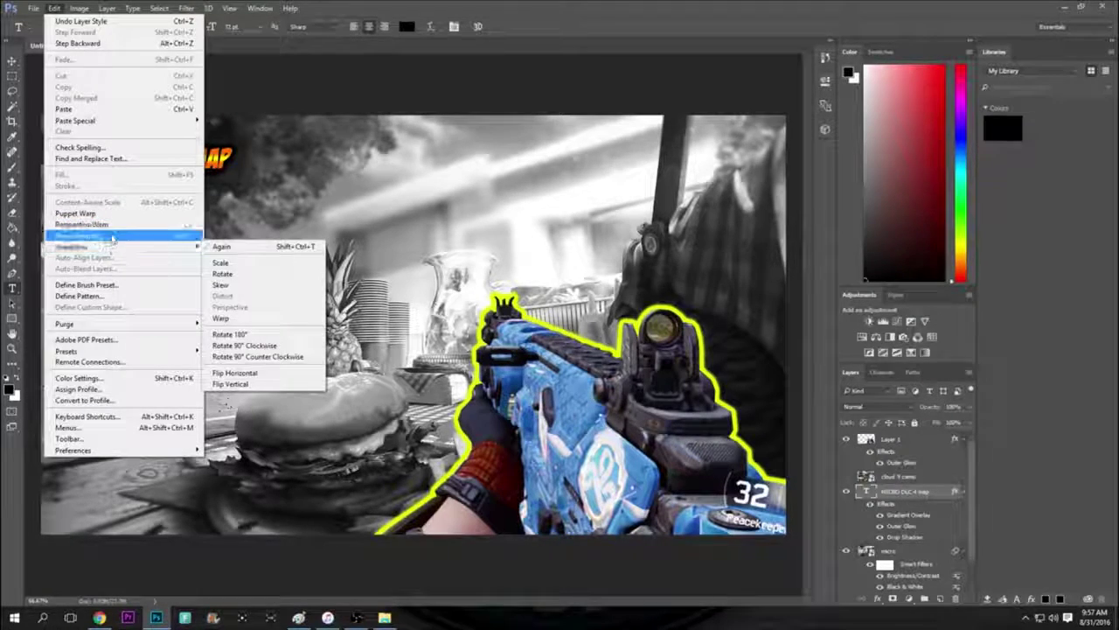
{"action": "left_click", "coordinate": [112, 236]}
{"action": "left_click_drag", "start_coordinate": [233, 173], "coordinate": [750, 274]}
{"action": "left_click_drag", "start_coordinate": [654, 211], "coordinate": [662, 187]}
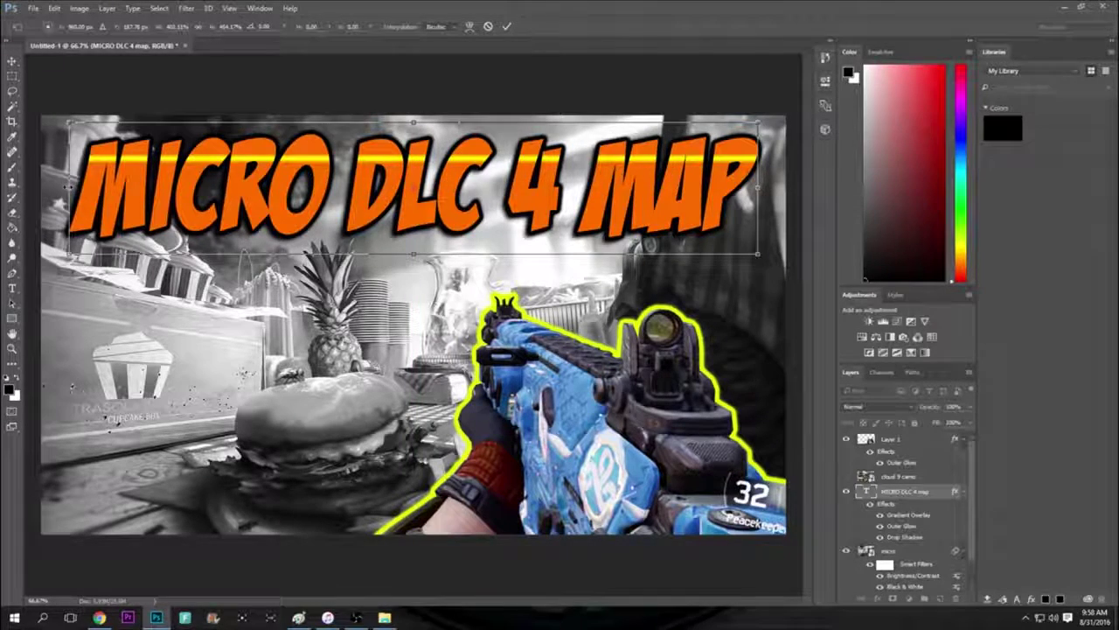
{"action": "left_click_drag", "start_coordinate": [70, 187], "coordinate": [54, 186]}
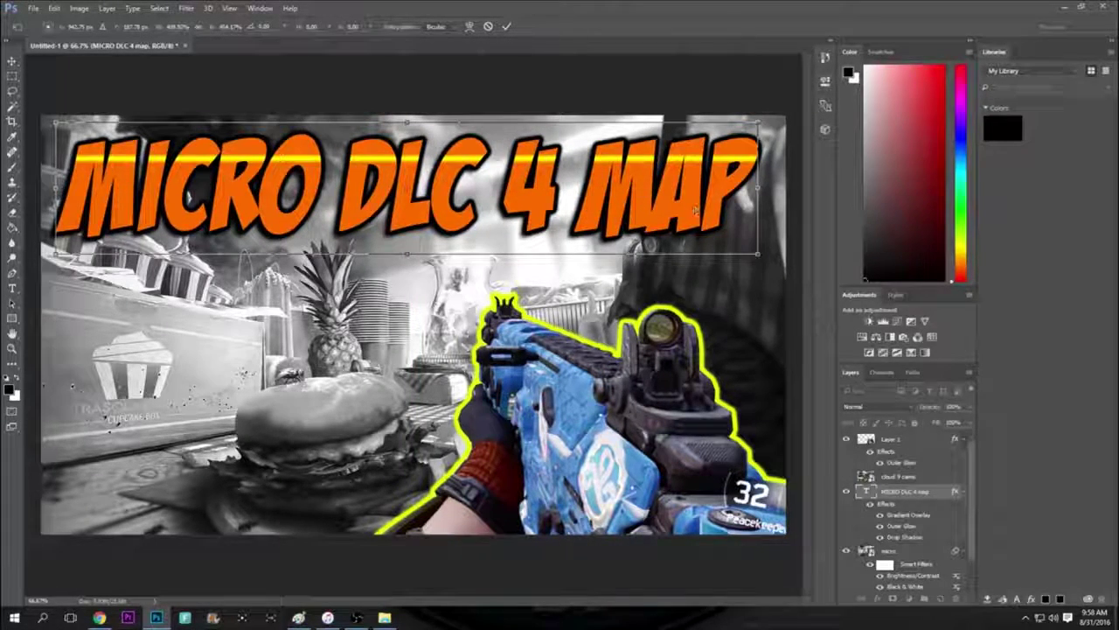
{"action": "left_click_drag", "start_coordinate": [757, 186], "coordinate": [776, 186]}
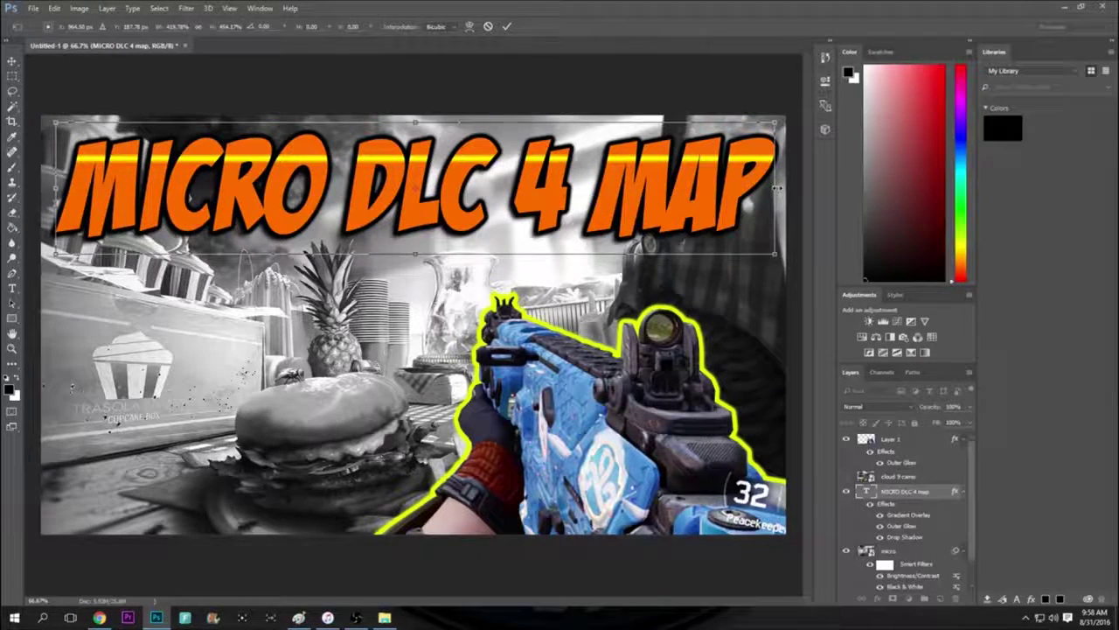
{"action": "key", "text": "Return"}
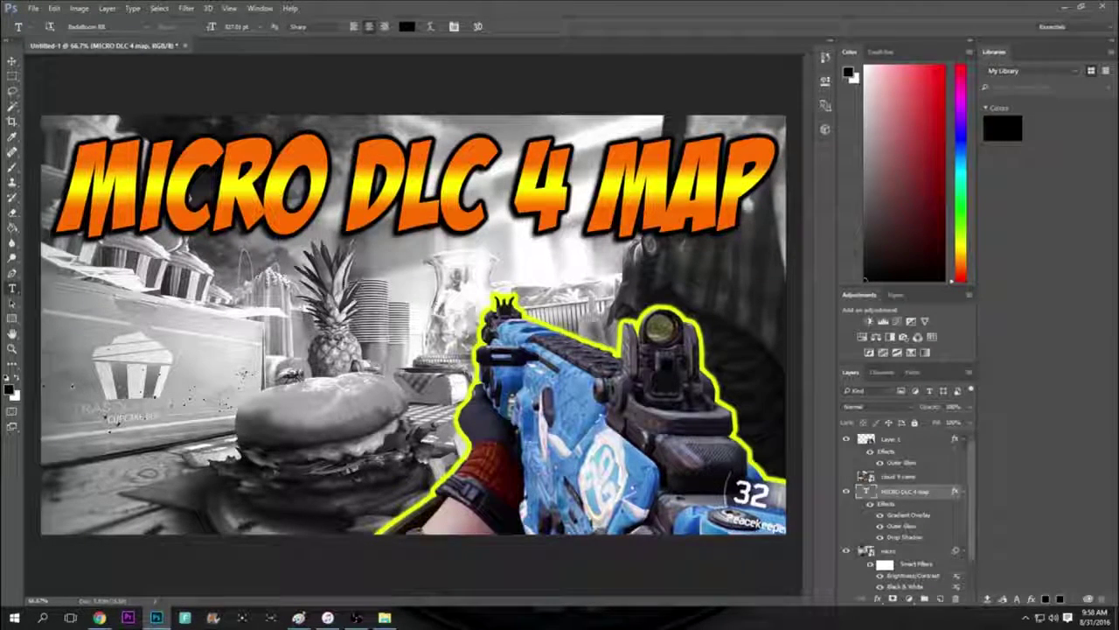
Adjust the title's drop shadow by increasing its distance, lowering its spread and fine-tuning its size.
{"action": "right_click", "coordinate": [898, 498]}
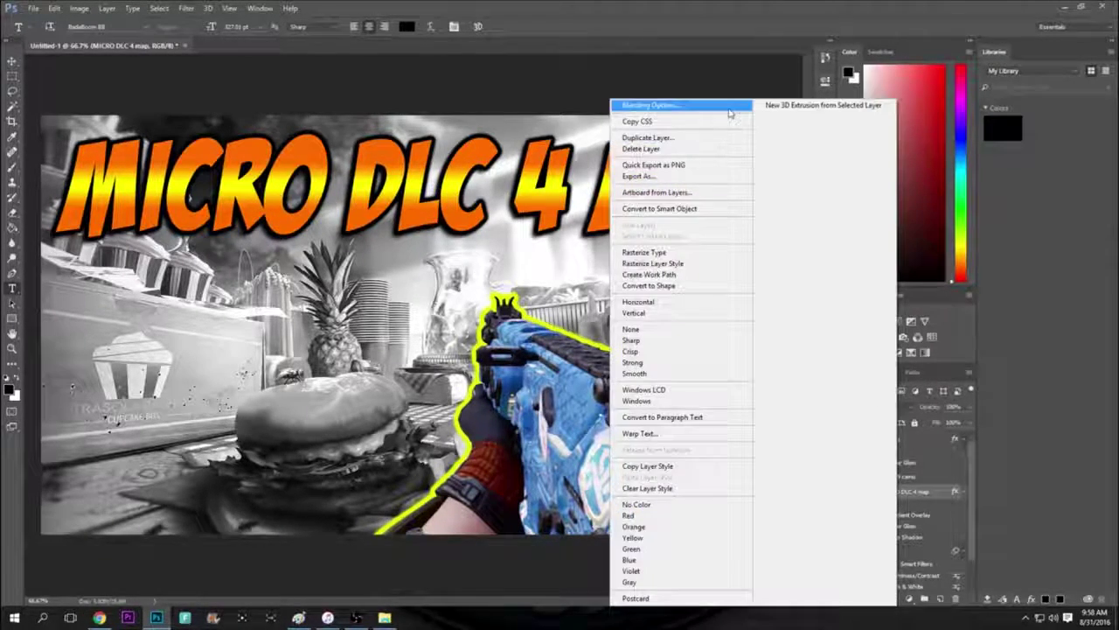
{"action": "left_click", "coordinate": [664, 107]}
{"action": "left_click", "coordinate": [622, 265]}
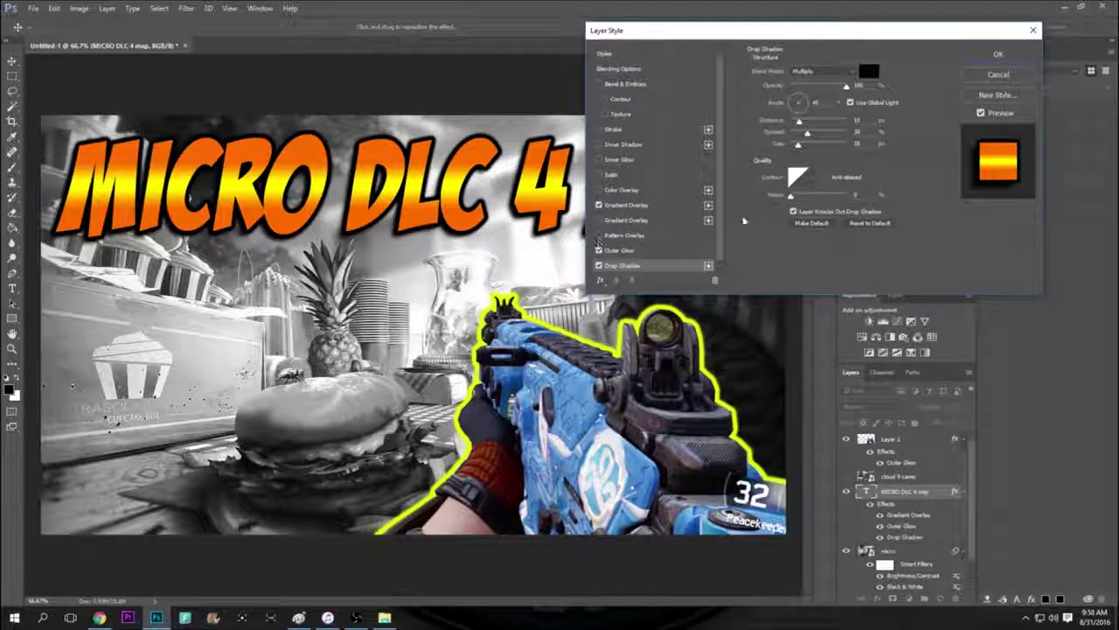
{"action": "left_click_drag", "start_coordinate": [803, 119], "coordinate": [791, 147]}
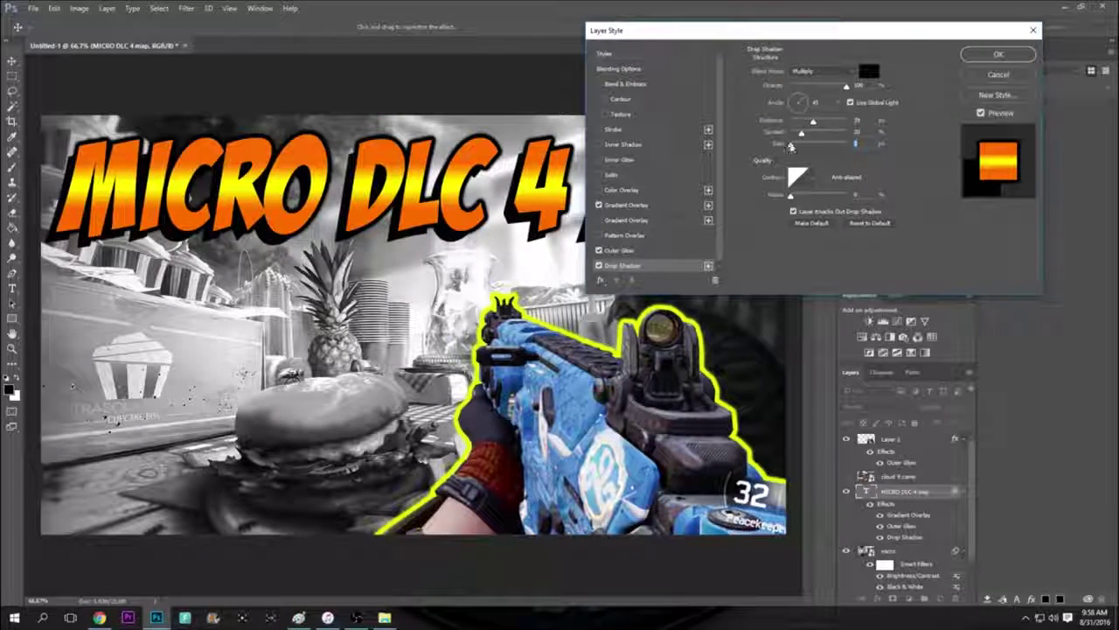
{"action": "left_click_drag", "start_coordinate": [791, 146], "coordinate": [810, 126]}
{"action": "left_click", "coordinate": [802, 134]}
{"action": "left_click", "coordinate": [812, 123]}
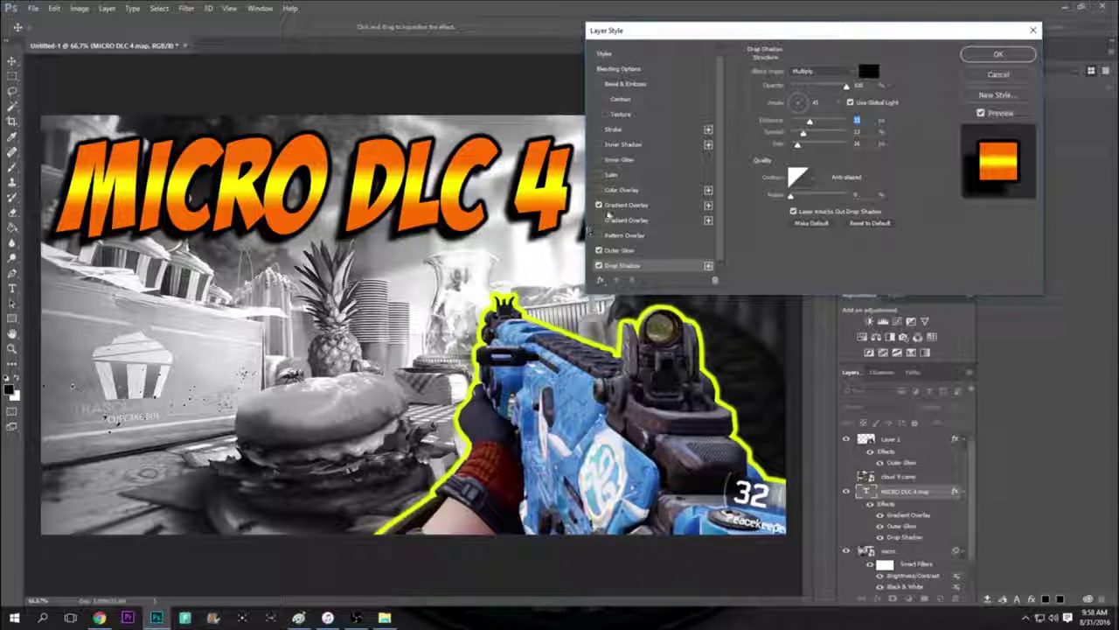
Increase the scale of the title's gradient overlay, keeping the linear style, and apply the layer style.
{"action": "left_click", "coordinate": [624, 206]}
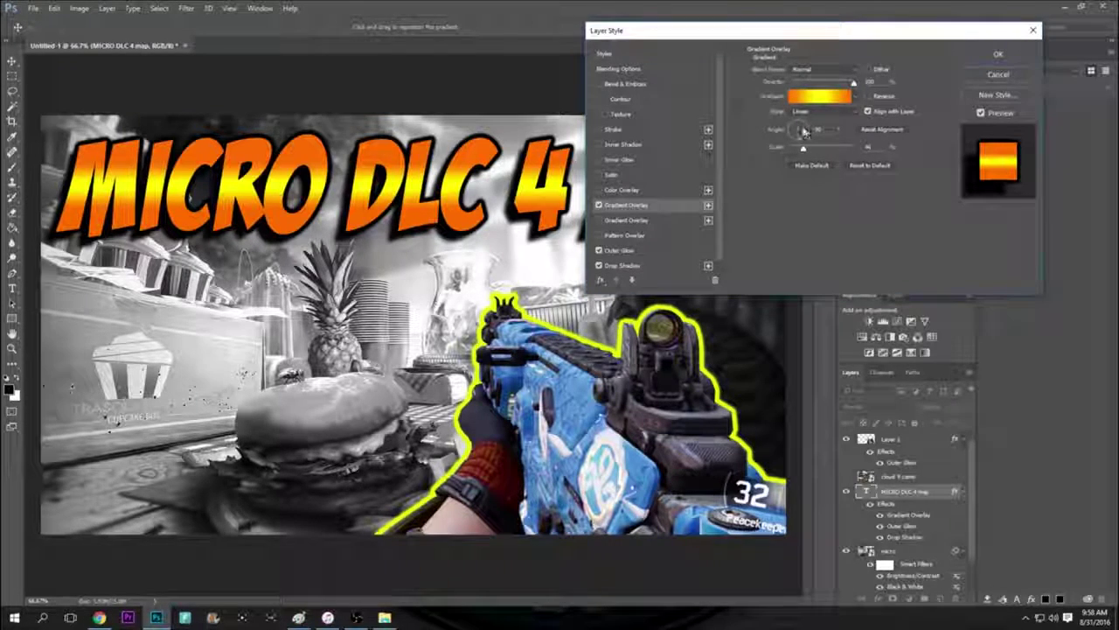
{"action": "left_click", "coordinate": [804, 132]}
{"action": "mouse_move", "coordinate": [797, 127]}
{"action": "left_mouse_down"}
{"action": "mouse_move", "coordinate": [806, 133]}
{"action": "mouse_move", "coordinate": [791, 144]}
{"action": "mouse_move", "coordinate": [808, 132]}
{"action": "left_mouse_up"}
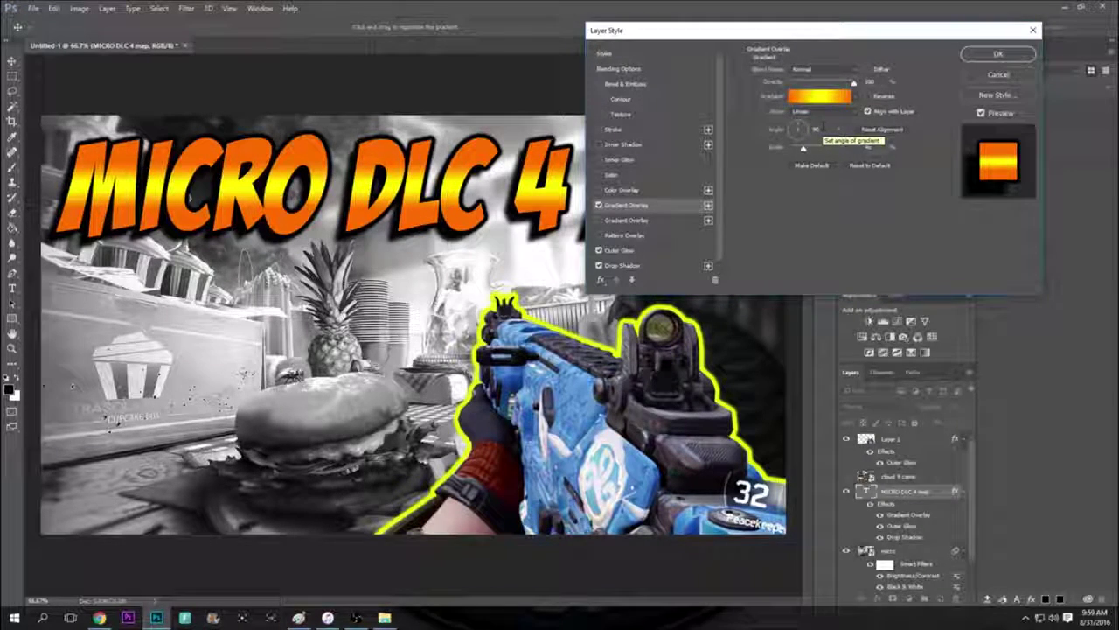
{"action": "mouse_move", "coordinate": [808, 152]}
{"action": "left_mouse_down"}
{"action": "mouse_move", "coordinate": [826, 152]}
{"action": "mouse_move", "coordinate": [816, 152]}
{"action": "left_mouse_up"}
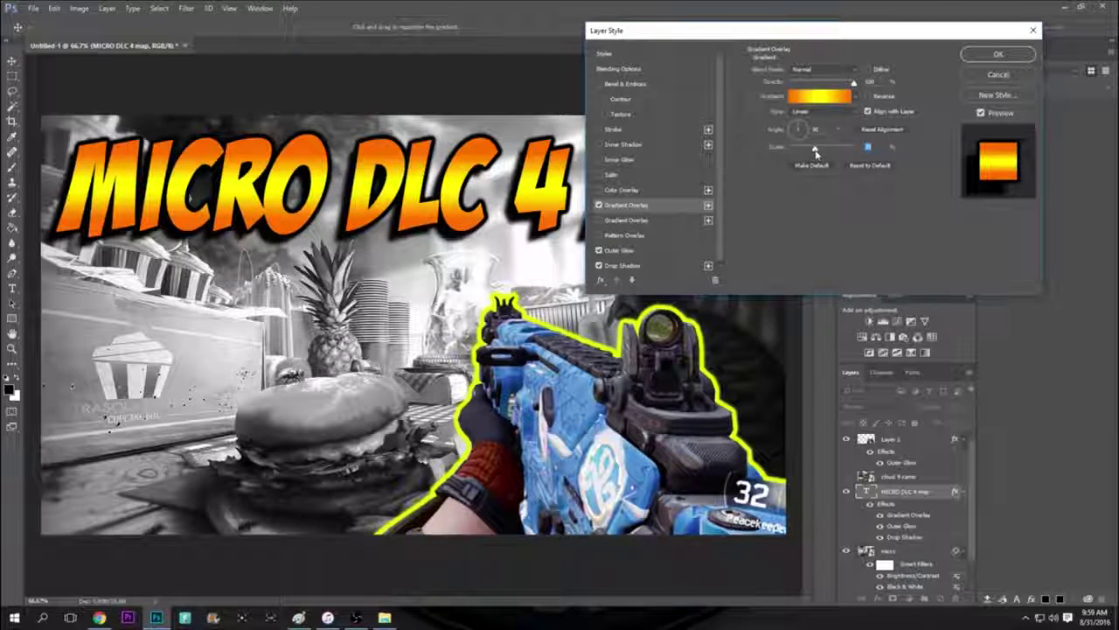
{"action": "left_click", "coordinate": [994, 54]}
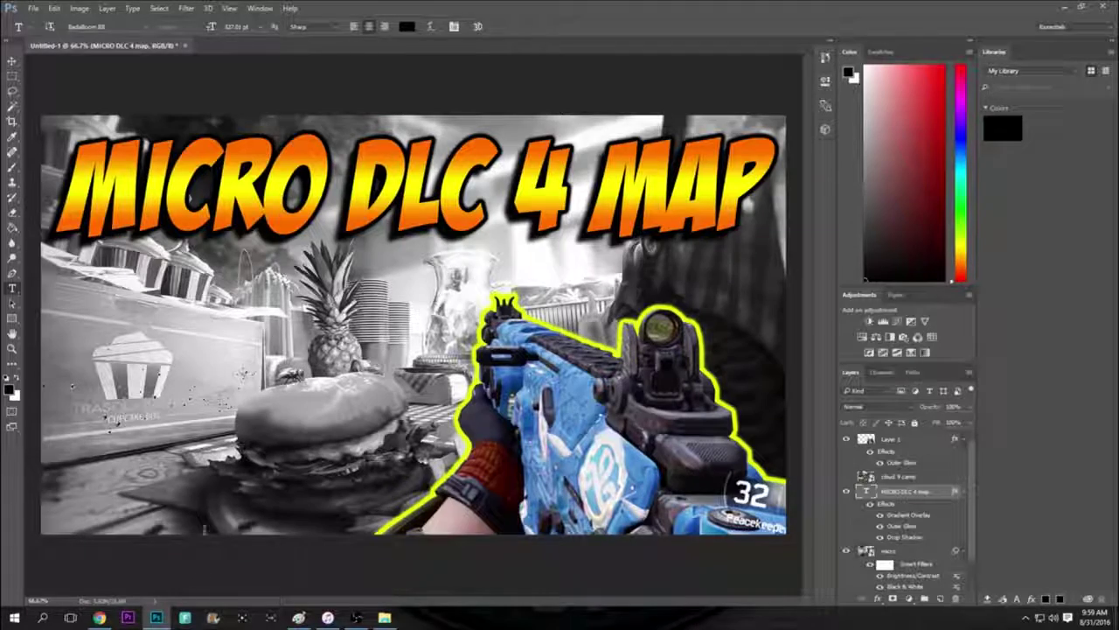
Switch to Chrome and search Google Images for "call of duty black ops 3 png".
{"action": "left_click", "coordinate": [101, 618]}
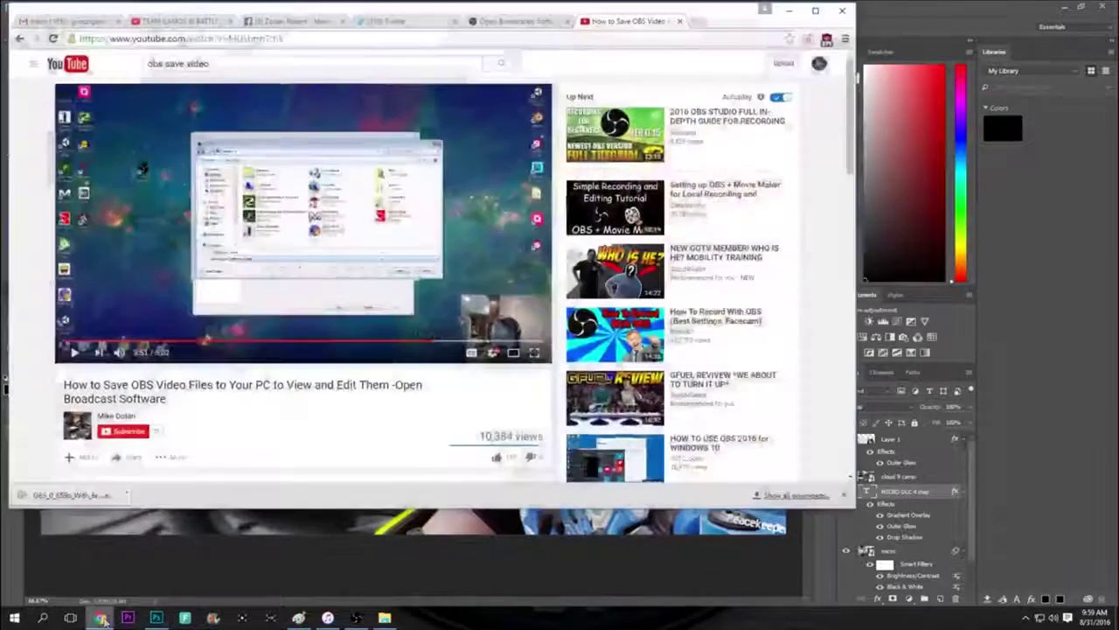
{"action": "left_click", "coordinate": [554, 39]}
{"action": "type", "text": "call of duty black ops 3 "}
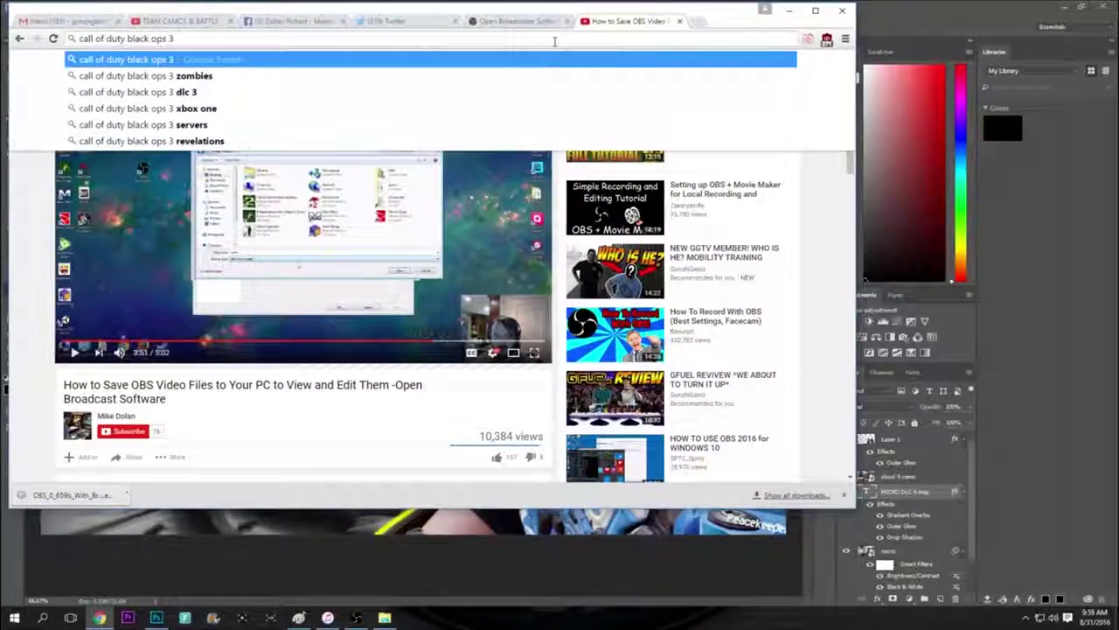
{"action": "type", "text": "png"}
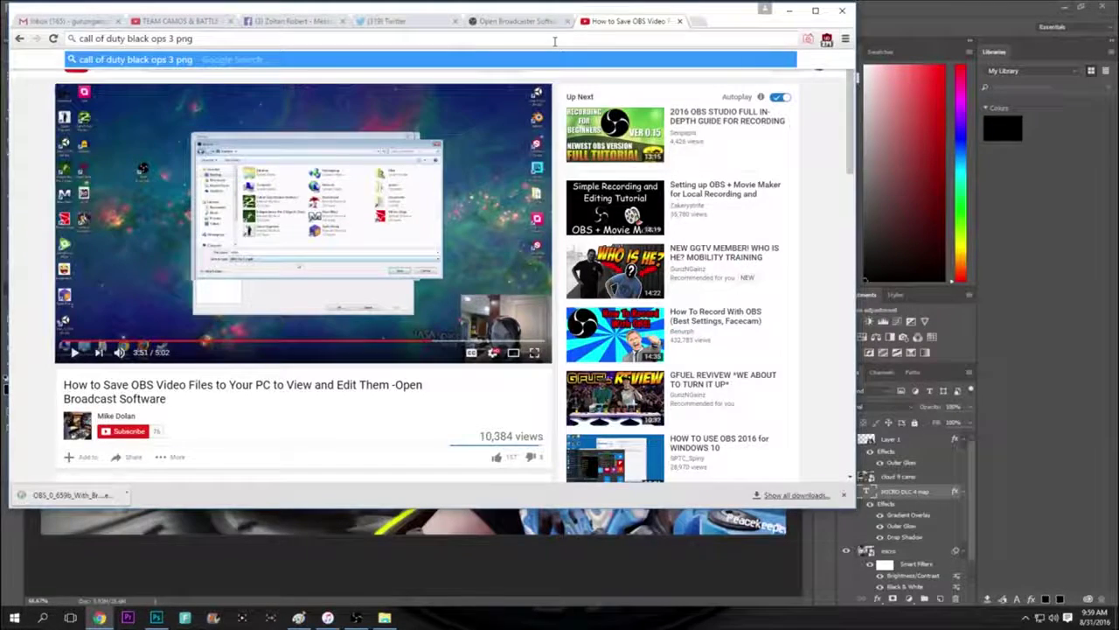
{"action": "key", "text": "Return"}
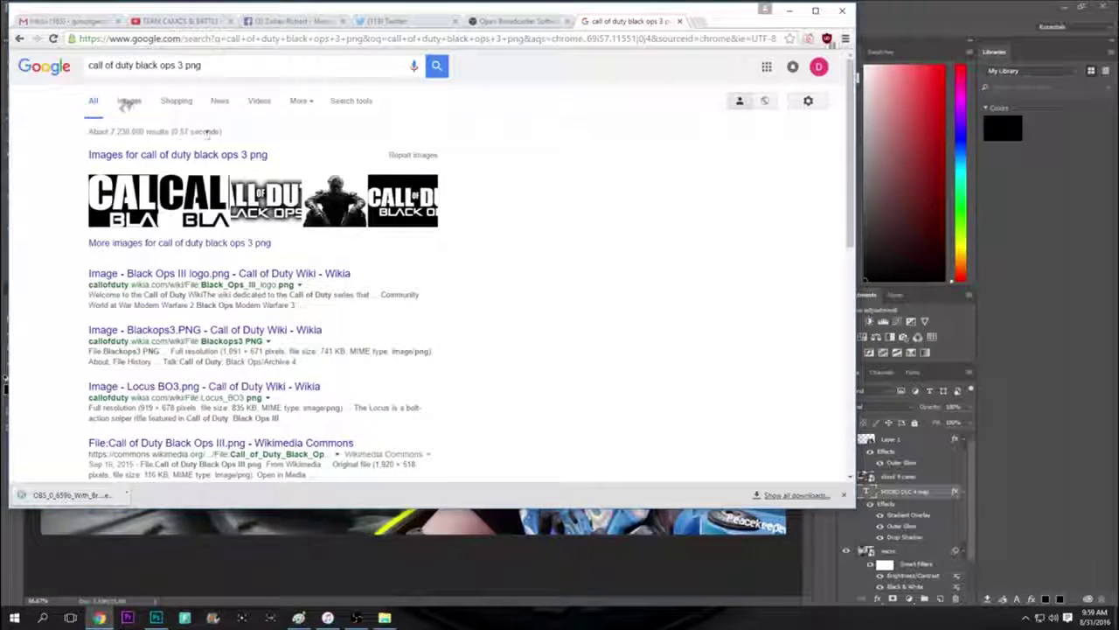
{"action": "left_click", "coordinate": [128, 100]}
{"action": "scroll", "coordinate": [508, 300], "scroll_direction": "down", "scroll_amount": 4}
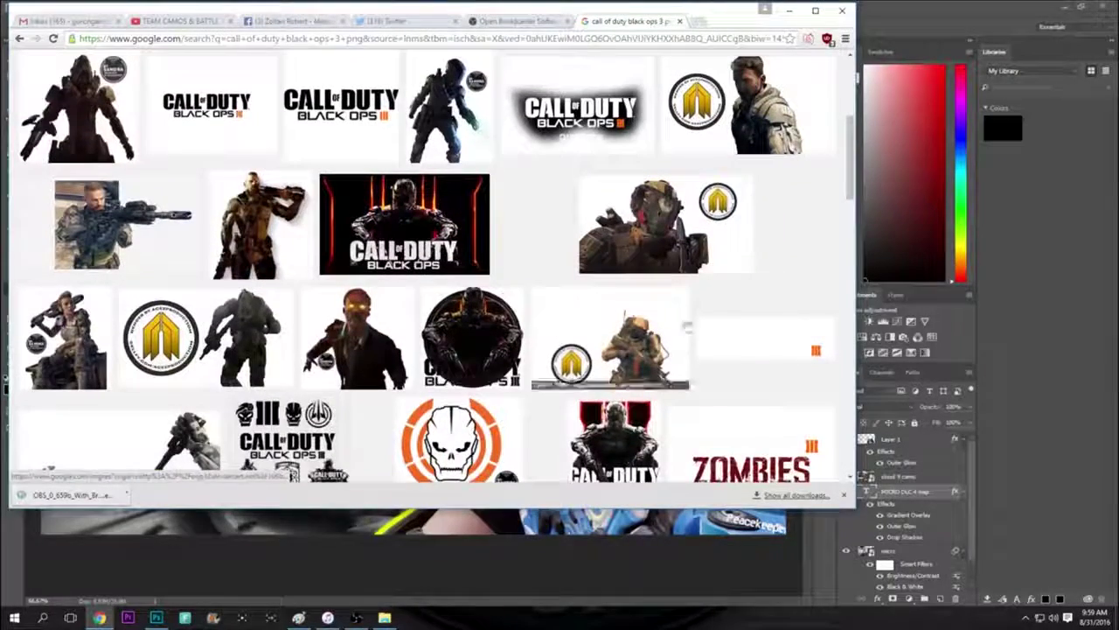
Save the white Call of Duty Black Ops III logo image to the Desktop as a PNG.
{"action": "left_click", "coordinate": [762, 333]}
{"action": "right_click", "coordinate": [297, 289]}
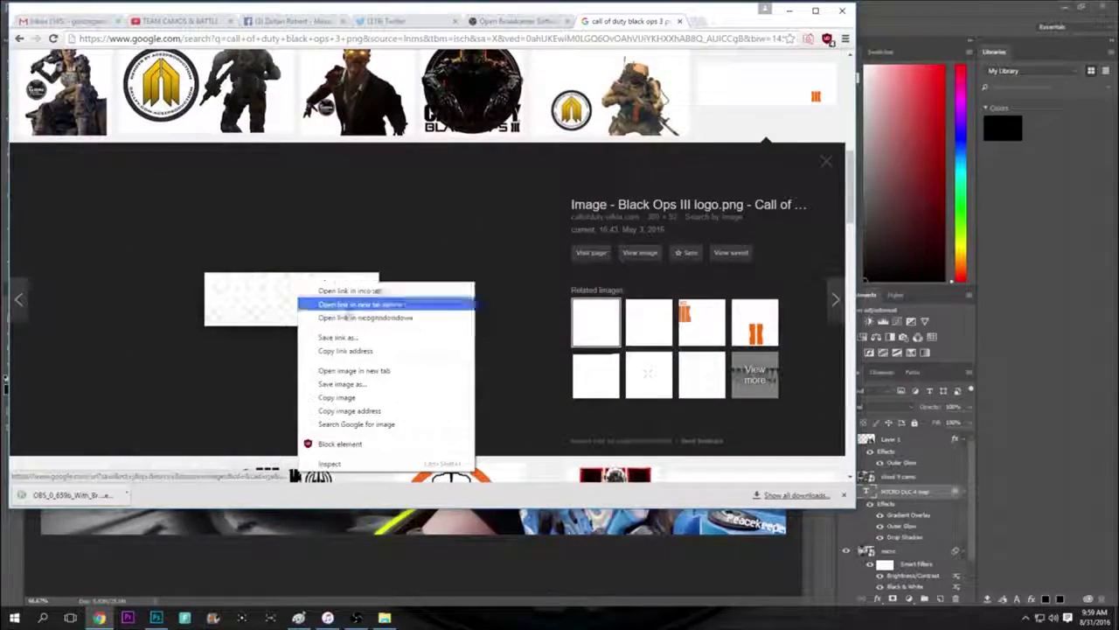
{"action": "left_click", "coordinate": [367, 372]}
{"action": "left_click", "coordinate": [57, 121]}
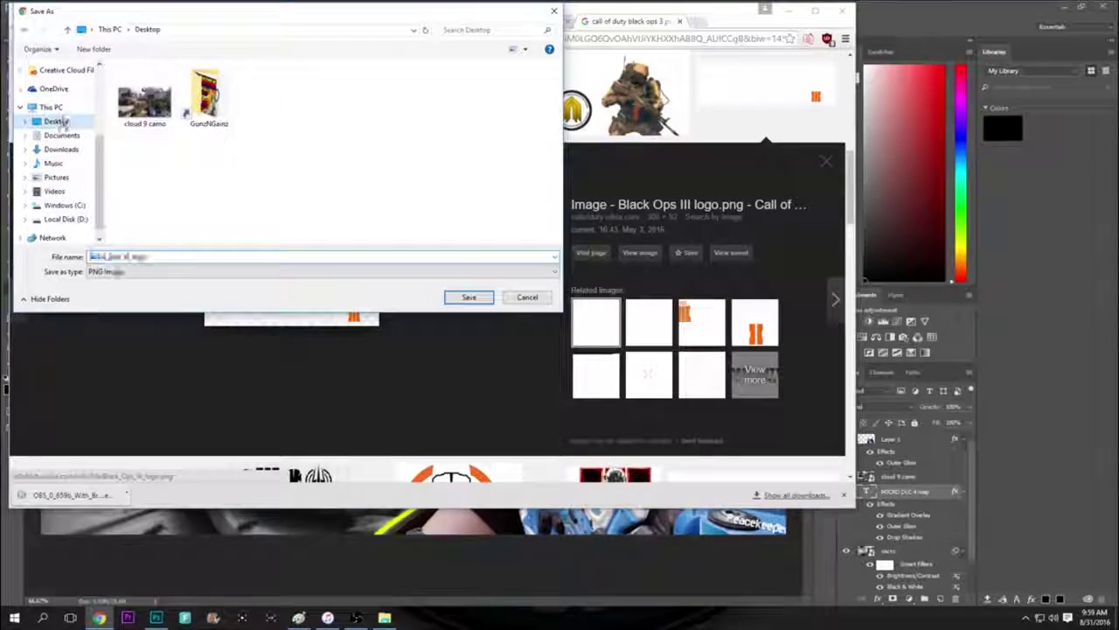
{"action": "key", "text": "Return"}
Return to Photoshop and place the Black Ops III logo file from the desktop into the thumbnail document.
{"action": "key", "text": "alt+Tab"}
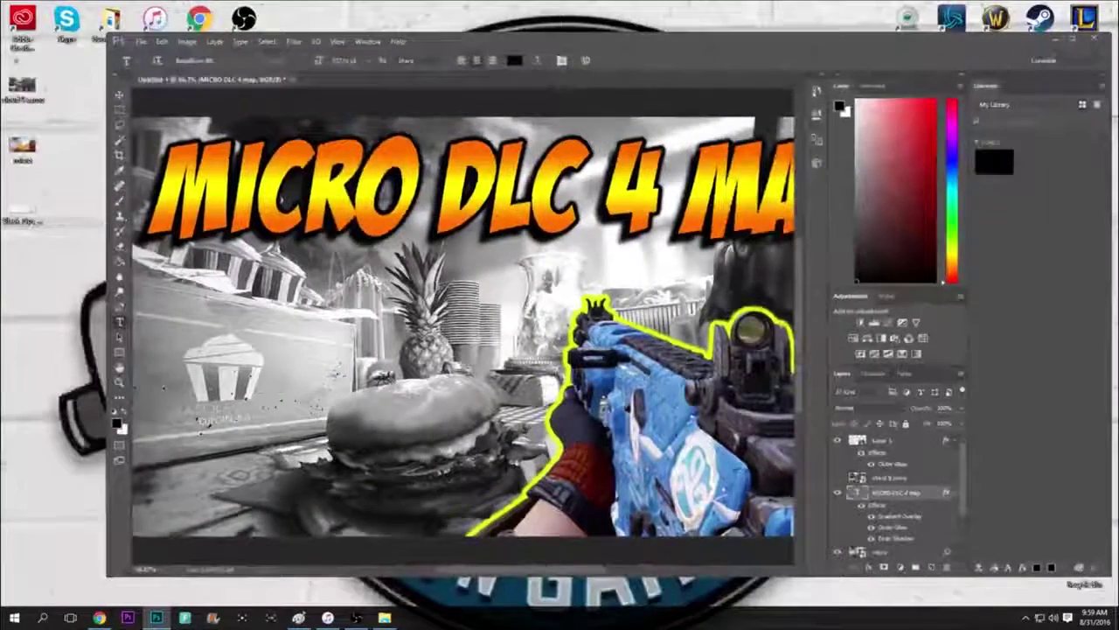
{"action": "left_click_drag", "start_coordinate": [22, 214], "coordinate": [464, 324]}
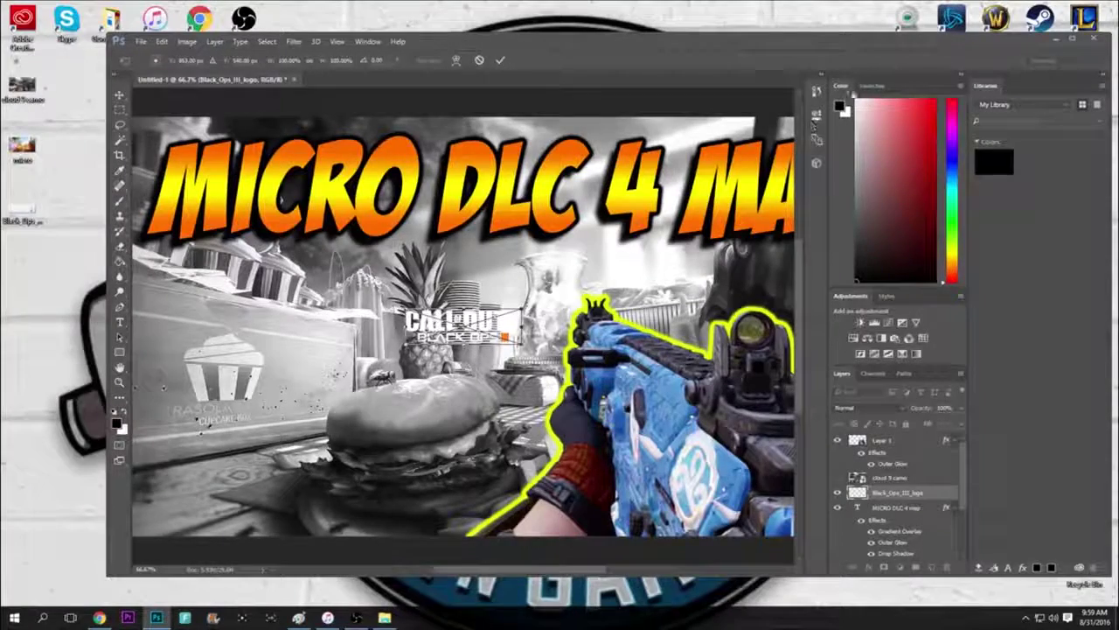
{"action": "left_click", "coordinate": [1074, 40]}
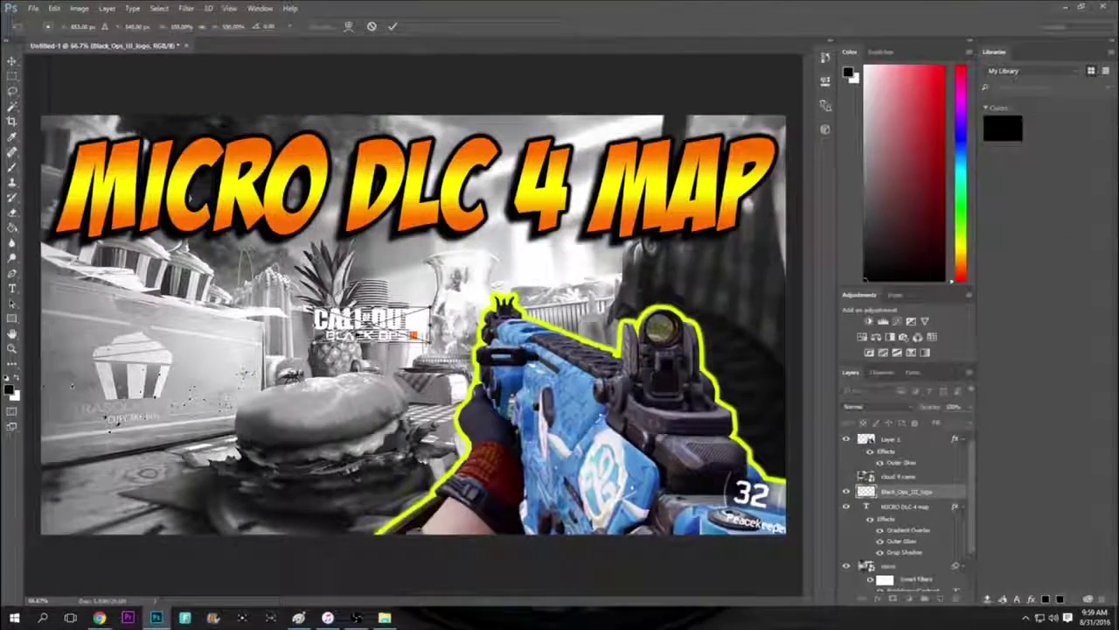
Move the Black Ops III logo to the lower-left corner of the image, enlarge and slightly widen it, and commit the placement.
{"action": "left_click_drag", "start_coordinate": [363, 328], "coordinate": [132, 297]}
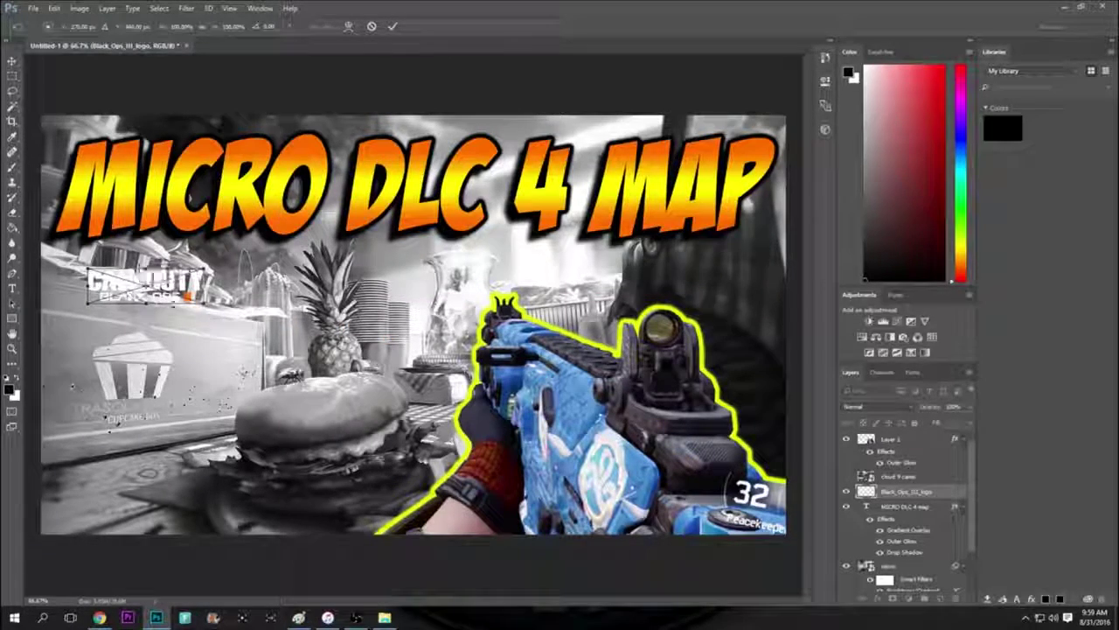
{"action": "left_click_drag", "start_coordinate": [210, 310], "coordinate": [262, 479]}
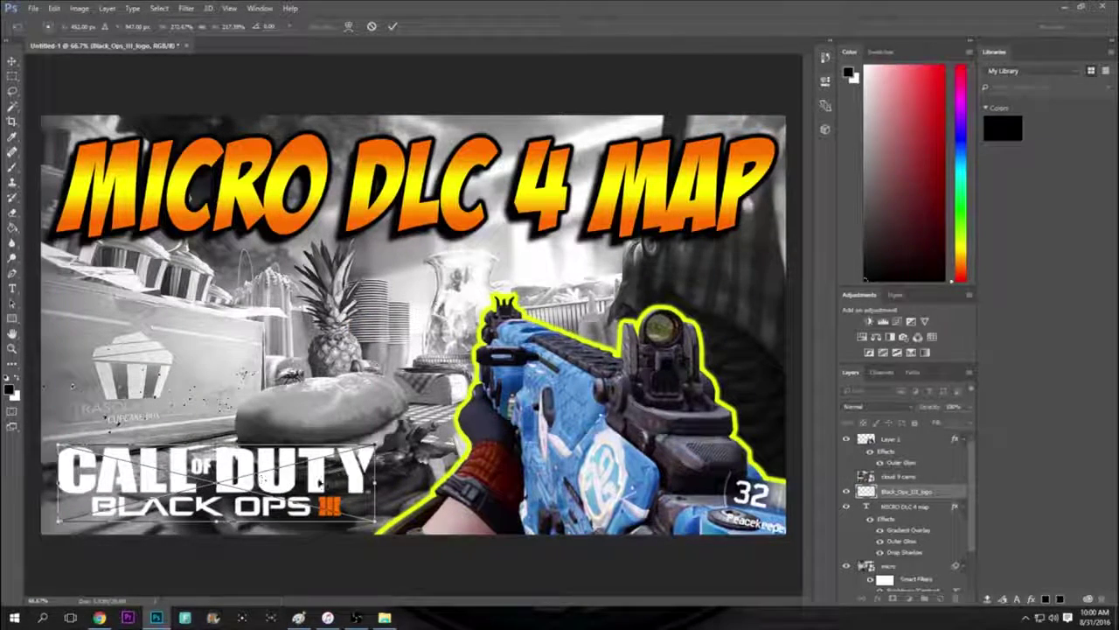
{"action": "left_click_drag", "start_coordinate": [377, 483], "coordinate": [394, 481]}
{"action": "key", "text": "Return"}
{"action": "key", "text": "t"}
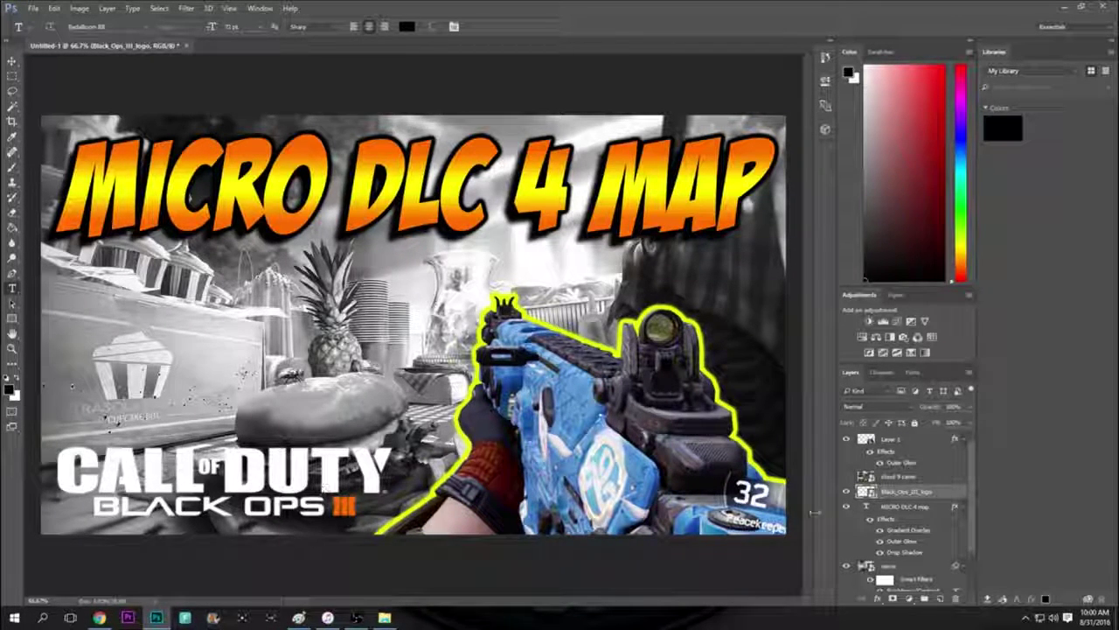
Add a black Outer Glow and a Drop Shadow to the Black Ops III logo layer and apply the style.
{"action": "right_click", "coordinate": [900, 495]}
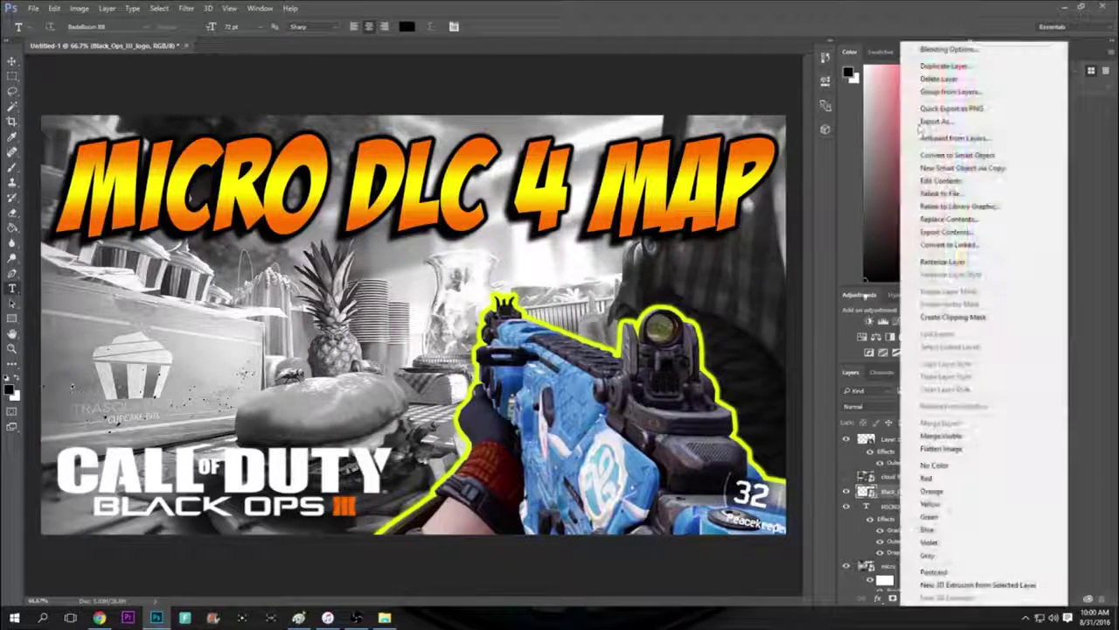
{"action": "left_click", "coordinate": [934, 50]}
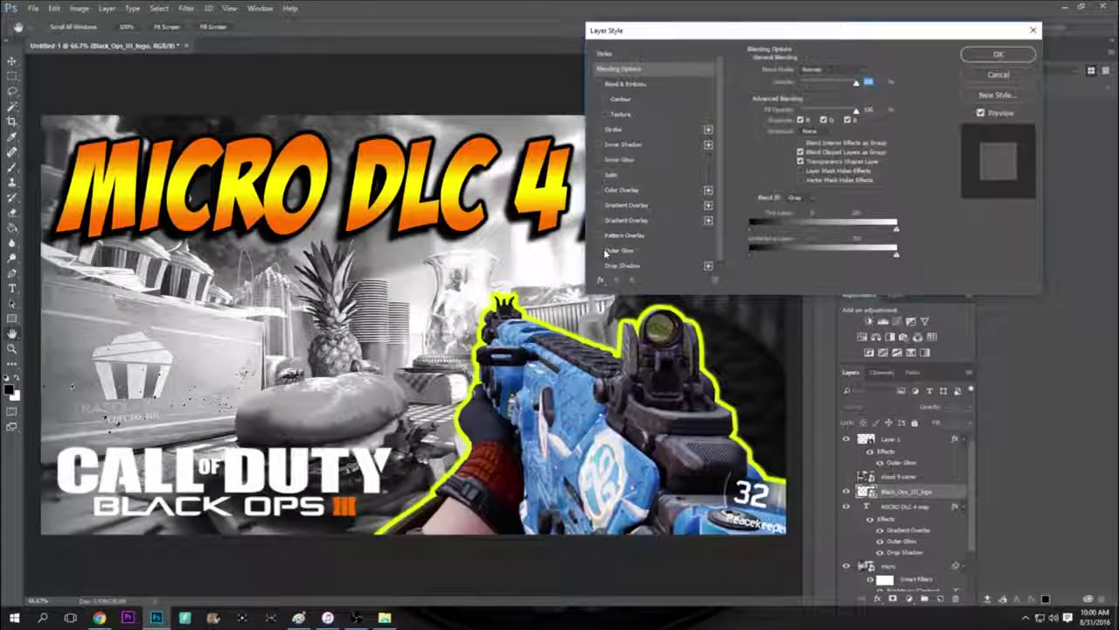
{"action": "left_click", "coordinate": [654, 251]}
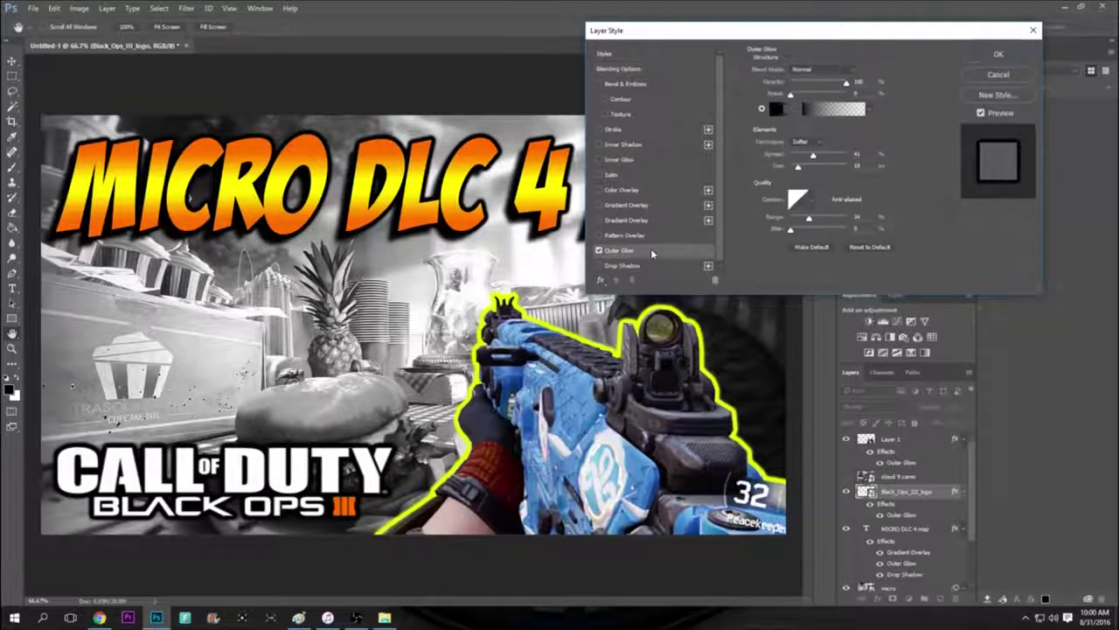
{"action": "left_click", "coordinate": [598, 266]}
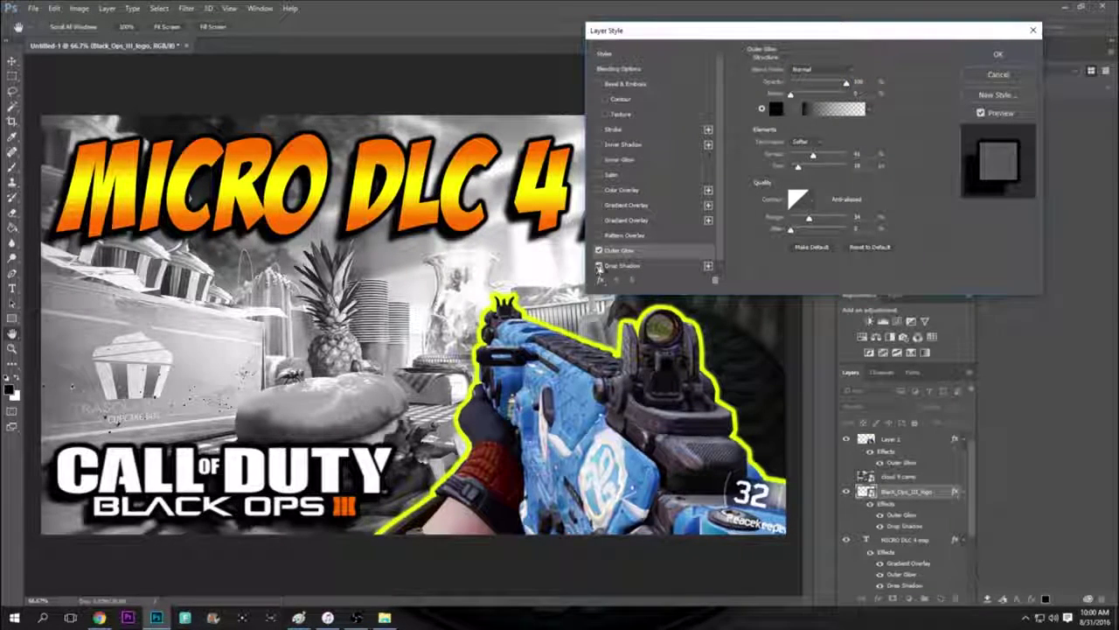
{"action": "left_click", "coordinate": [997, 54]}
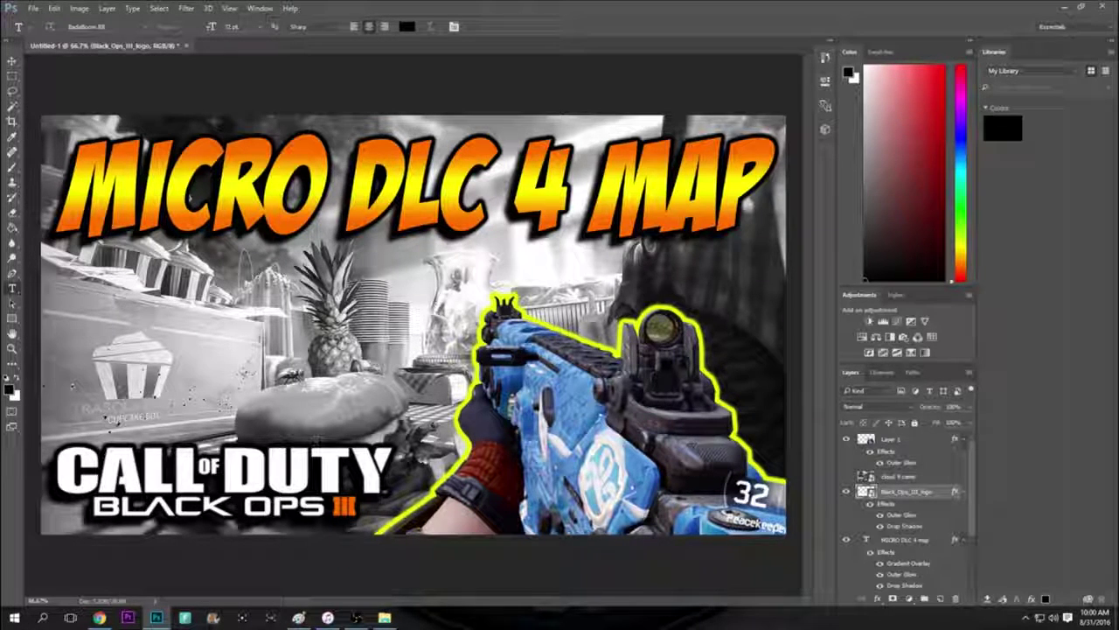
{"action": "left_click", "coordinate": [32, 8]}
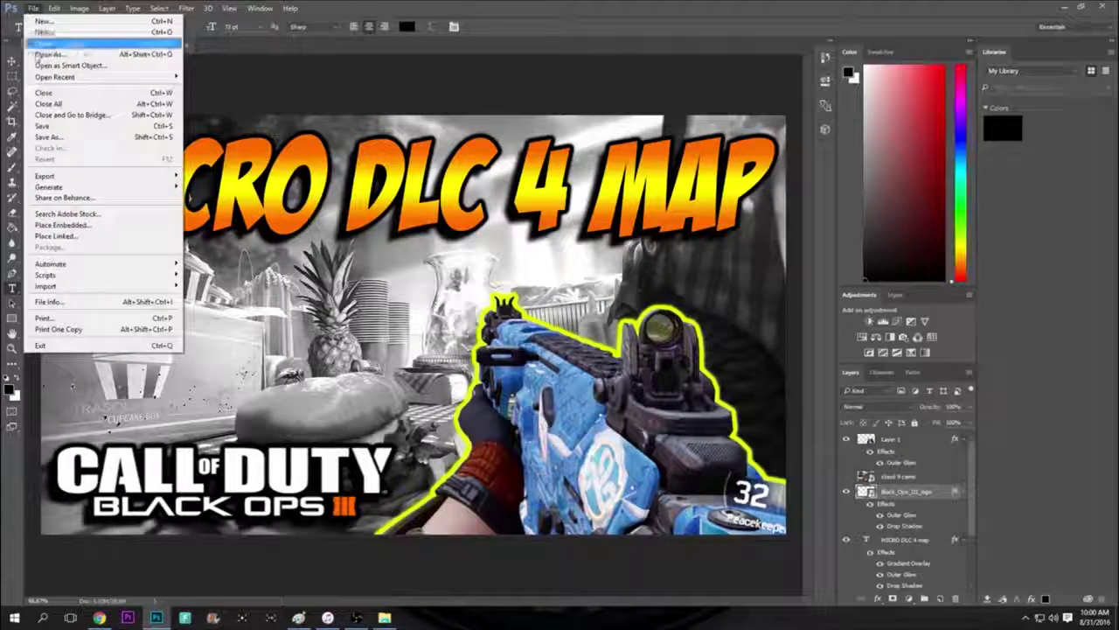
{"action": "left_click", "coordinate": [70, 138]}
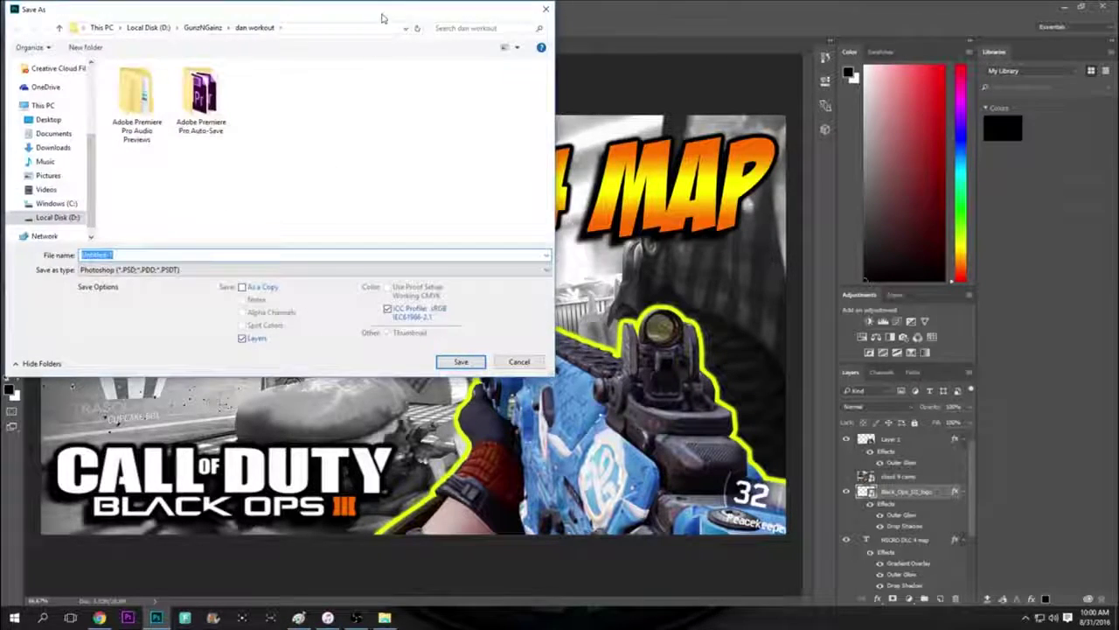
{"action": "left_click_drag", "start_coordinate": [401, 24], "coordinate": [461, 55]}
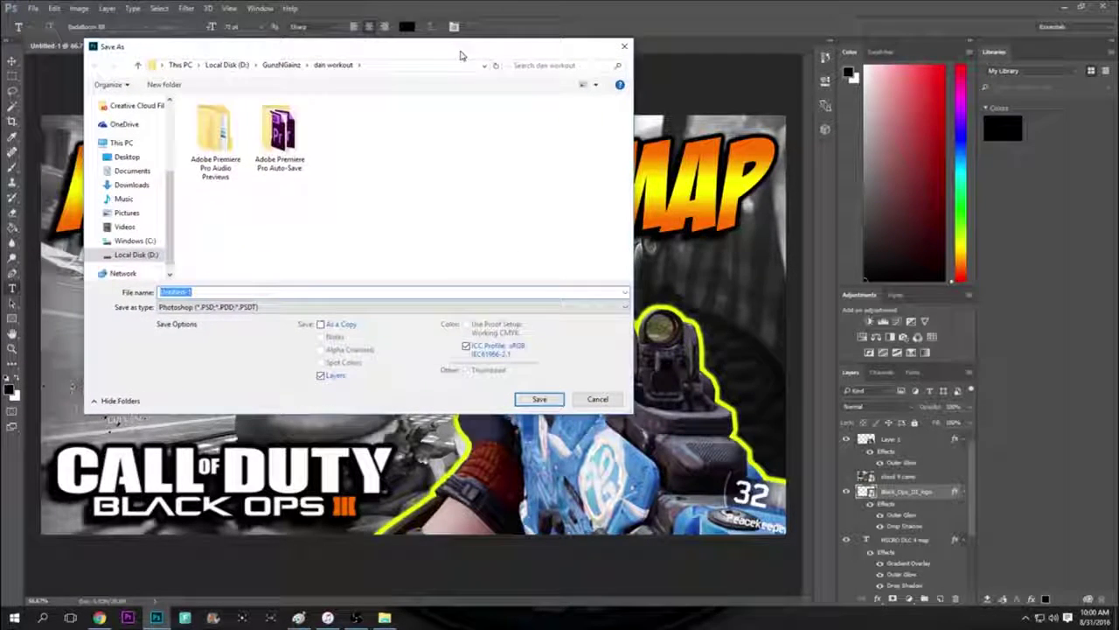
{"action": "left_click", "coordinate": [362, 309]}
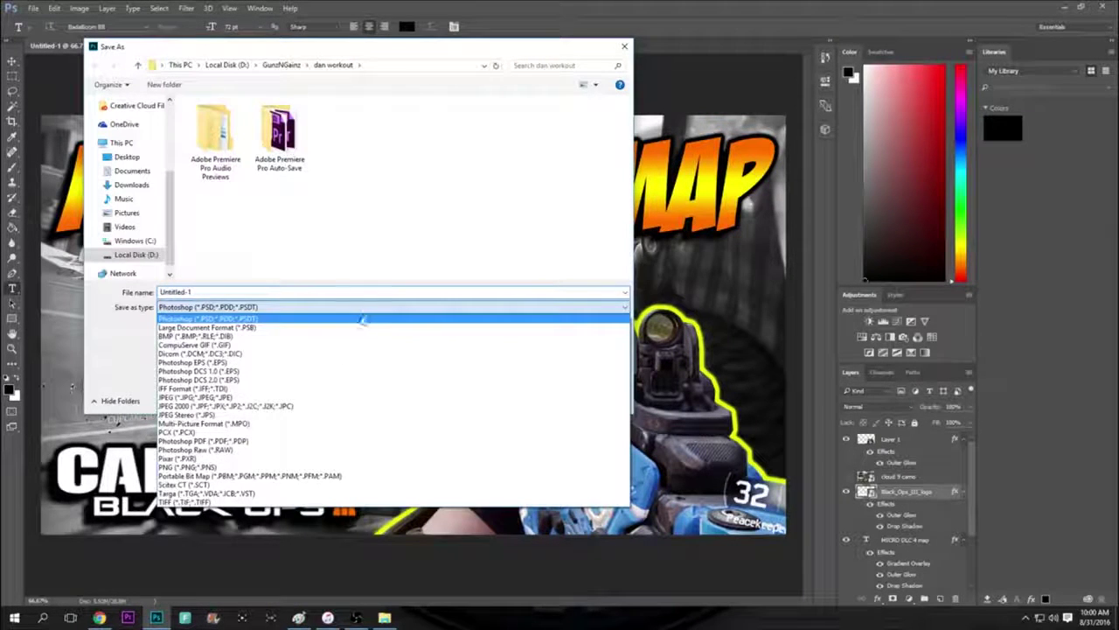
{"action": "left_click", "coordinate": [300, 397]}
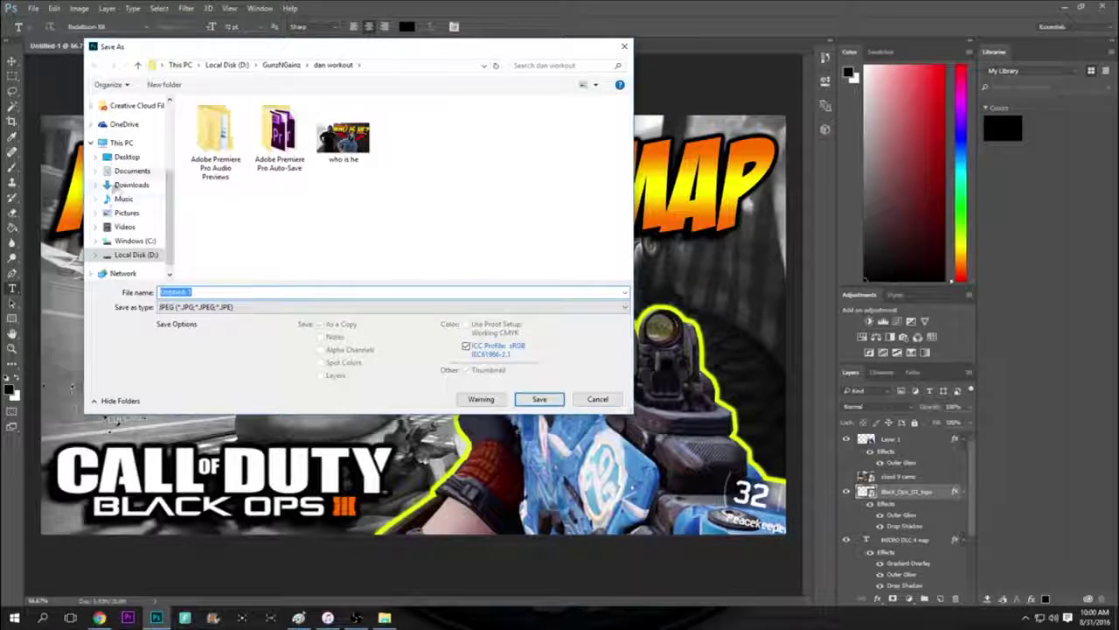
{"action": "left_click", "coordinate": [597, 398]}
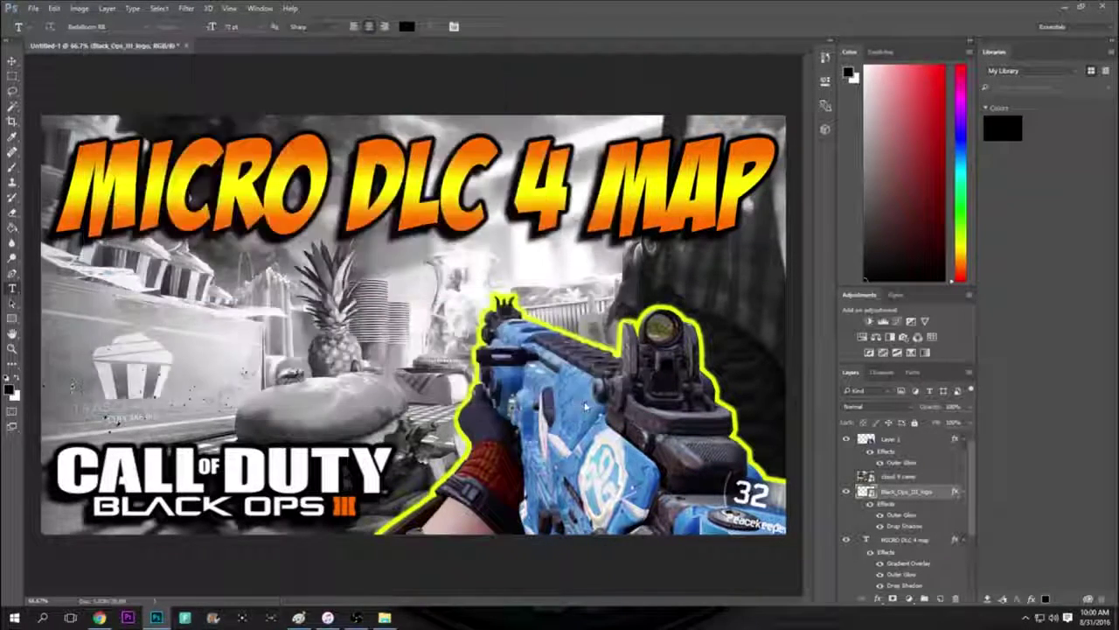